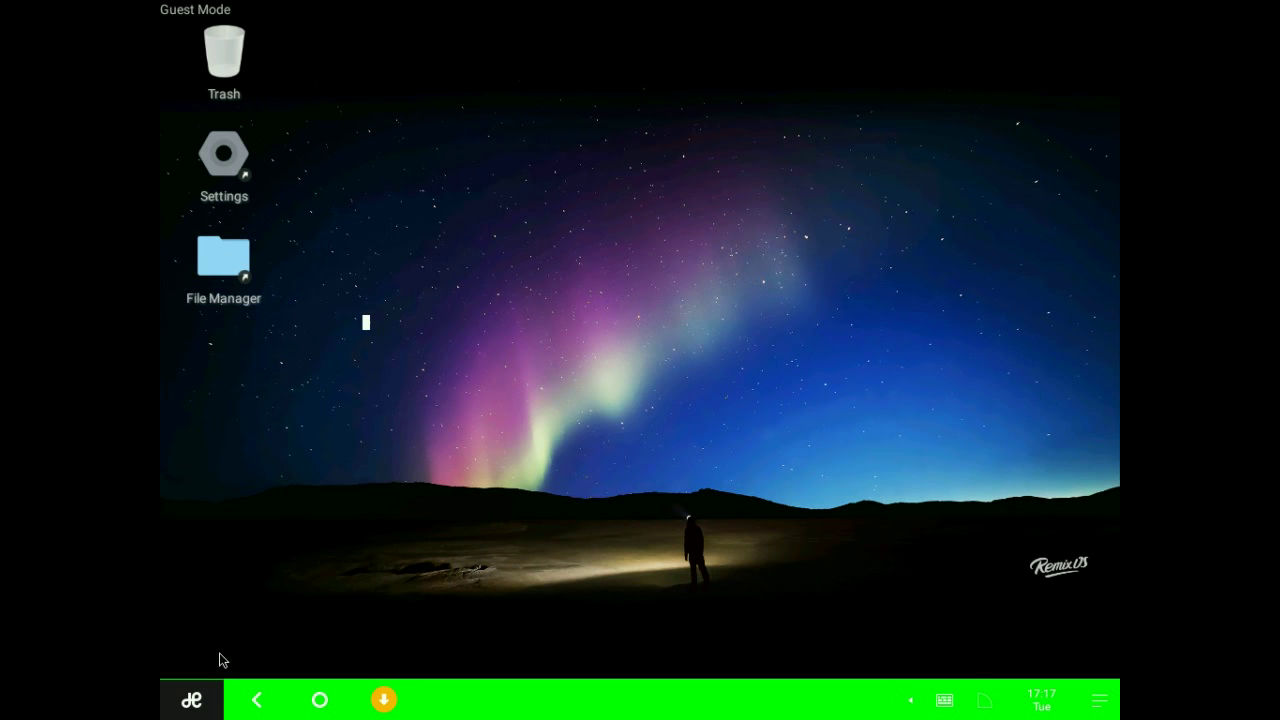
# Open the system settings, view the Printing page, and return to the settings overview.
pyautogui.click(226, 155)
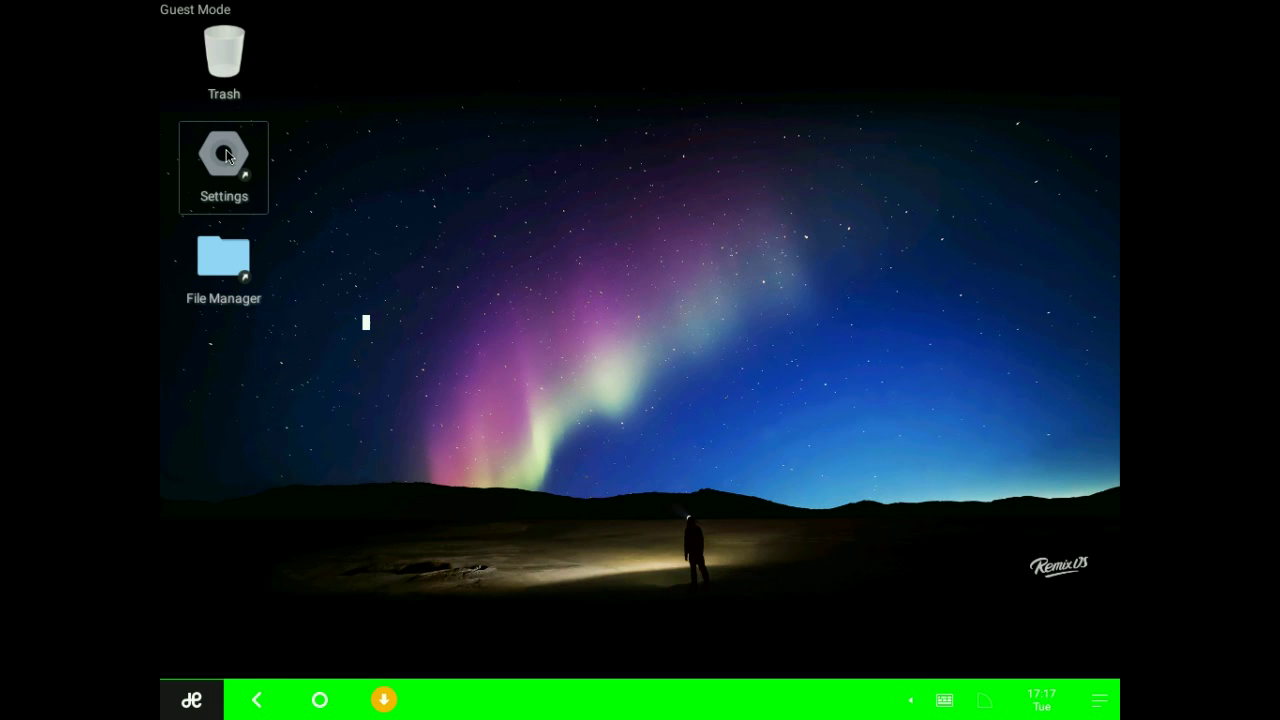
pyautogui.doubleClick(226, 155)
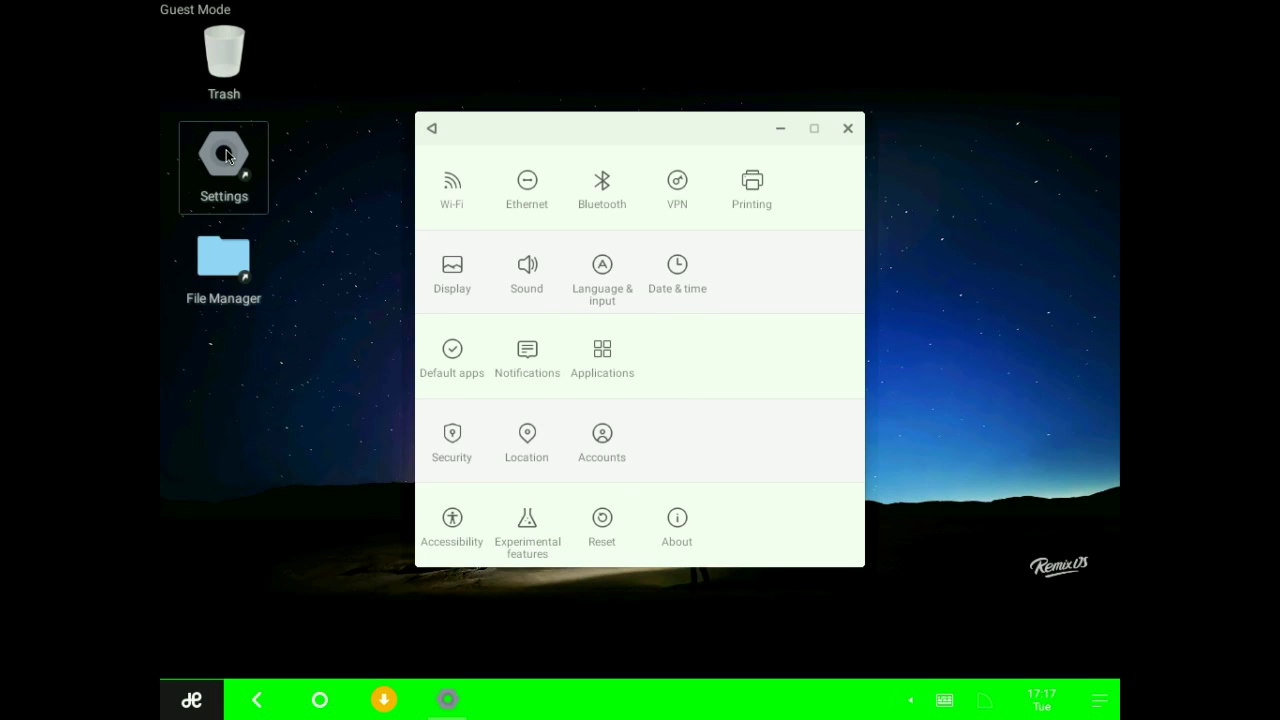
pyautogui.click(751, 194)
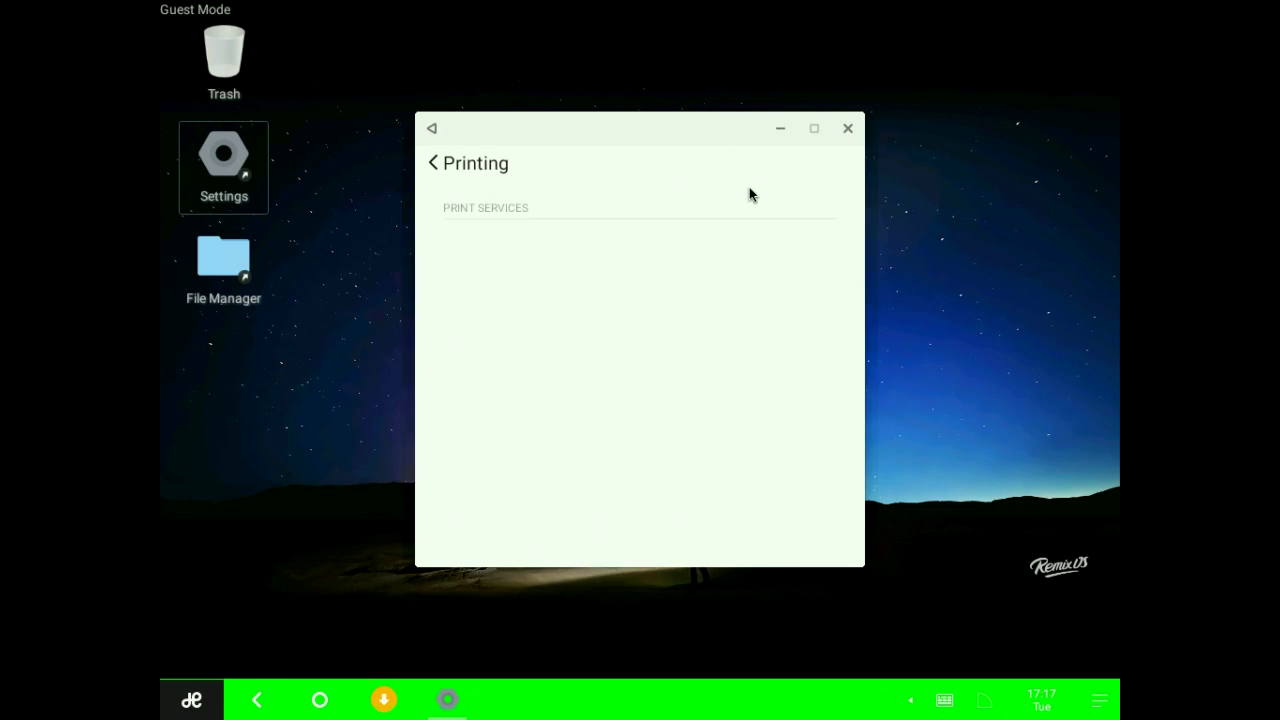
pyautogui.click(430, 163)
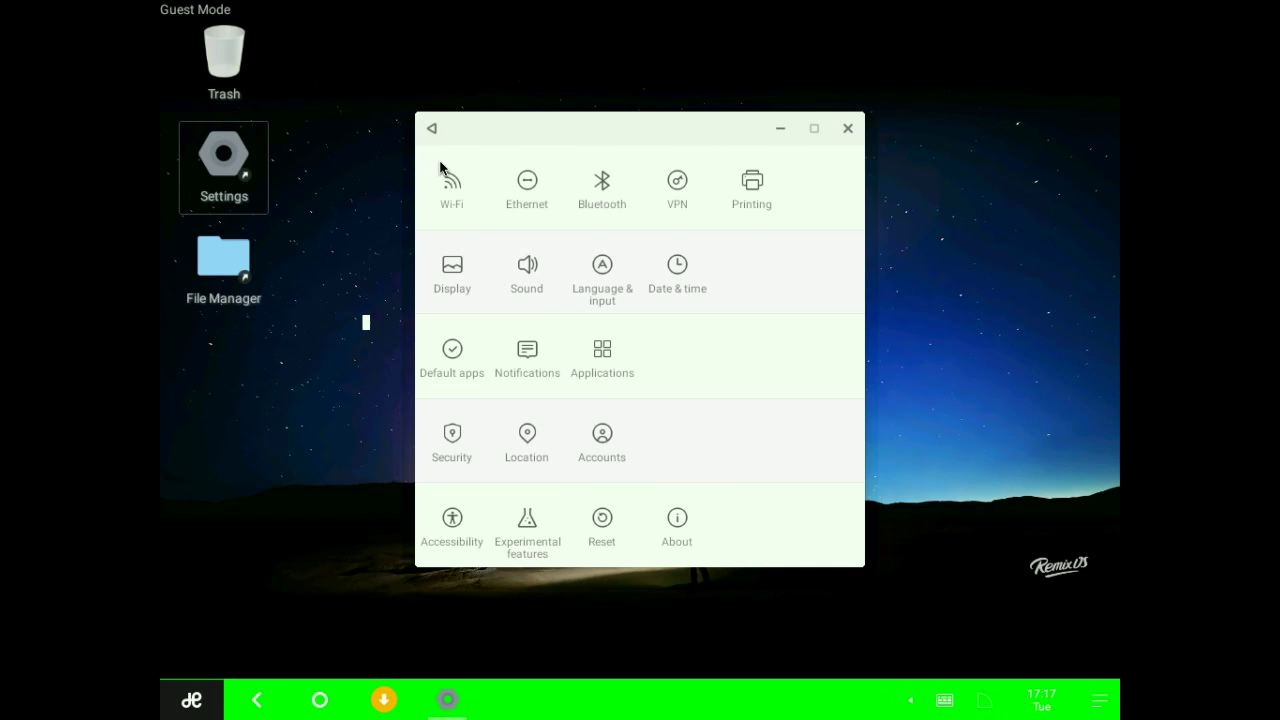
# View the VPN settings and the Bluetooth settings, returning to the overview after each.
pyautogui.click(676, 183)
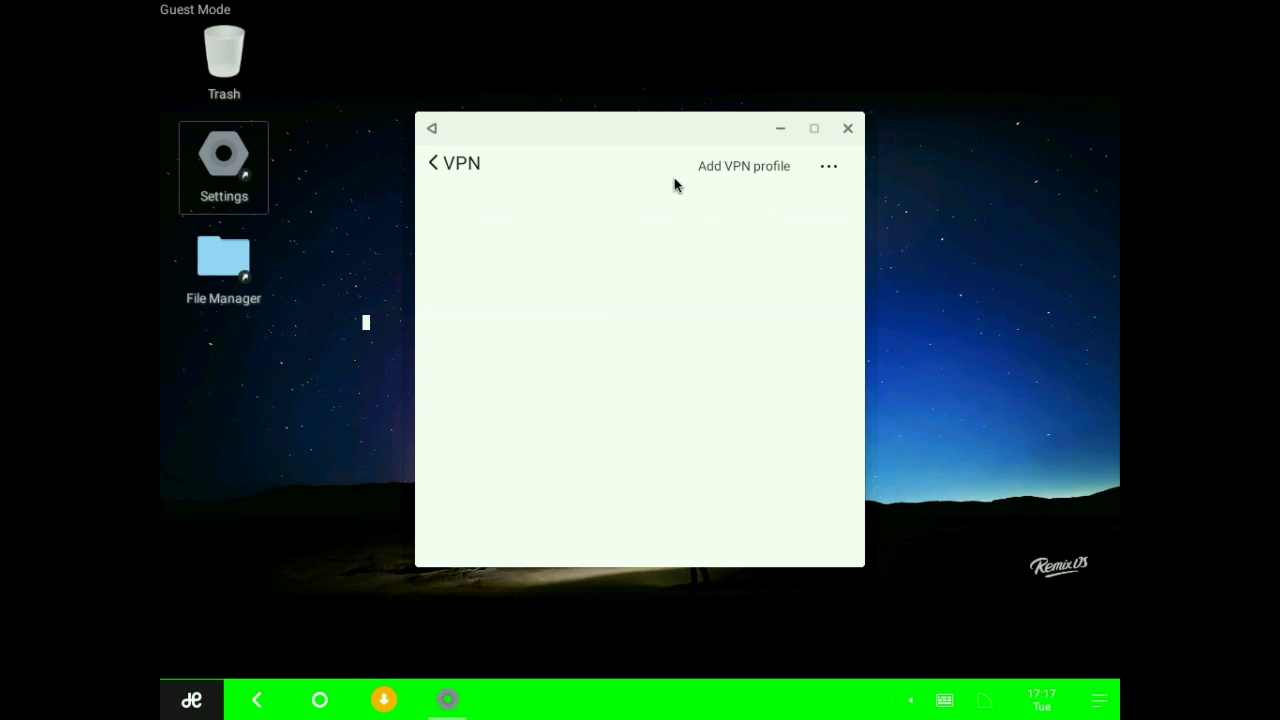
pyautogui.click(434, 164)
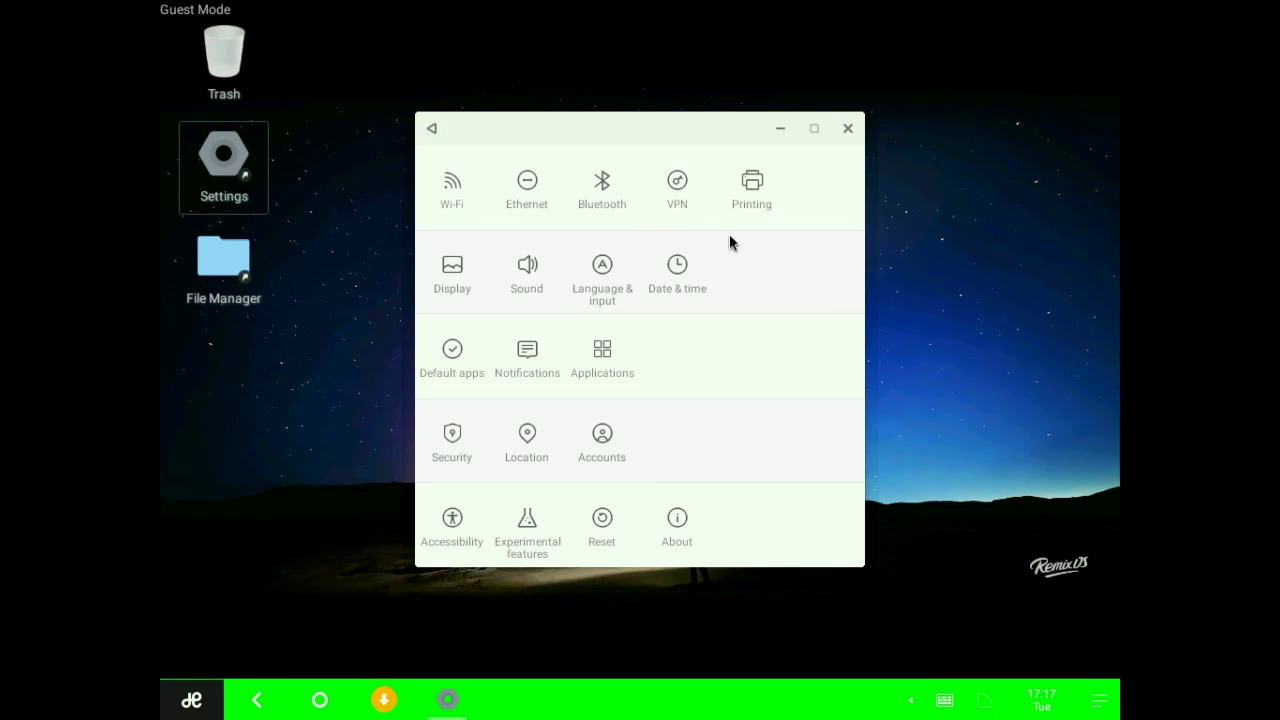
pyautogui.click(616, 208)
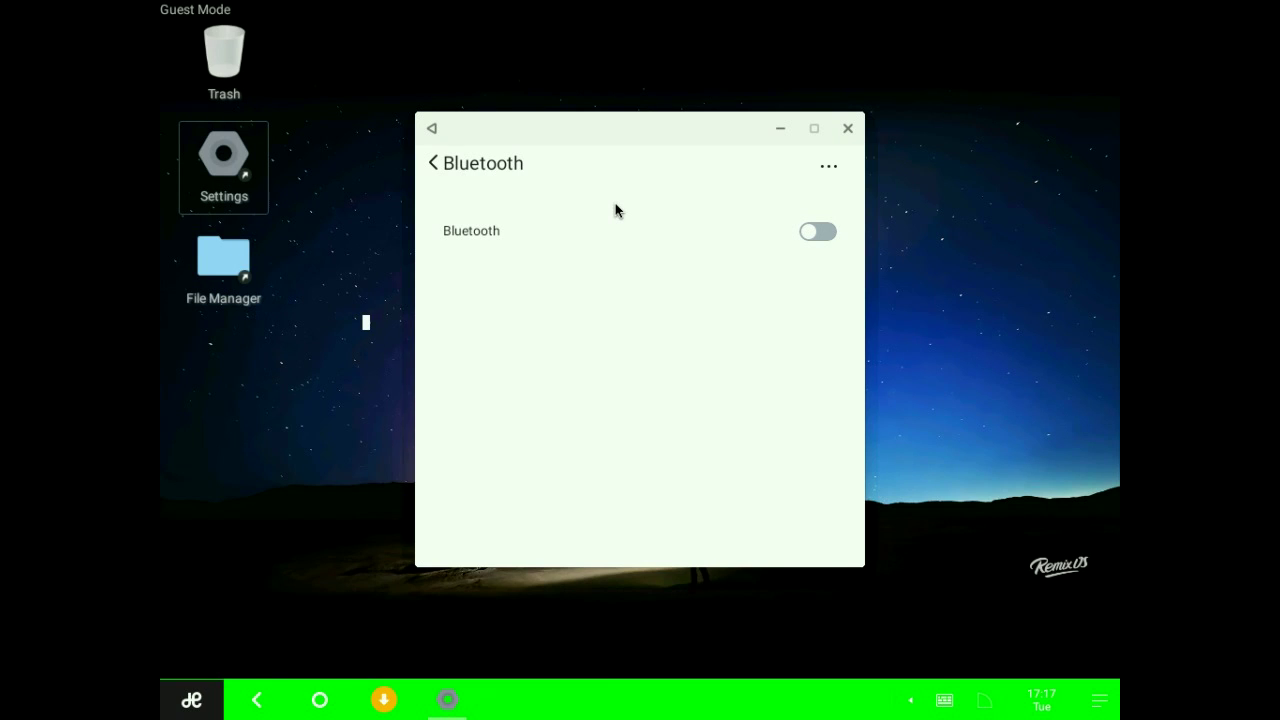
pyautogui.click(440, 168)
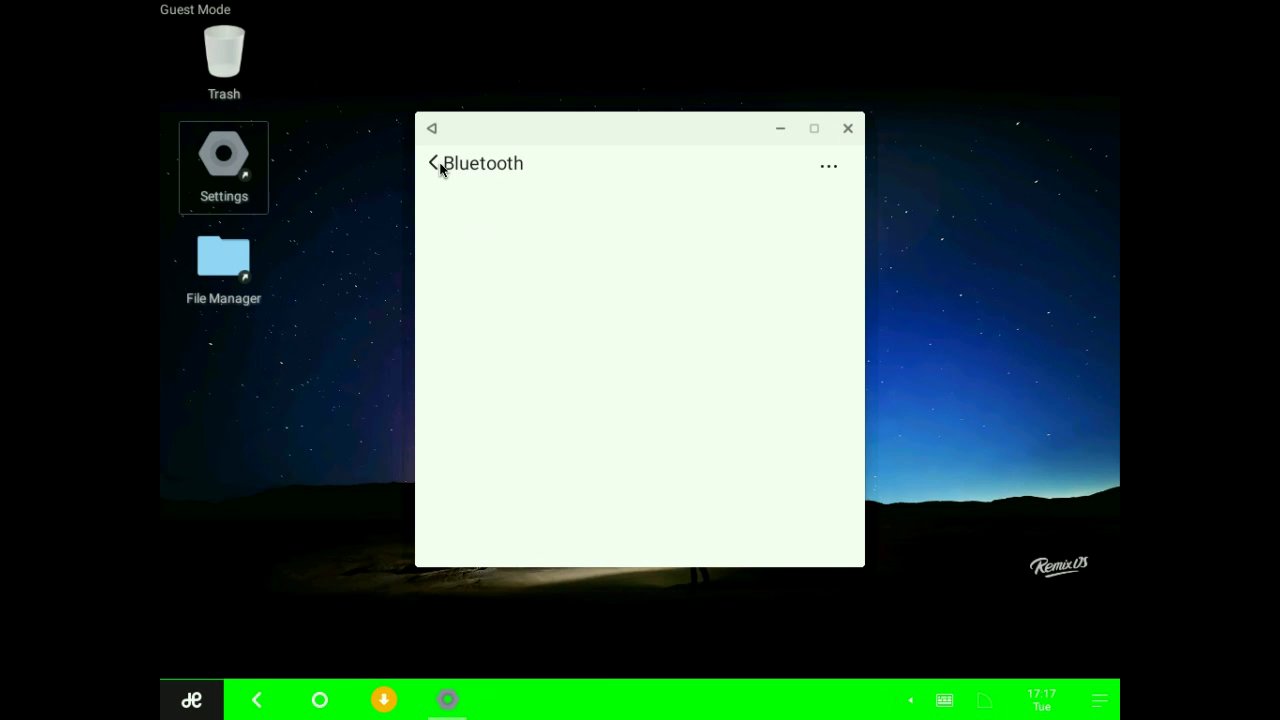
# Check the Ethernet settings, including the dial-up internet access configuration without saving it, and the Wi-Fi settings.
pyautogui.click(530, 201)
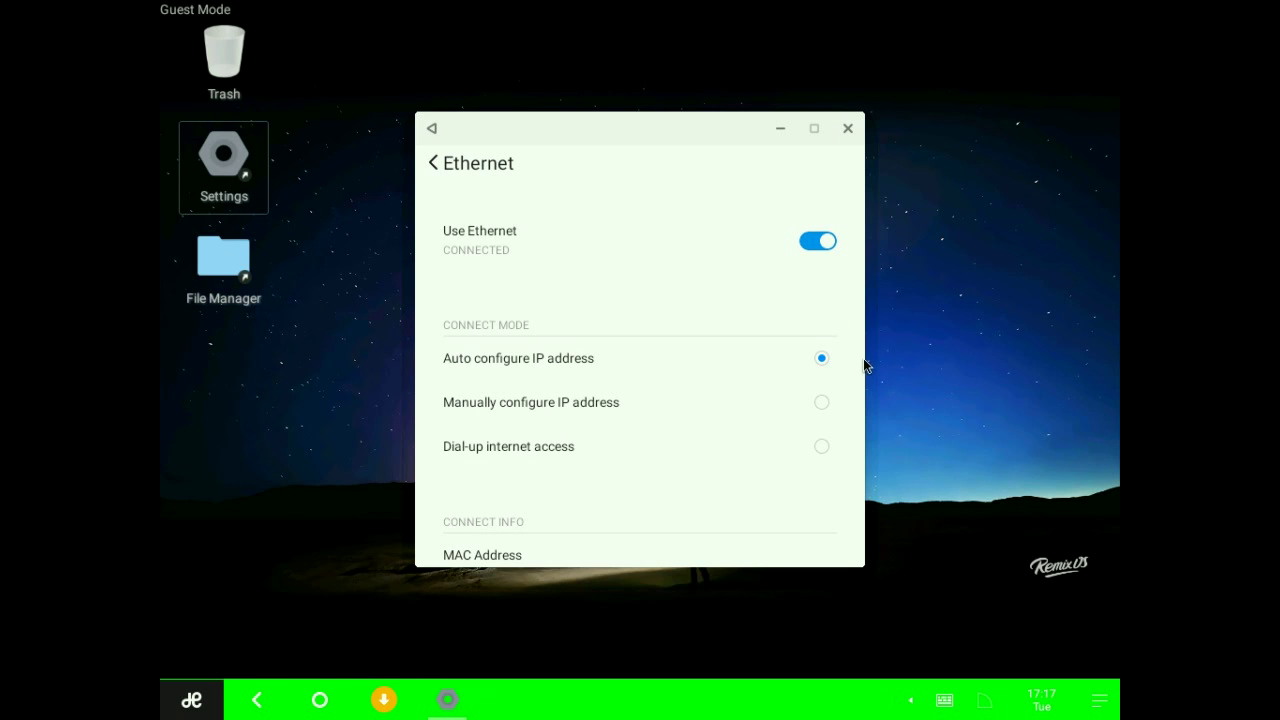
pyautogui.click(862, 437)
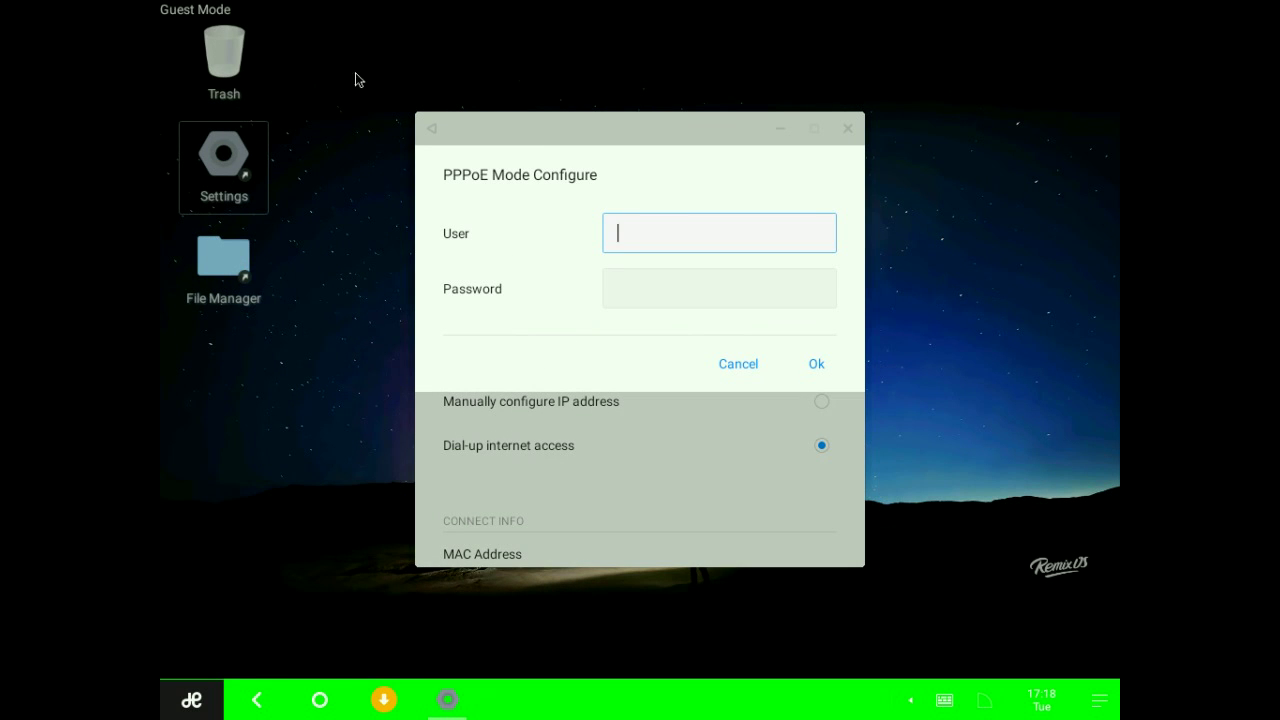
pyautogui.click(432, 129)
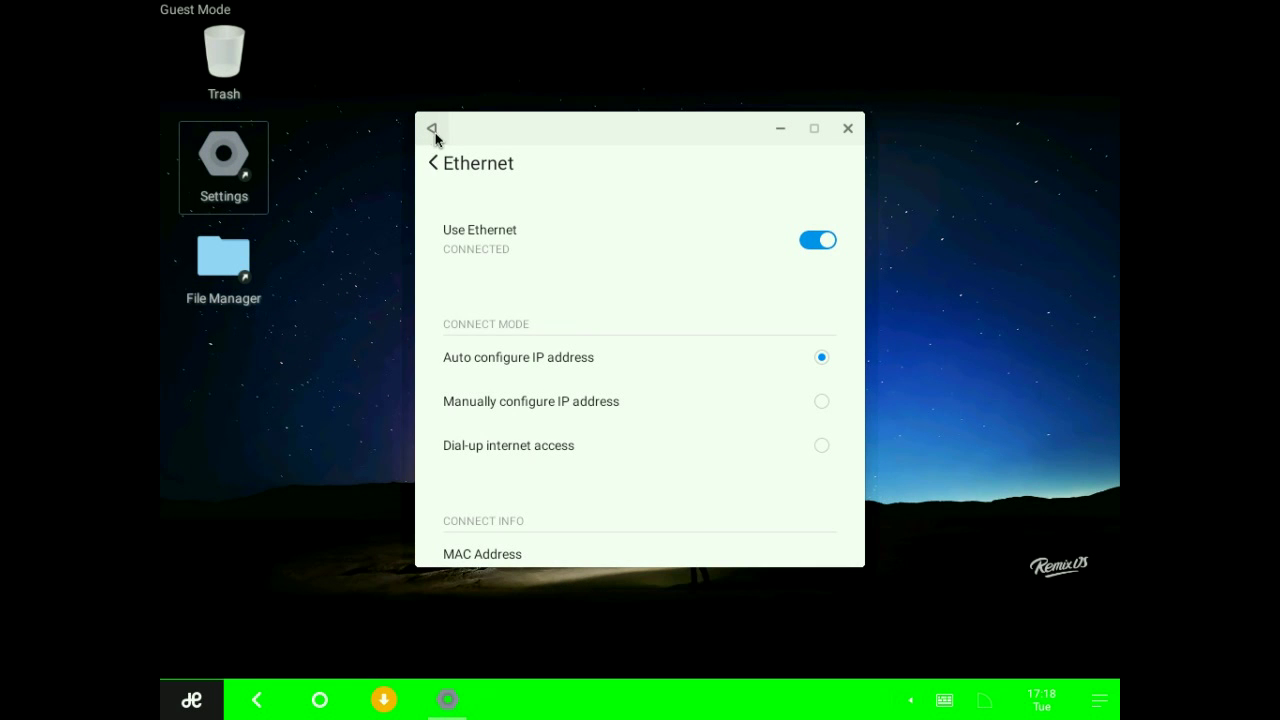
pyautogui.click(436, 165)
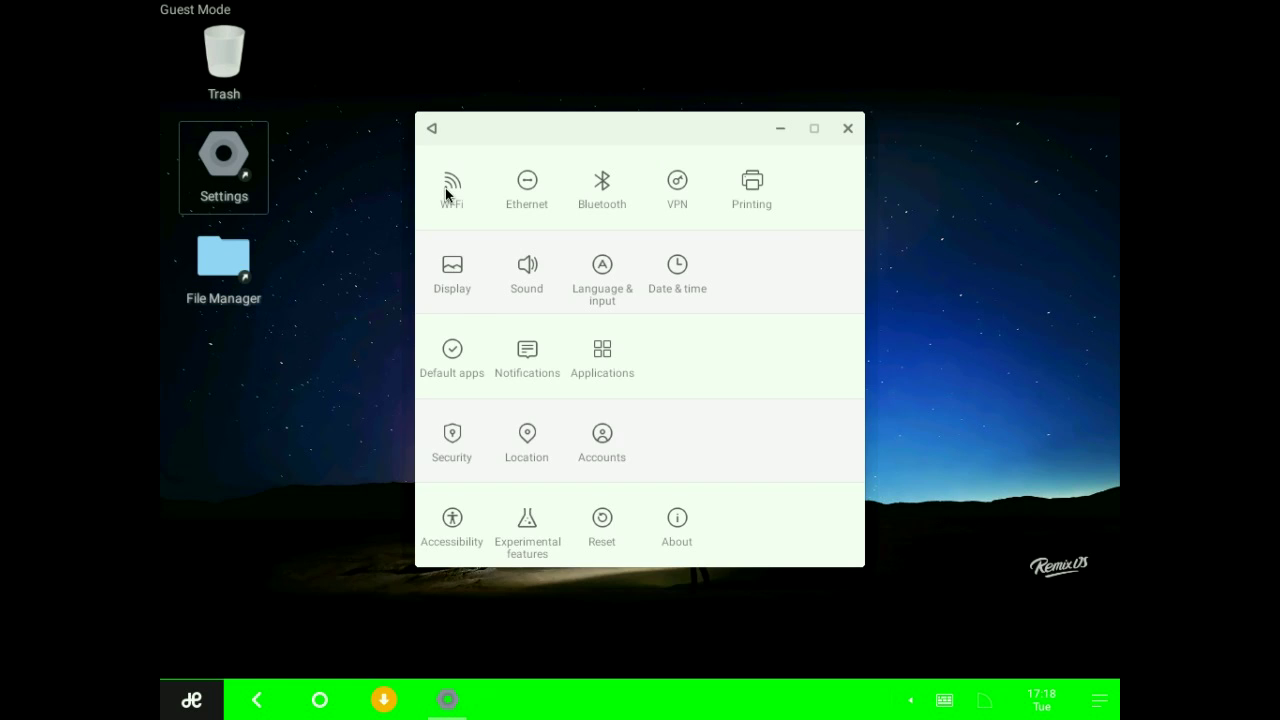
pyautogui.click(446, 195)
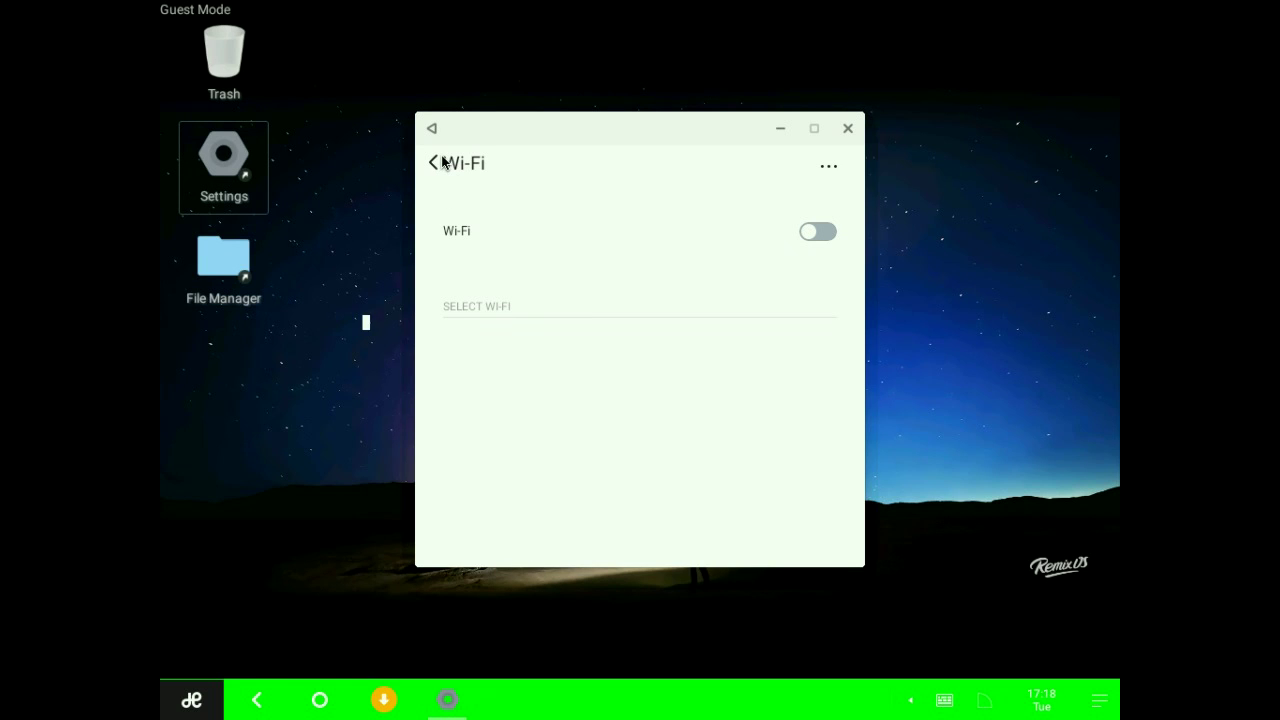
pyautogui.click(442, 165)
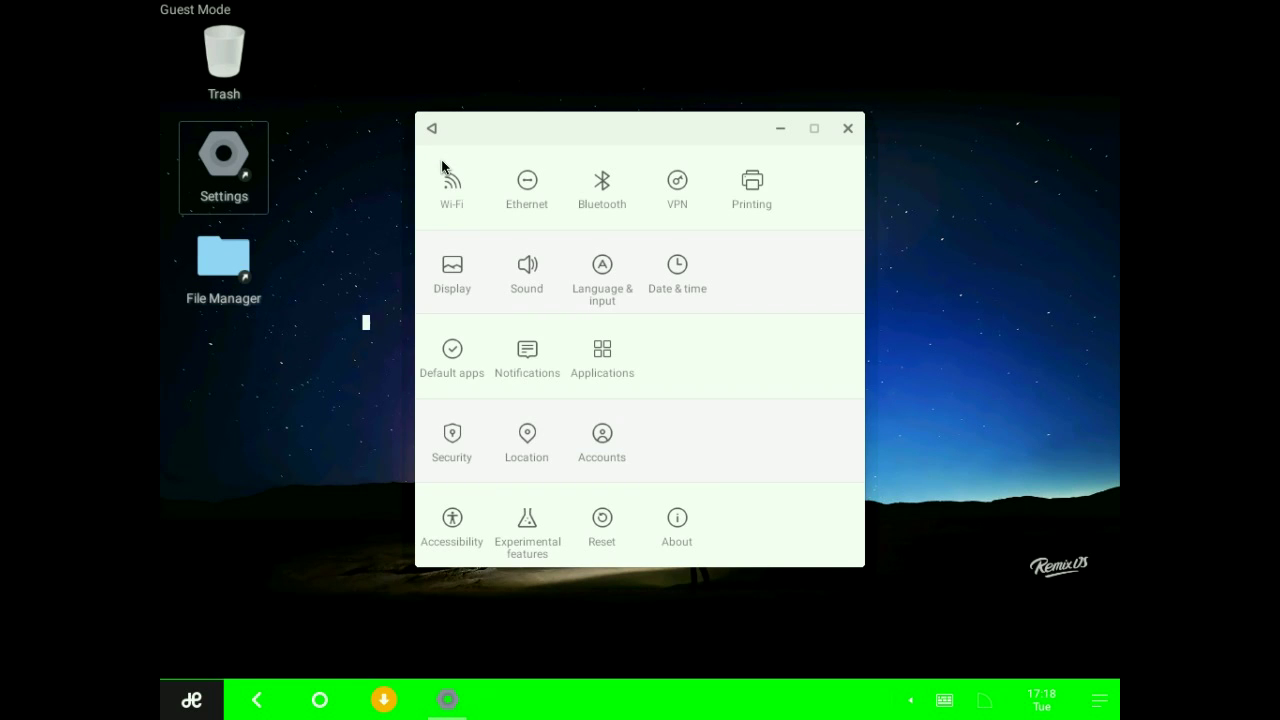
# View the Display settings and the Sound settings, returning to the overview after each.
pyautogui.click(453, 278)
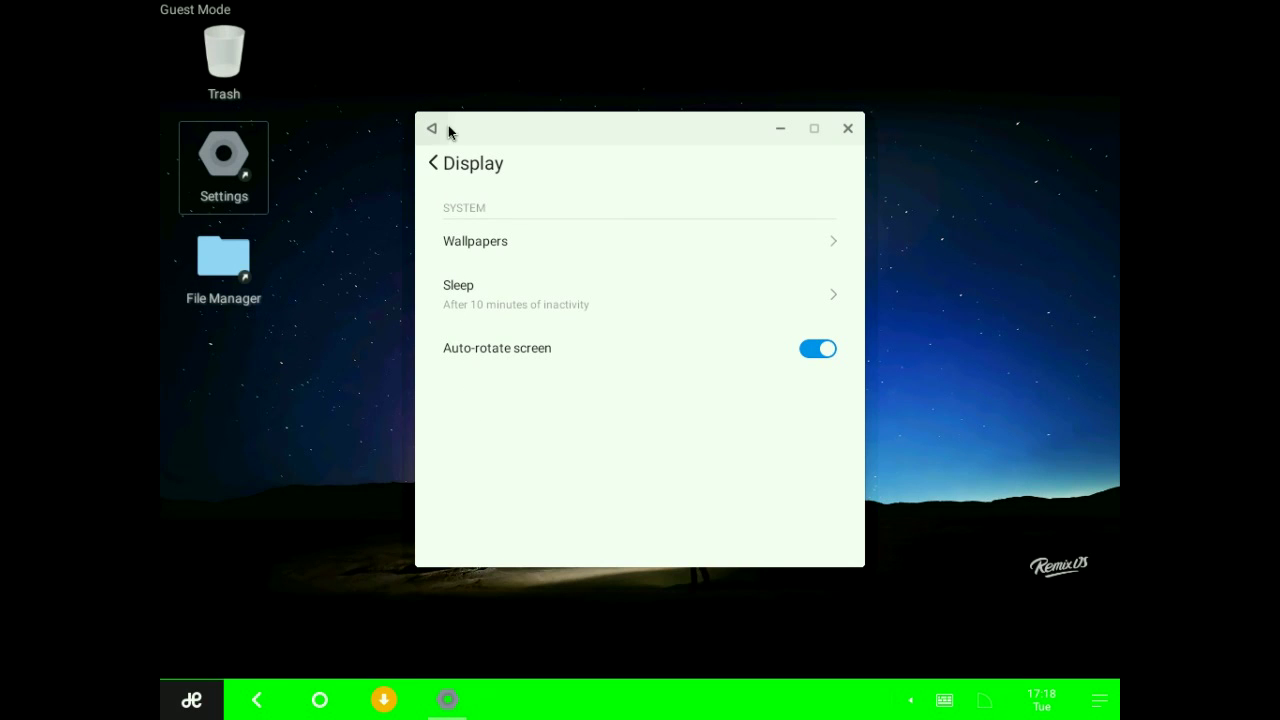
pyautogui.click(445, 161)
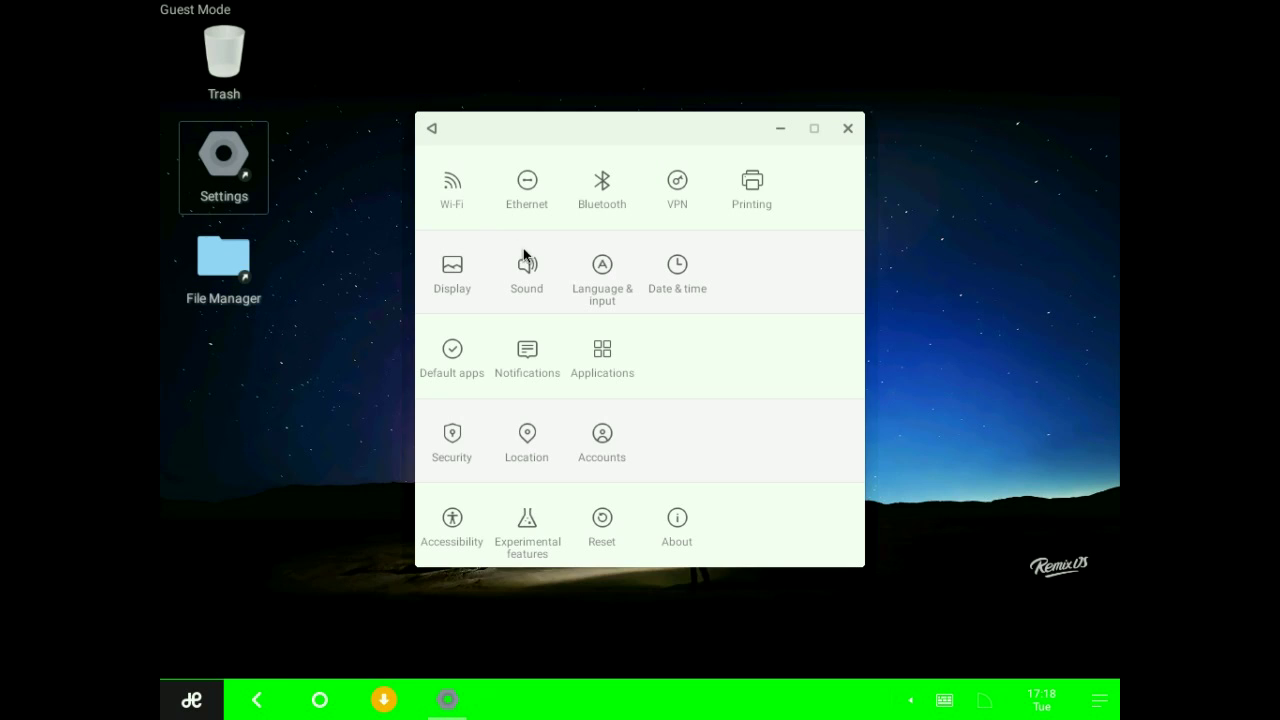
pyautogui.click(529, 273)
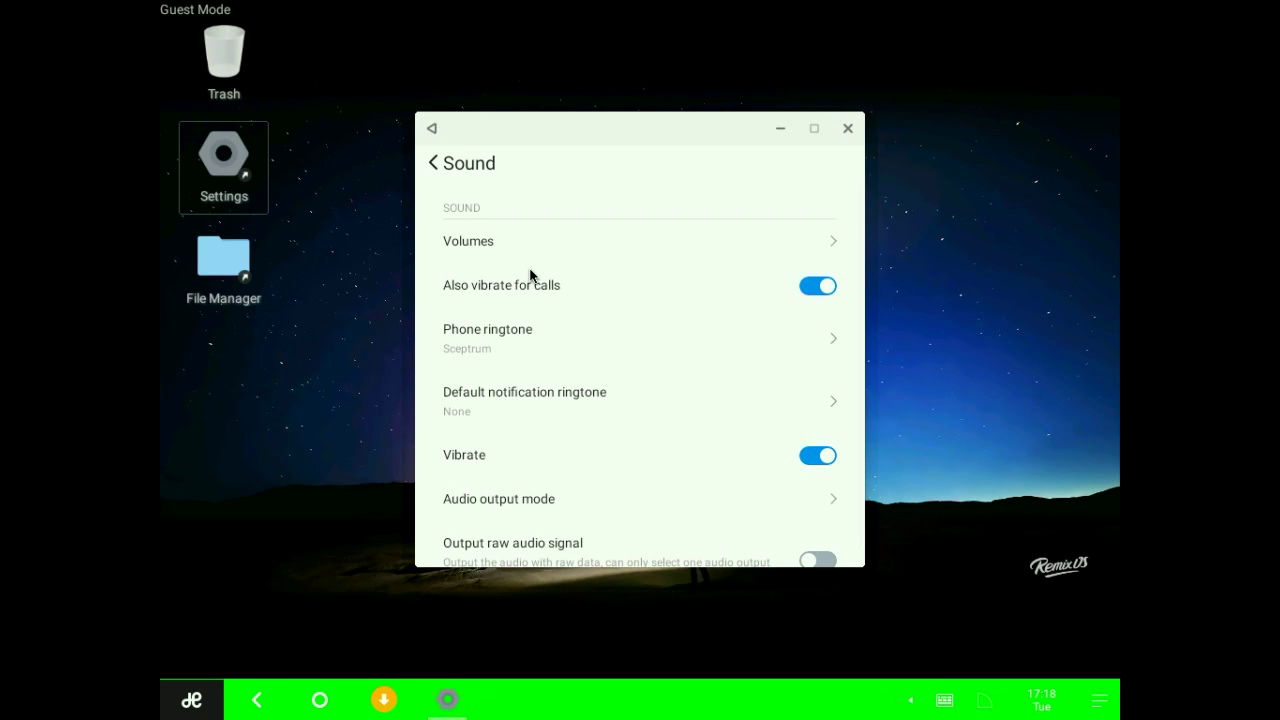
pyautogui.click(438, 168)
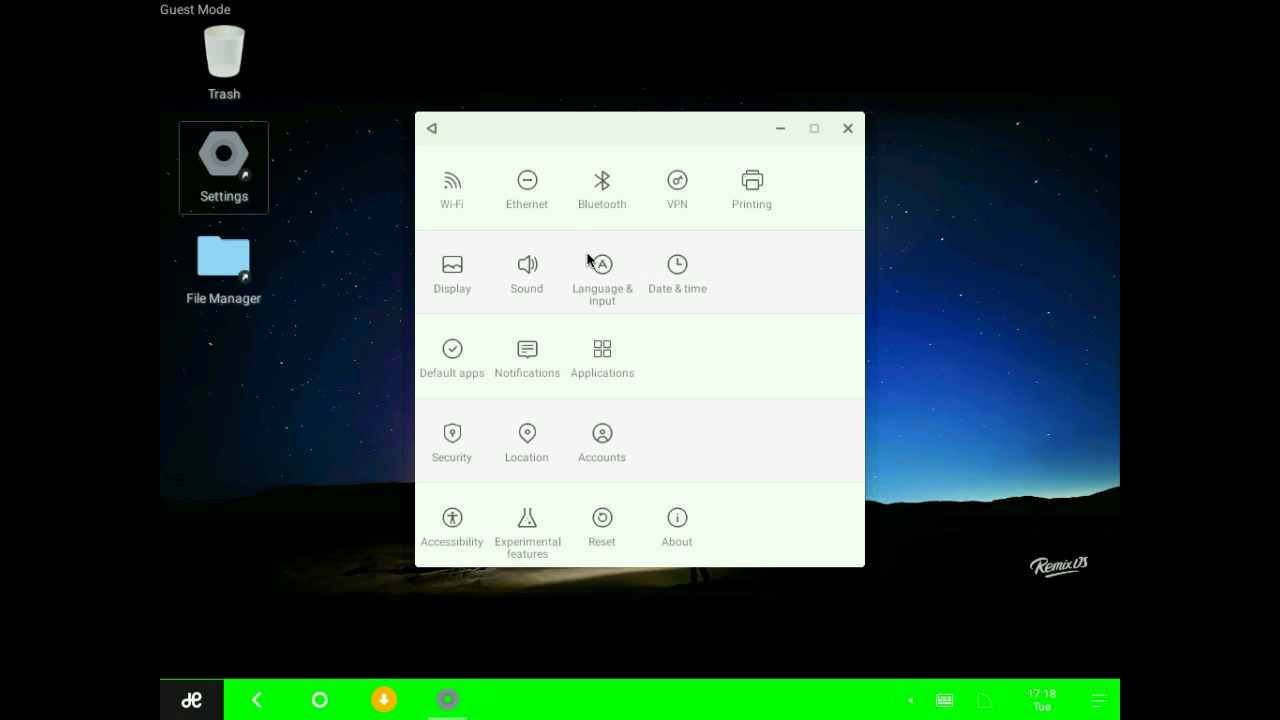
# View the Language & input settings and the Date & time settings, returning to the overview after each.
pyautogui.click(605, 273)
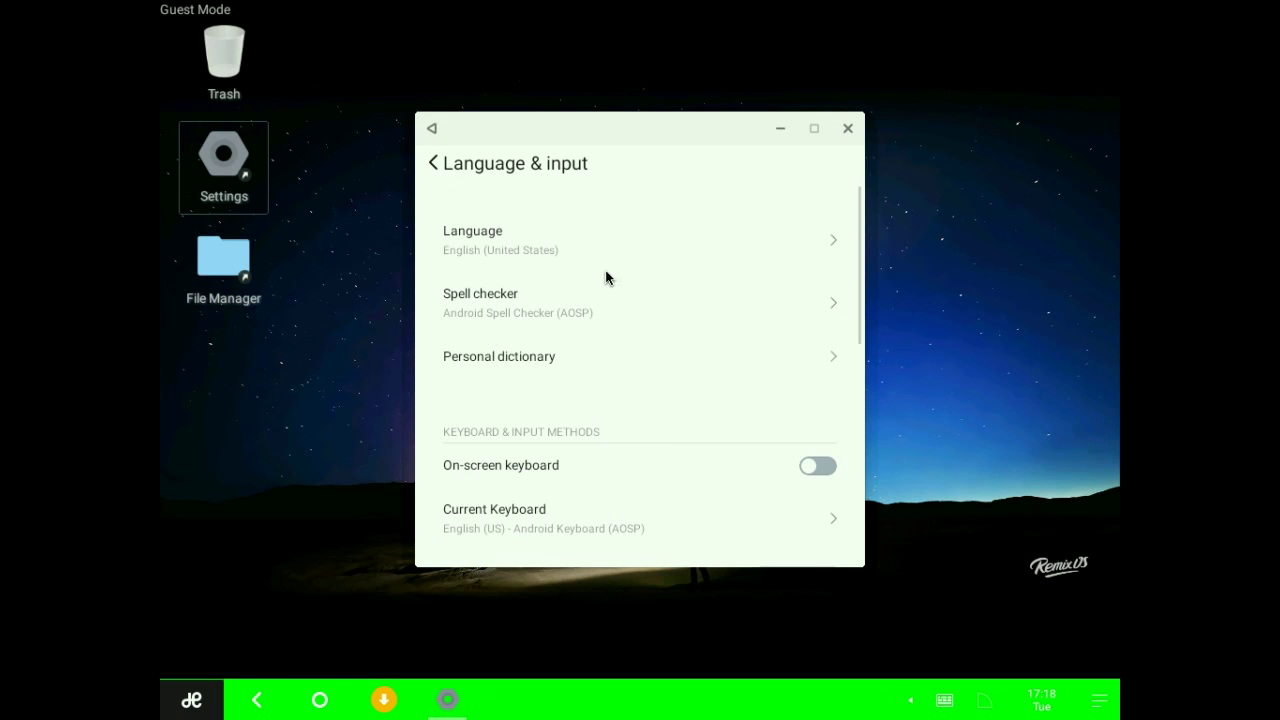
pyautogui.click(444, 164)
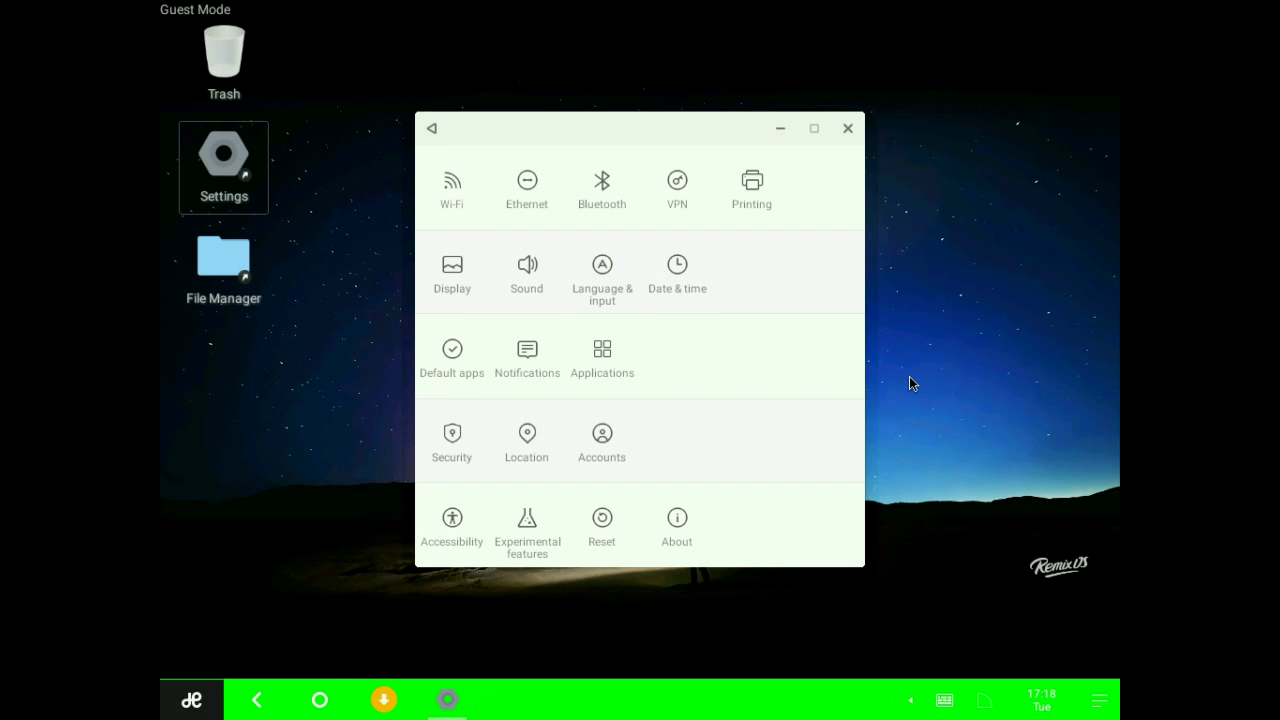
pyautogui.click(686, 290)
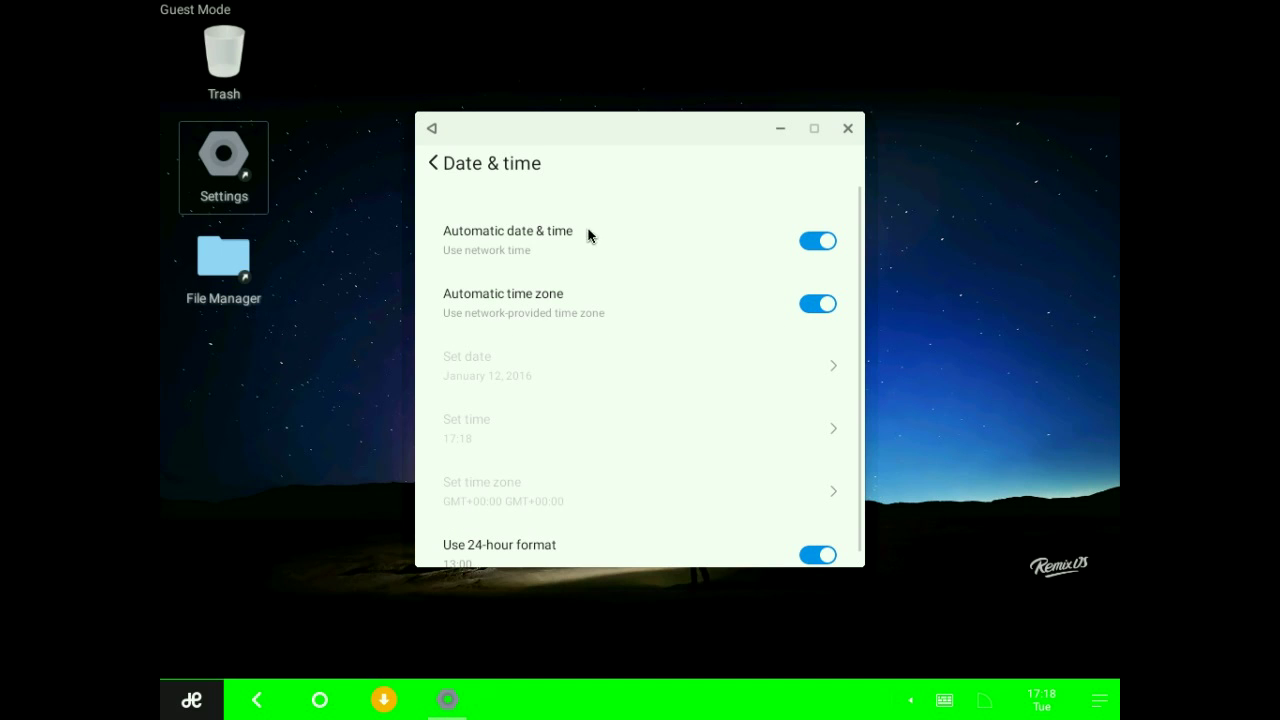
pyautogui.click(487, 170)
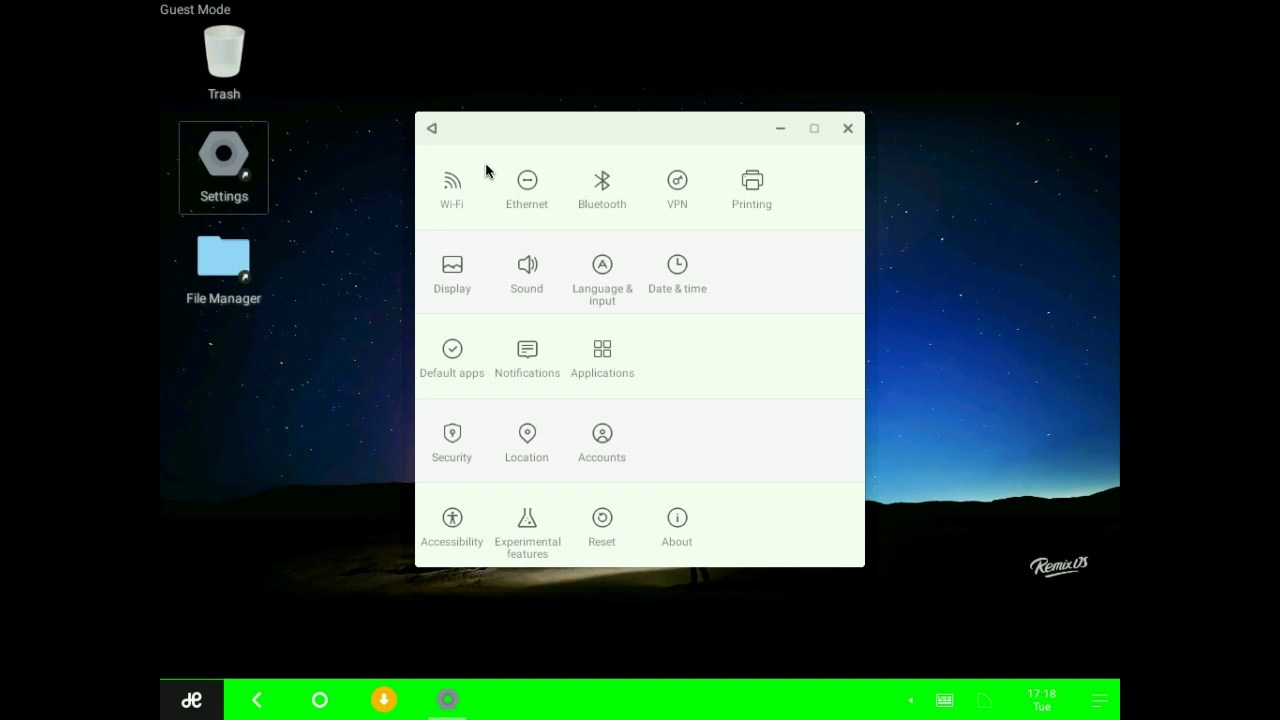
# View the Default apps page and the per-app Notifications page, returning to the overview after each.
pyautogui.click(452, 350)
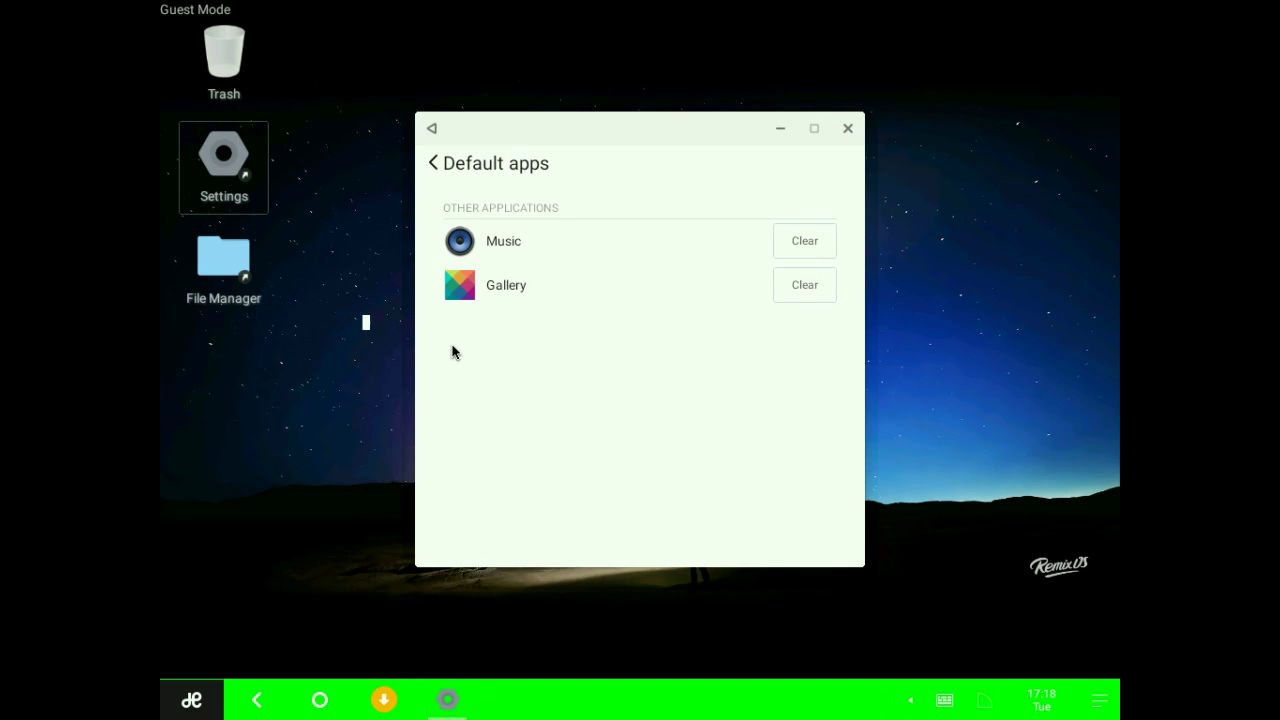
pyautogui.click(461, 165)
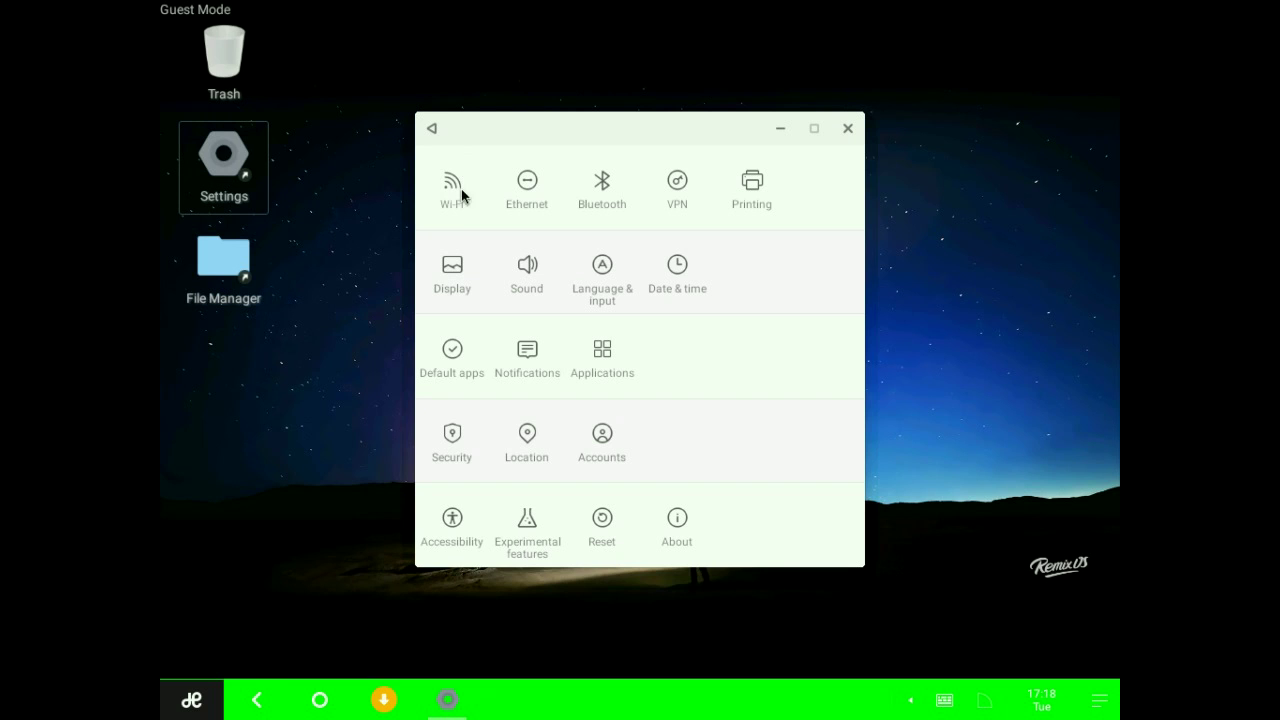
pyautogui.click(540, 367)
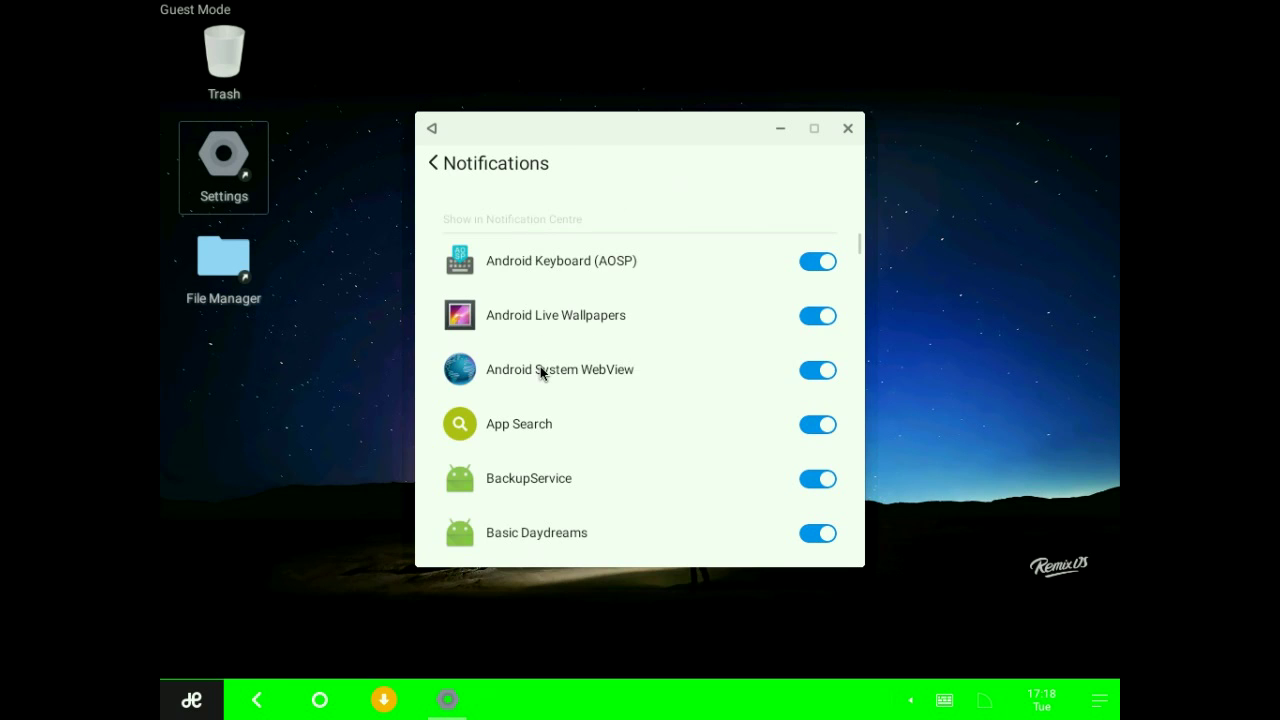
pyautogui.click(476, 165)
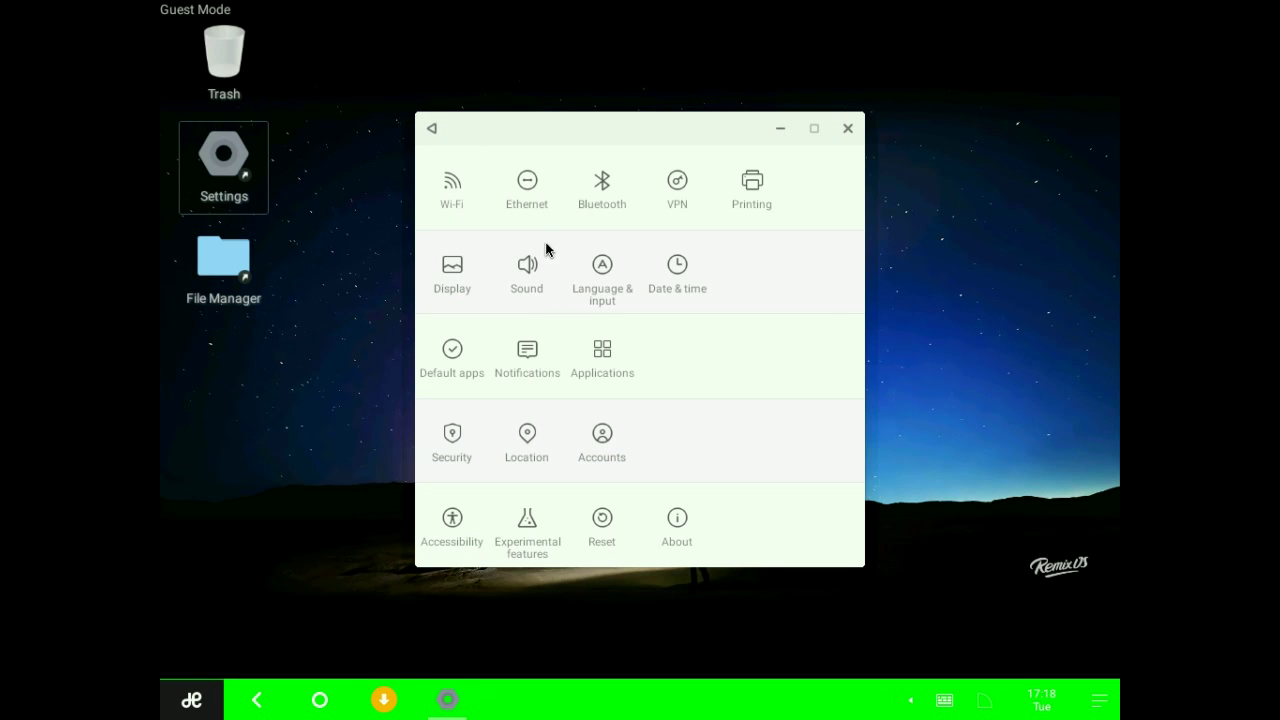
# Open the app info of Android Keyboard (AOSP) from Applications, look through its details, and return to the application list.
pyautogui.click(603, 354)
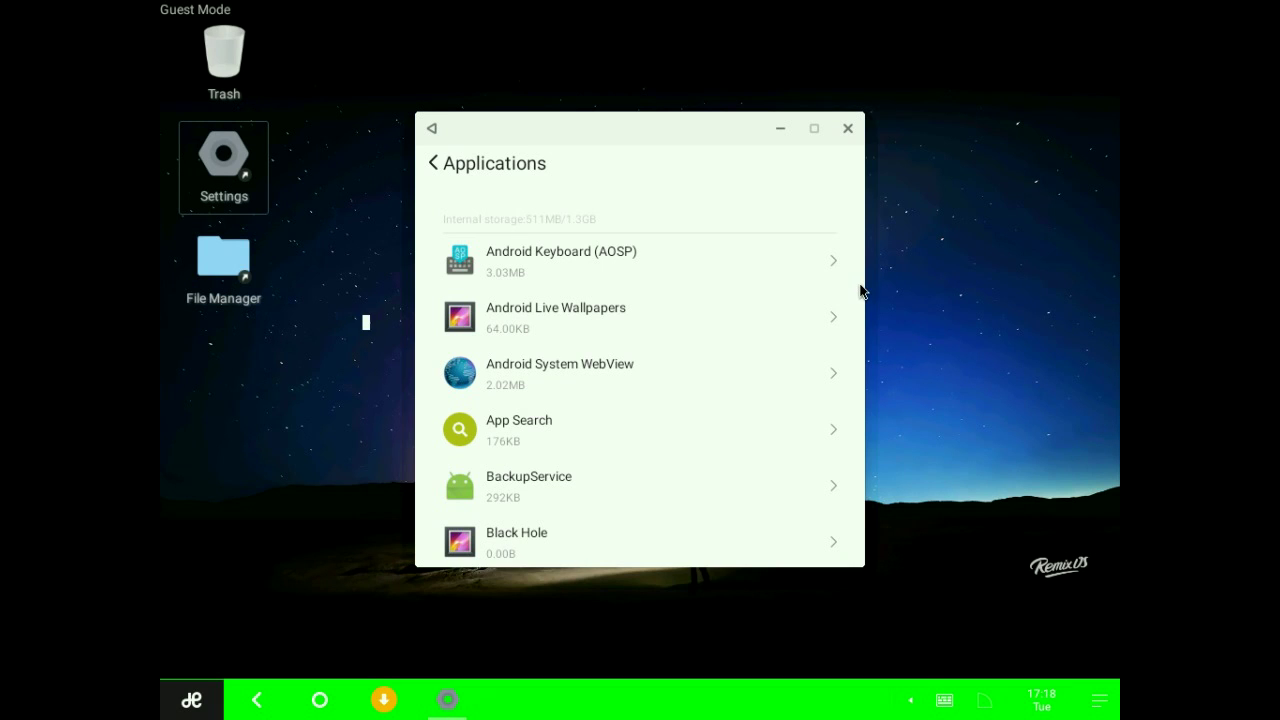
pyautogui.click(858, 287)
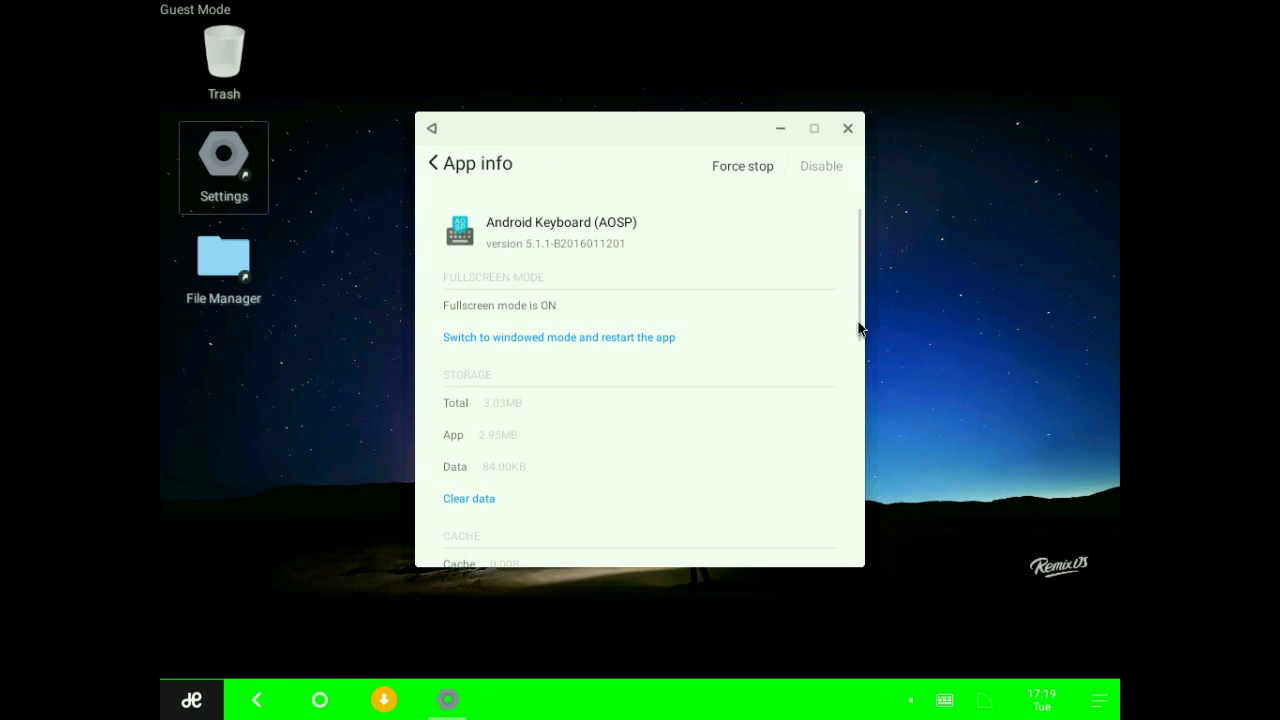
pyautogui.moveTo(858, 333); pyautogui.dragTo(867, 198)
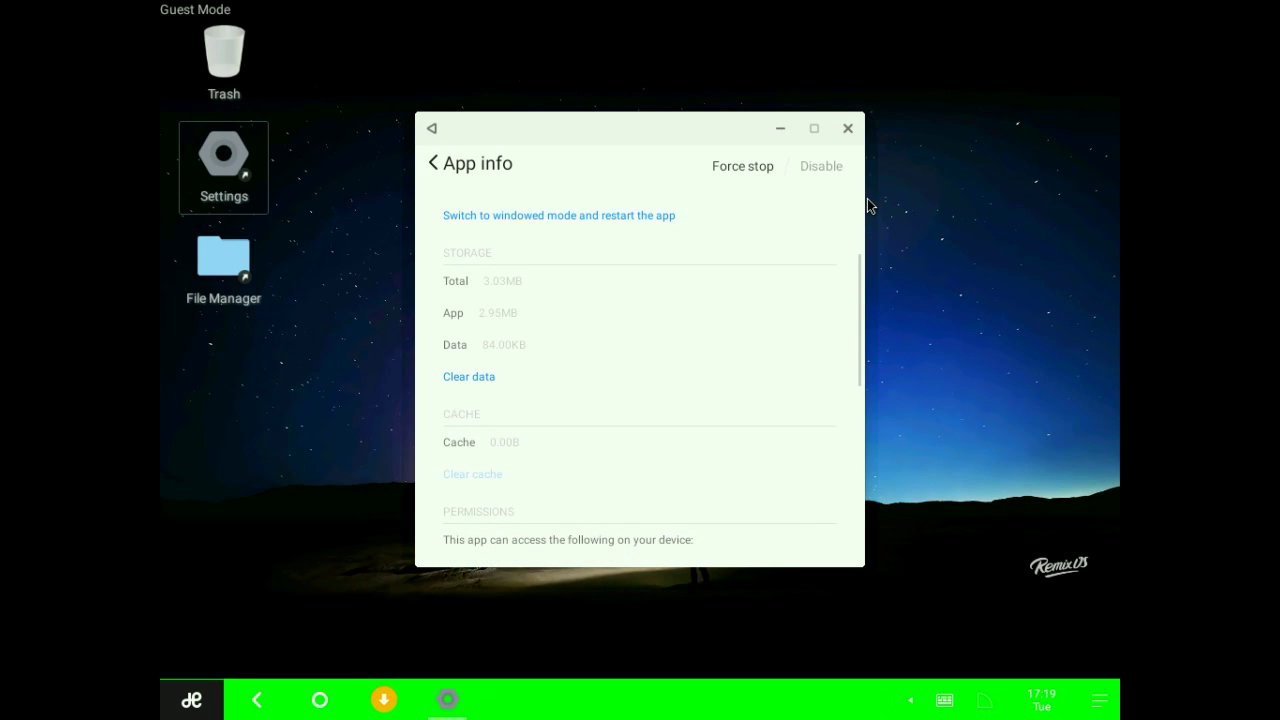
pyautogui.press('Down')
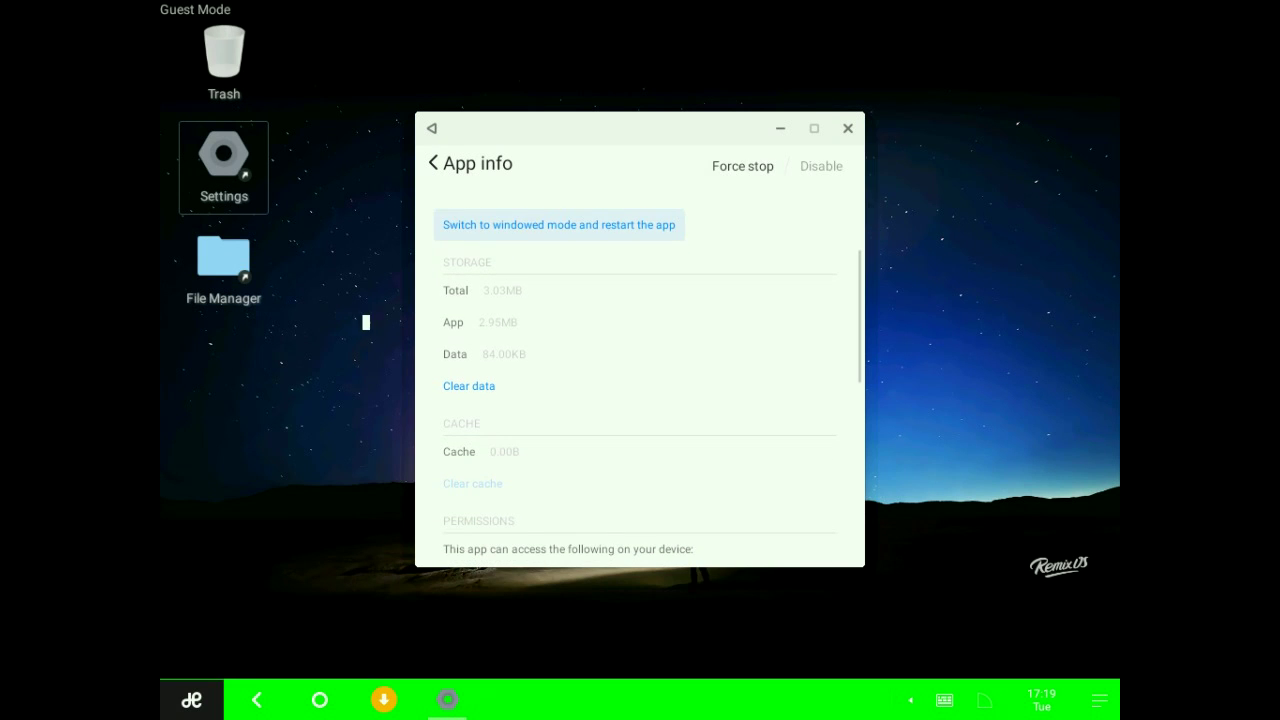
pyautogui.press('Down')
pyautogui.press('Down')
pyautogui.press('Down')
pyautogui.press('Up')
pyautogui.press('Up')
pyautogui.press('Up')
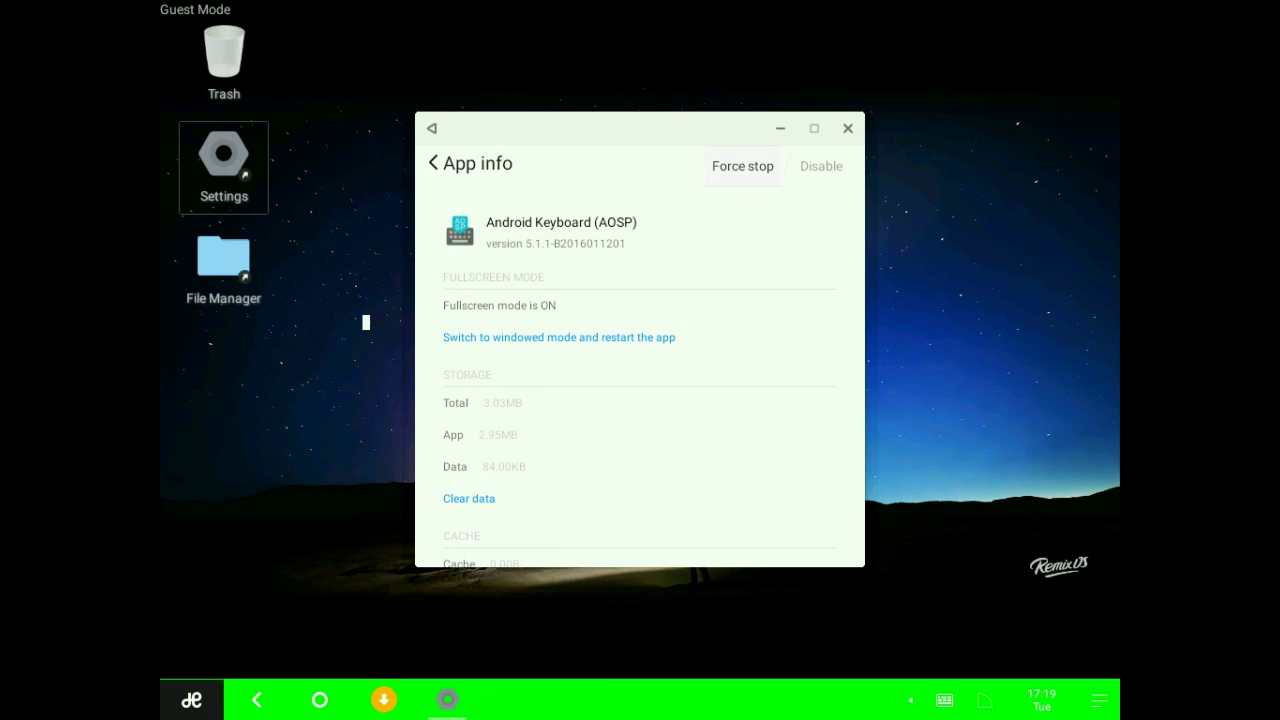
pyautogui.click(478, 164)
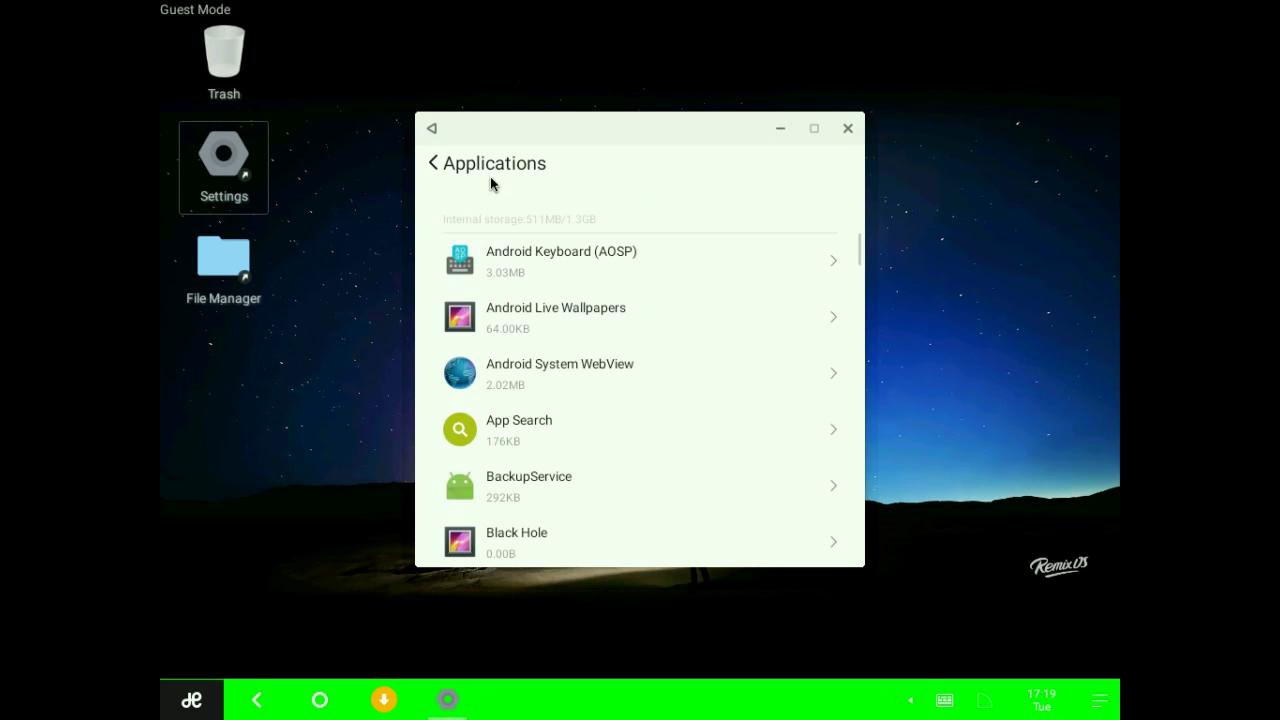
# Look through the whole list of installed applications and their storage sizes down to the last entry.
pyautogui.press('Down')
pyautogui.press('Down')
pyautogui.press('Down')
pyautogui.press('Down')
pyautogui.press('Down')
pyautogui.press('Down')
pyautogui.press('Down')
pyautogui.press('Down')
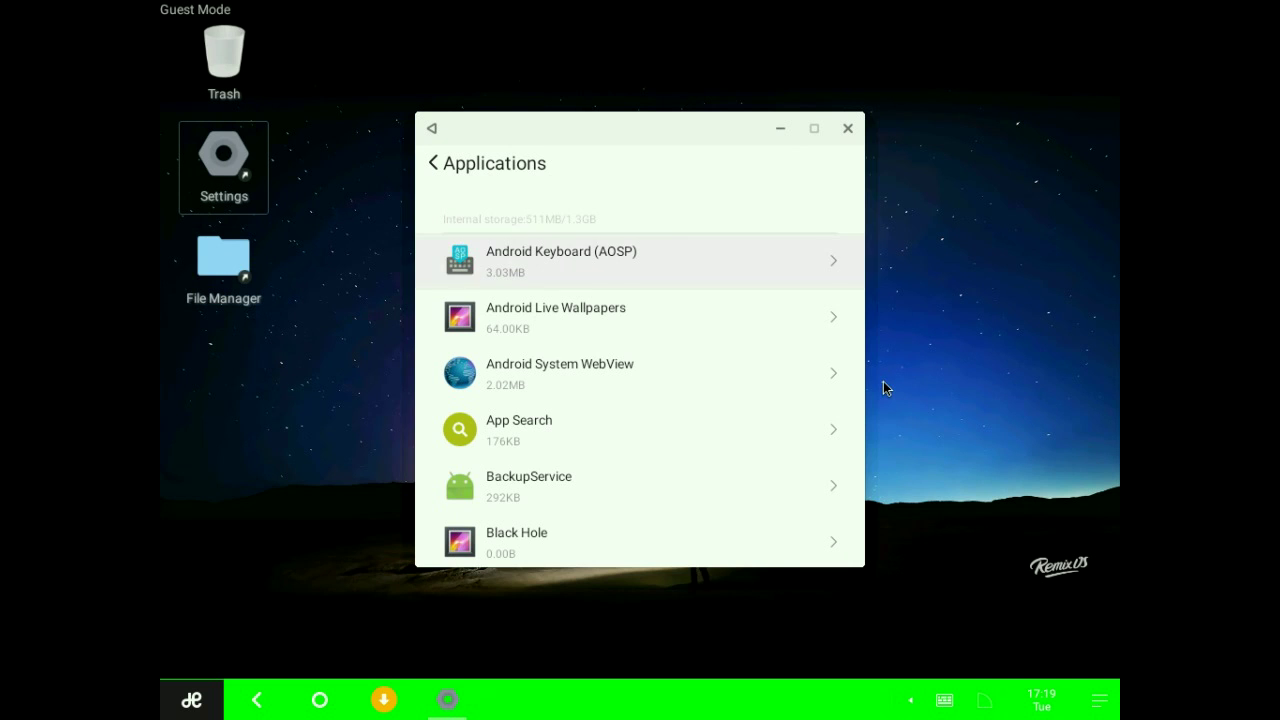
pyautogui.press('Down')
pyautogui.press('Down')
pyautogui.press('Down')
pyautogui.press('Down')
pyautogui.press('Down')
pyautogui.press('Down')
pyautogui.press('Down')
pyautogui.press('Down')
pyautogui.press('Down')
pyautogui.press('Down')
pyautogui.press('Down')
pyautogui.press('Down')
pyautogui.press('Down')
pyautogui.press('Down')
pyautogui.press('Down')
pyautogui.press('Down')
pyautogui.press('Down')
pyautogui.press('Down')
pyautogui.press('Down')
pyautogui.press('Down')
pyautogui.press('Down')
pyautogui.press('Down')
pyautogui.press('Down')
pyautogui.press('Down')
pyautogui.press('Down')
pyautogui.press('Down')
pyautogui.press('Down')
pyautogui.press('Down')
pyautogui.press('Down')
pyautogui.press('Down')
pyautogui.press('Down')
pyautogui.press('Down')
pyautogui.press('Down')
pyautogui.press('Down')
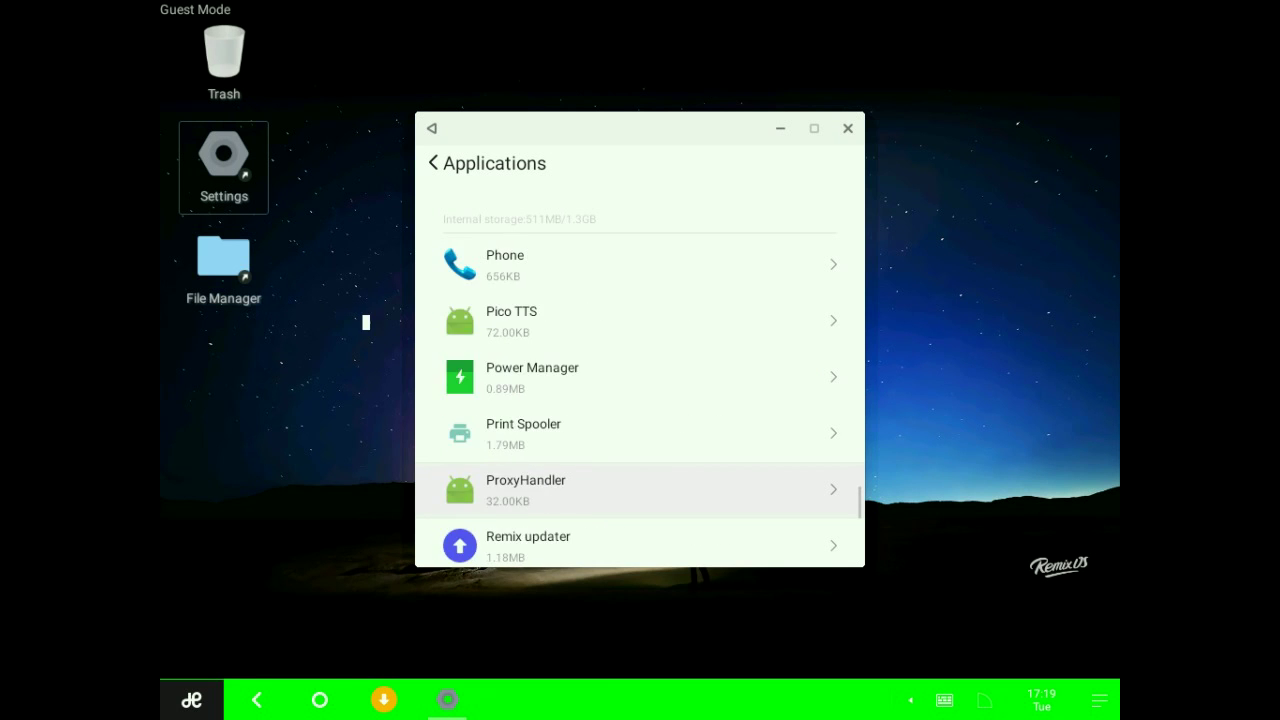
pyautogui.press('Down')
pyautogui.press('Down')
pyautogui.press('Down')
pyautogui.press('Down')
pyautogui.press('Down')
pyautogui.press('Down')
pyautogui.press('Down')
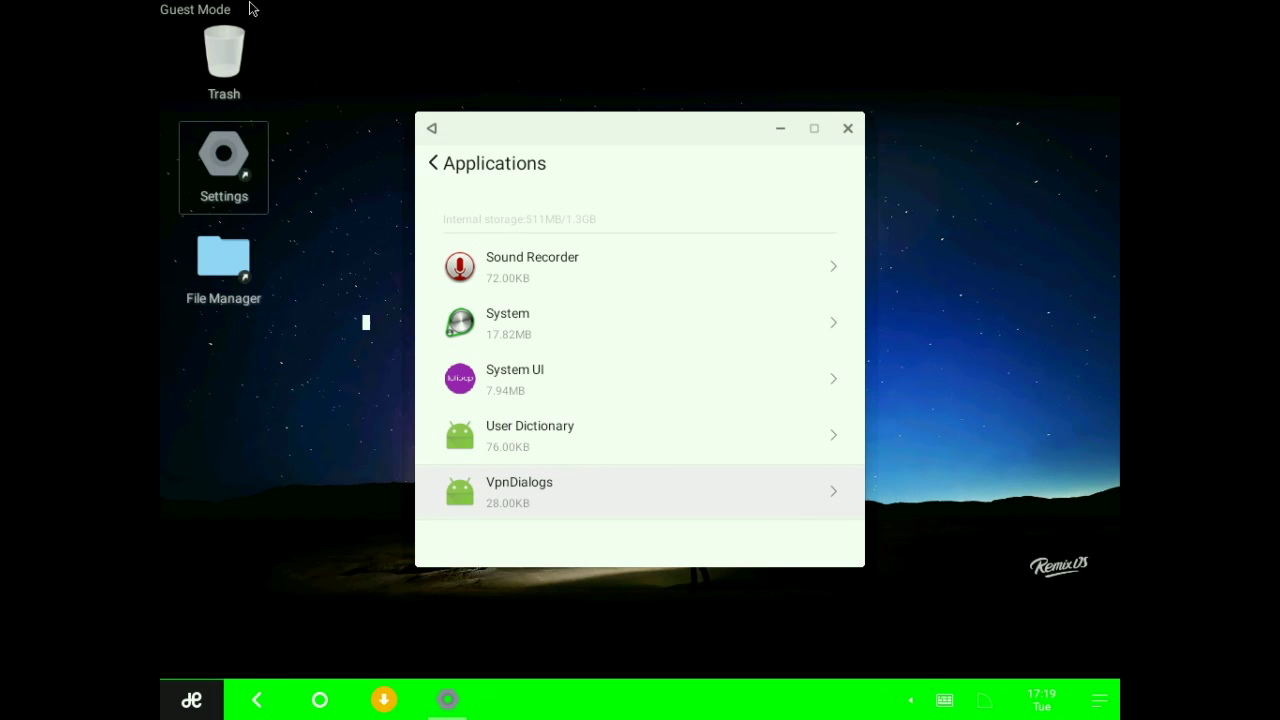
# Leave the application list and look through the Security settings down to the User Experience Program, returning to the overview.
pyautogui.click(464, 163)
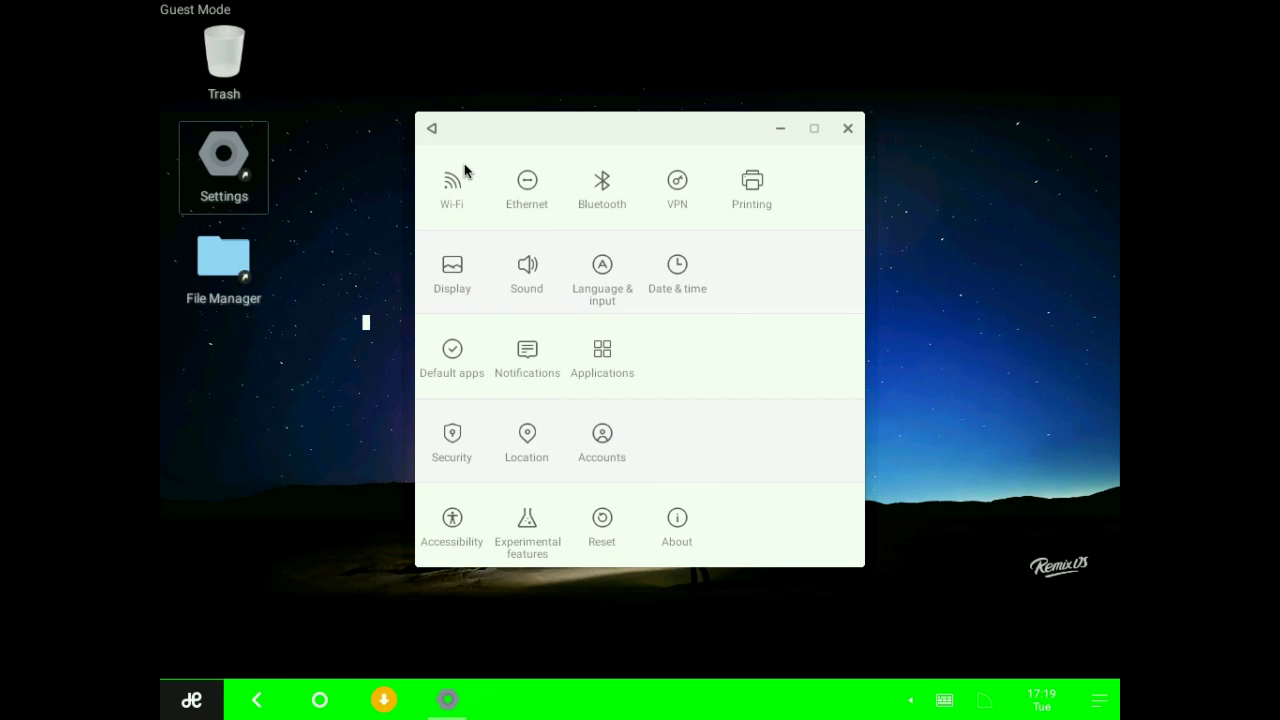
pyautogui.click(455, 455)
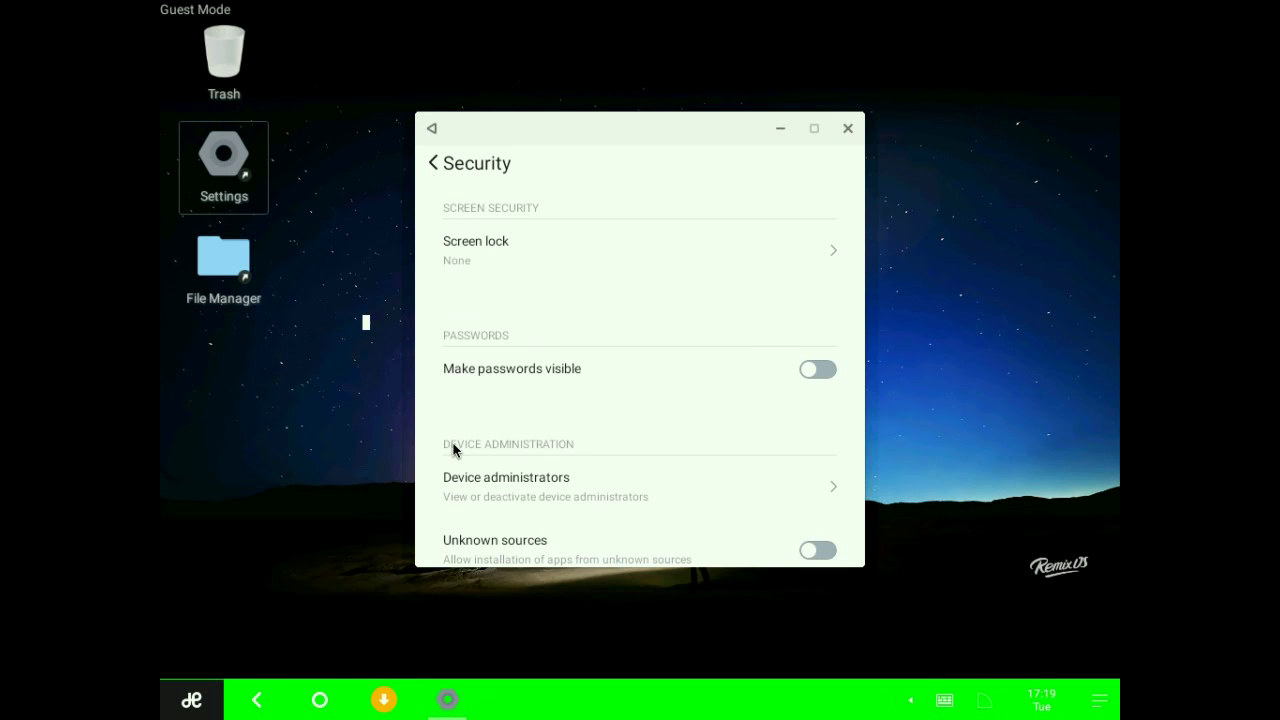
pyautogui.scroll(-5, 453, 450)
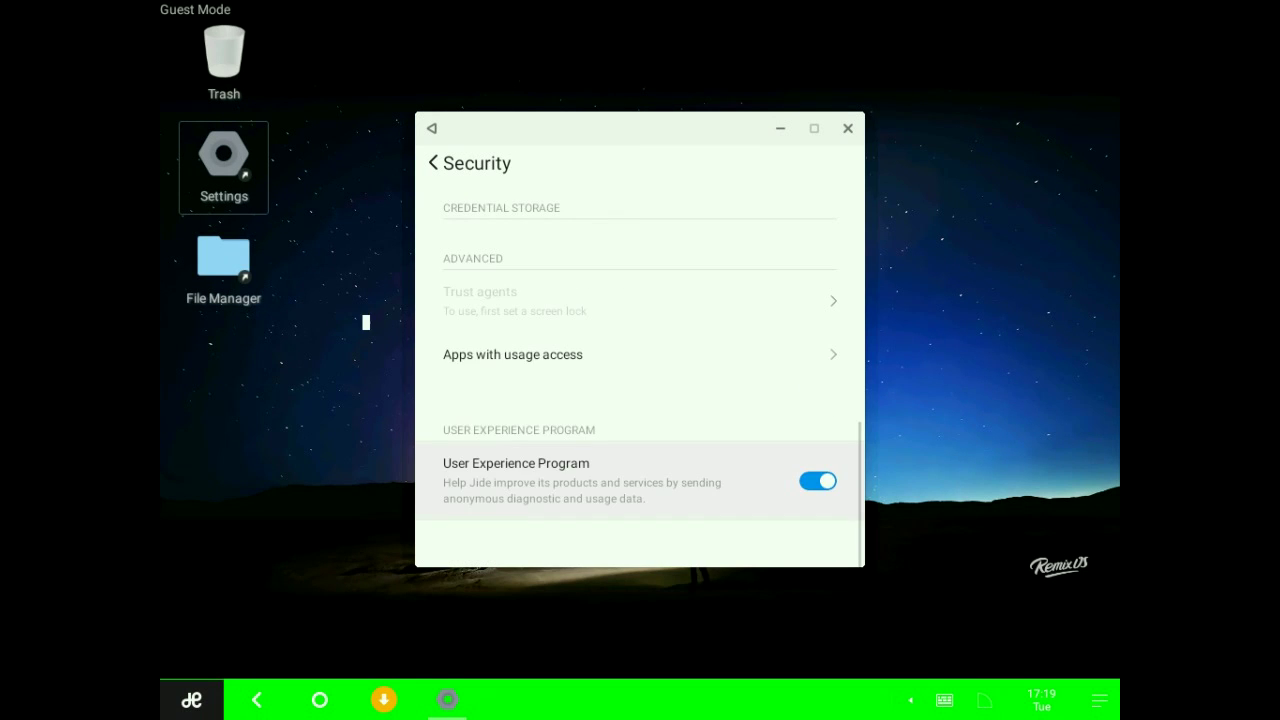
pyautogui.click(466, 168)
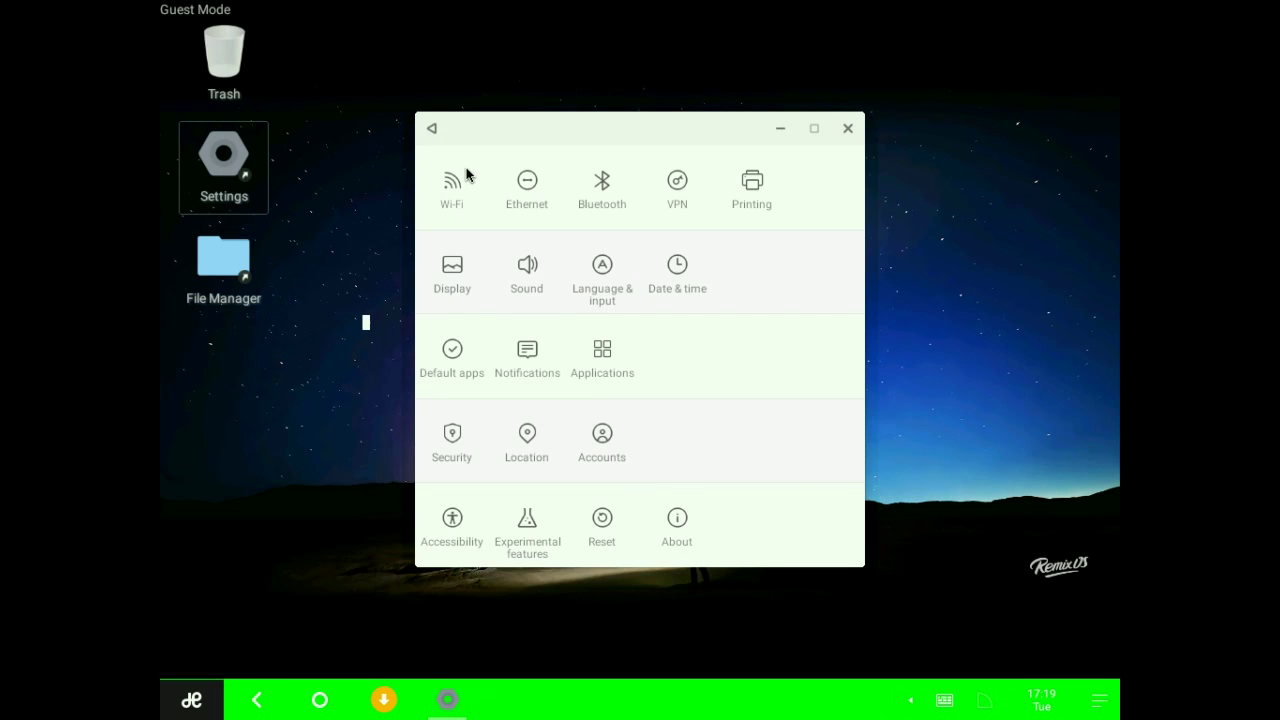
# View the Location settings and the Accounts settings, returning to the overview after each.
pyautogui.click(538, 440)
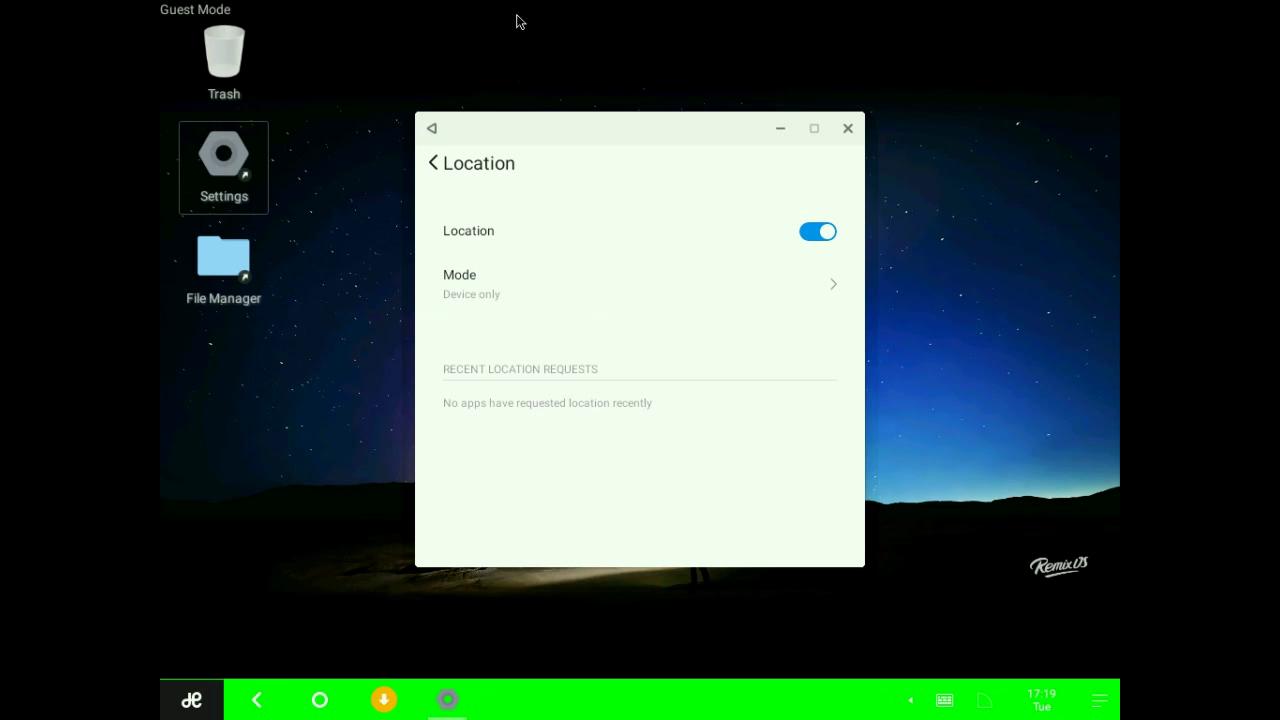
pyautogui.click(474, 166)
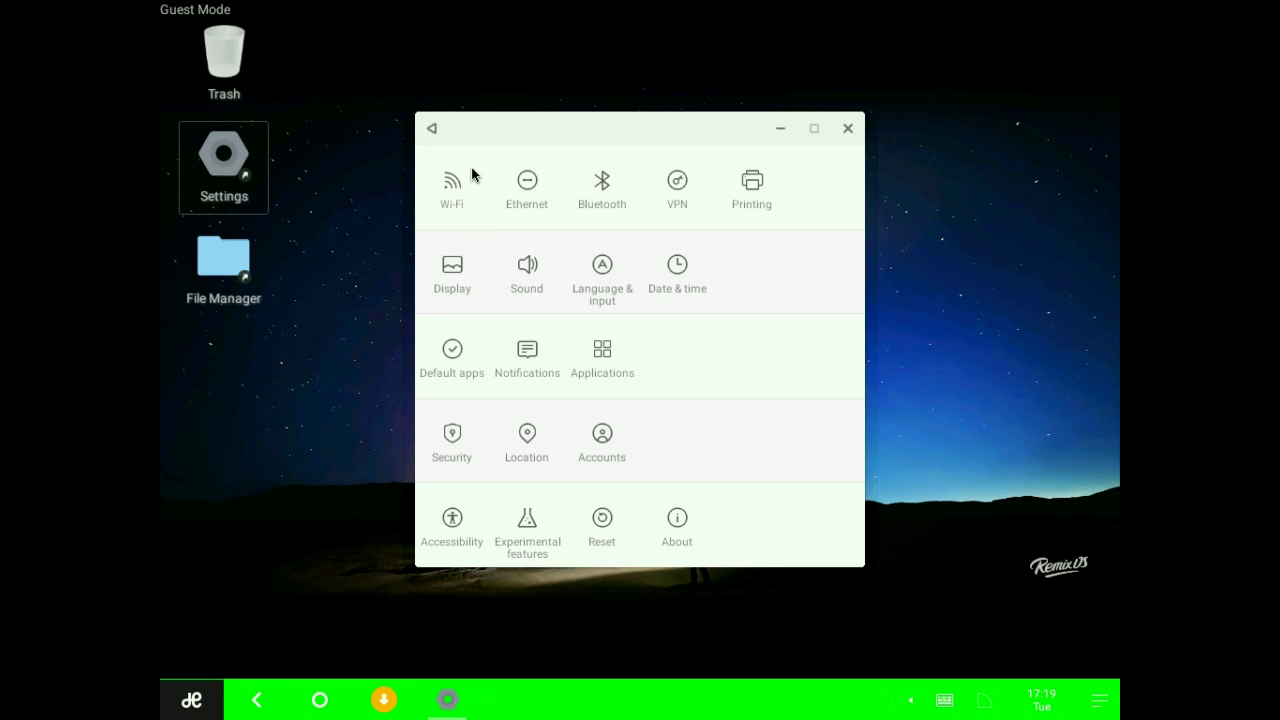
pyautogui.click(604, 437)
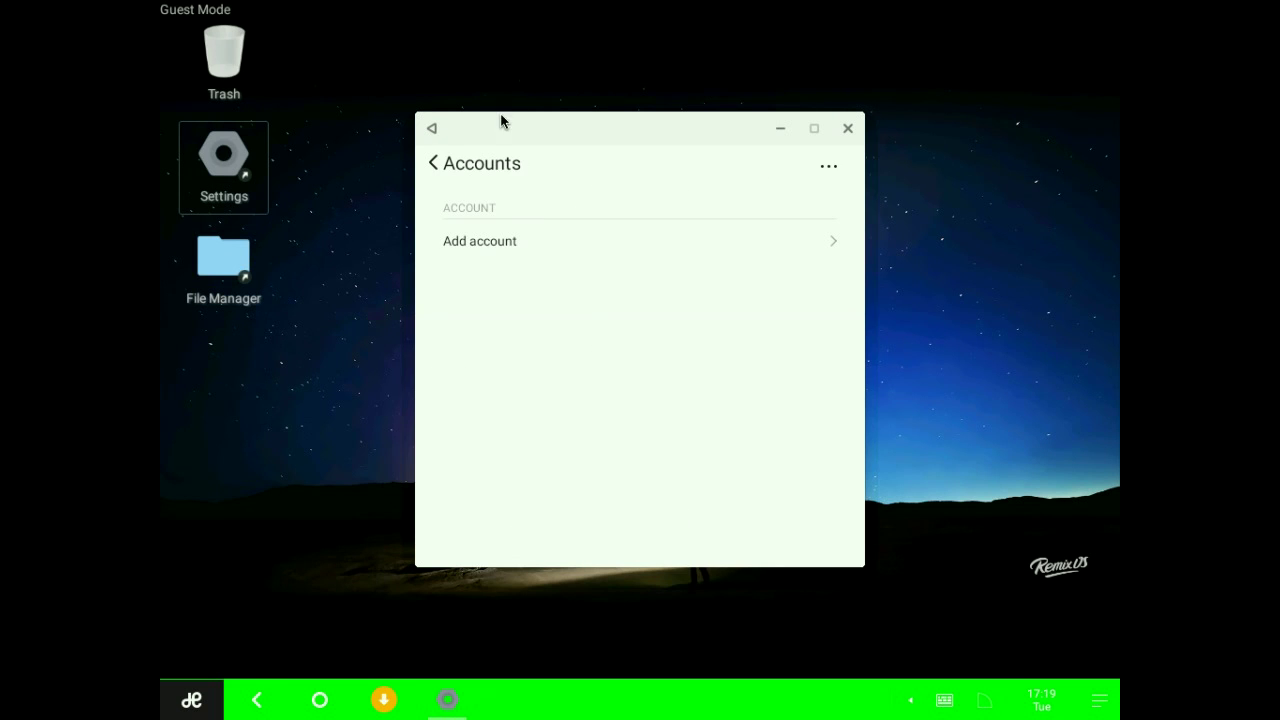
pyautogui.click(486, 165)
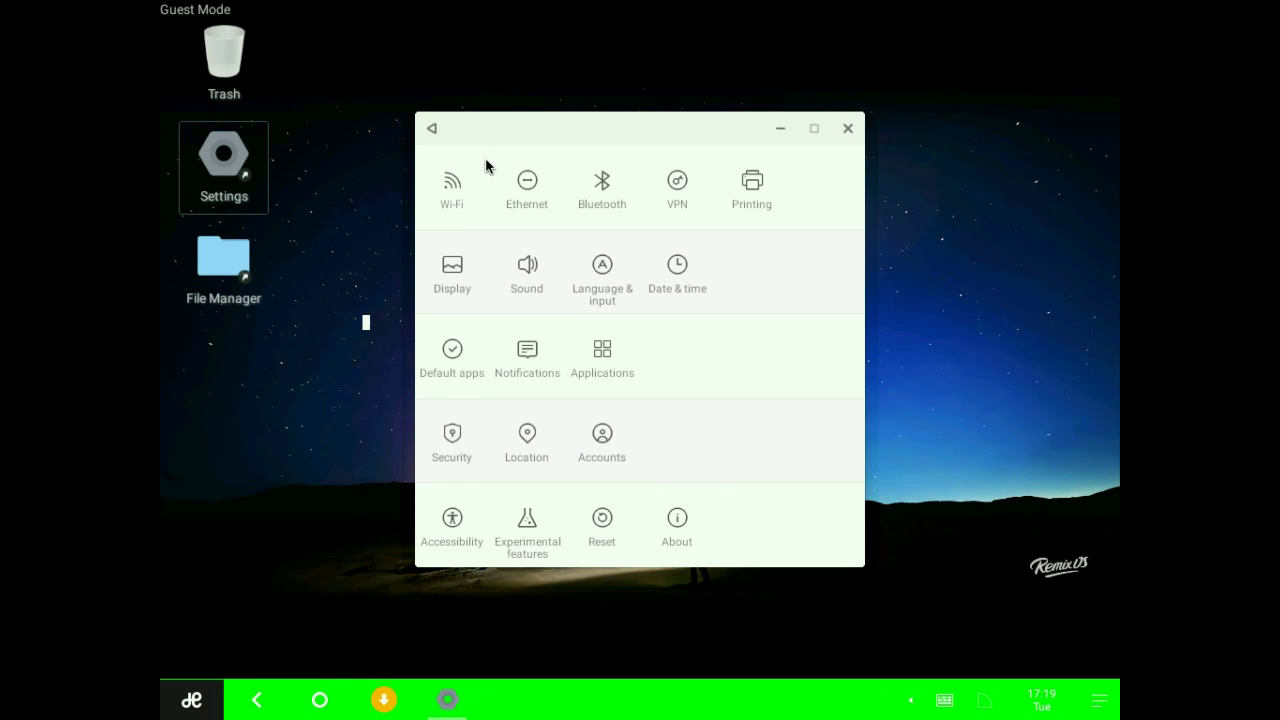
# View the Accessibility settings and the Experimental features page, accepting its warning, and return to the overview after each.
pyautogui.click(452, 546)
pyautogui.scroll(-1, 450, 538)
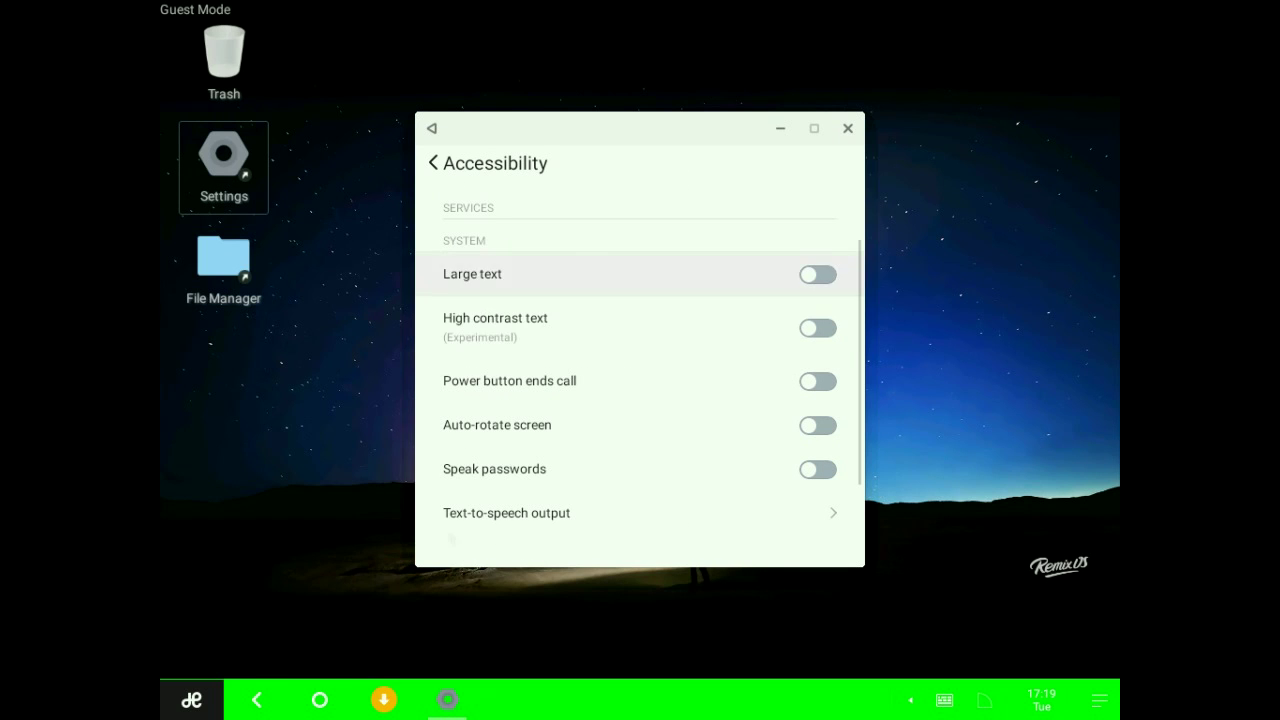
pyautogui.click(477, 167)
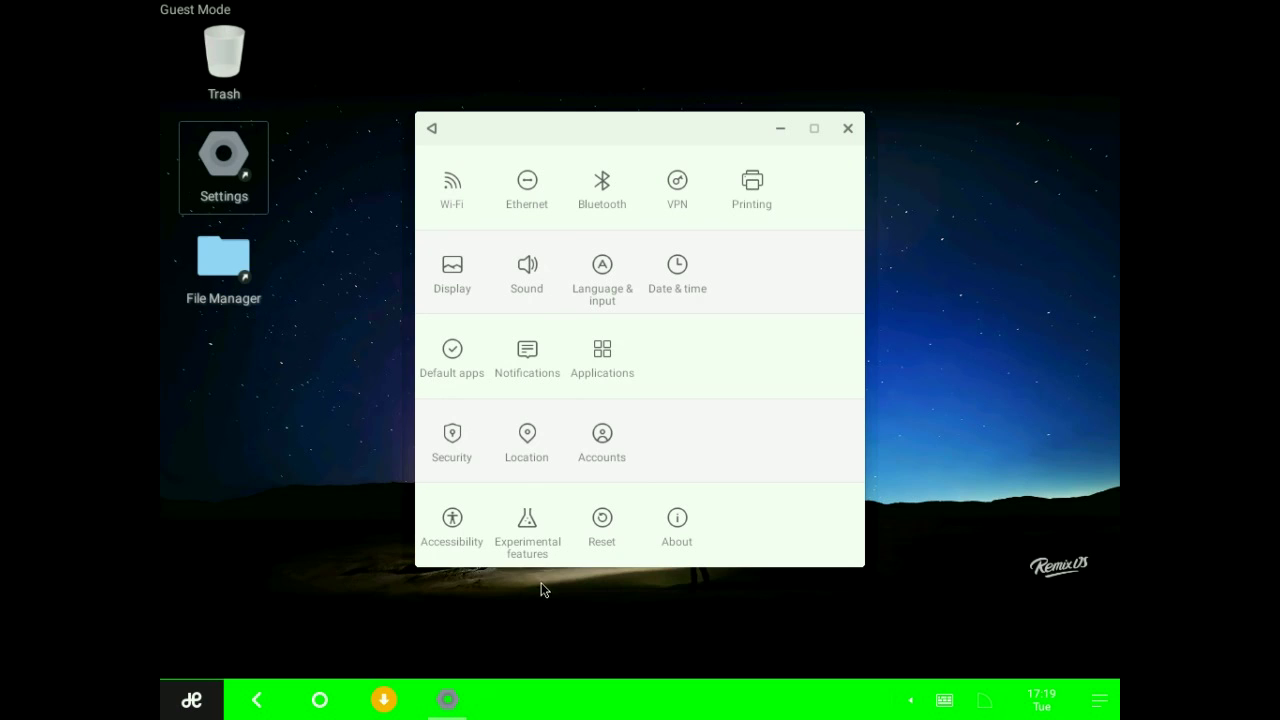
pyautogui.click(528, 545)
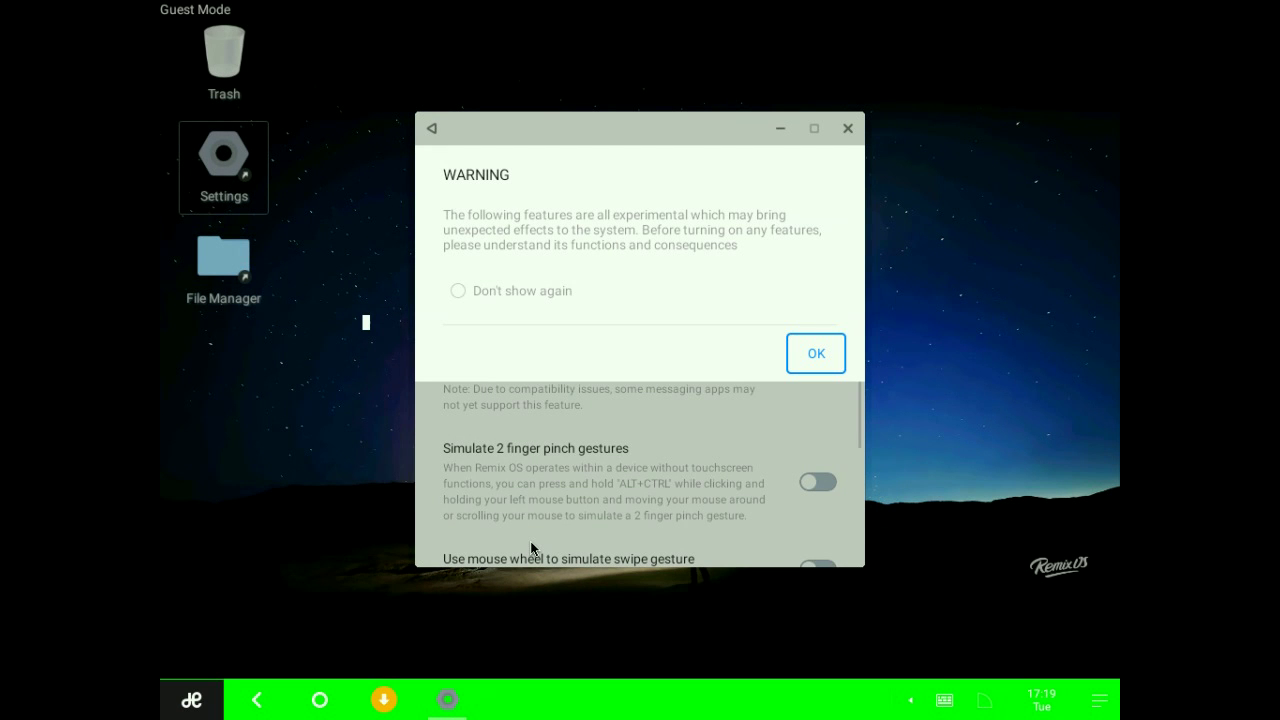
pyautogui.click(808, 355)
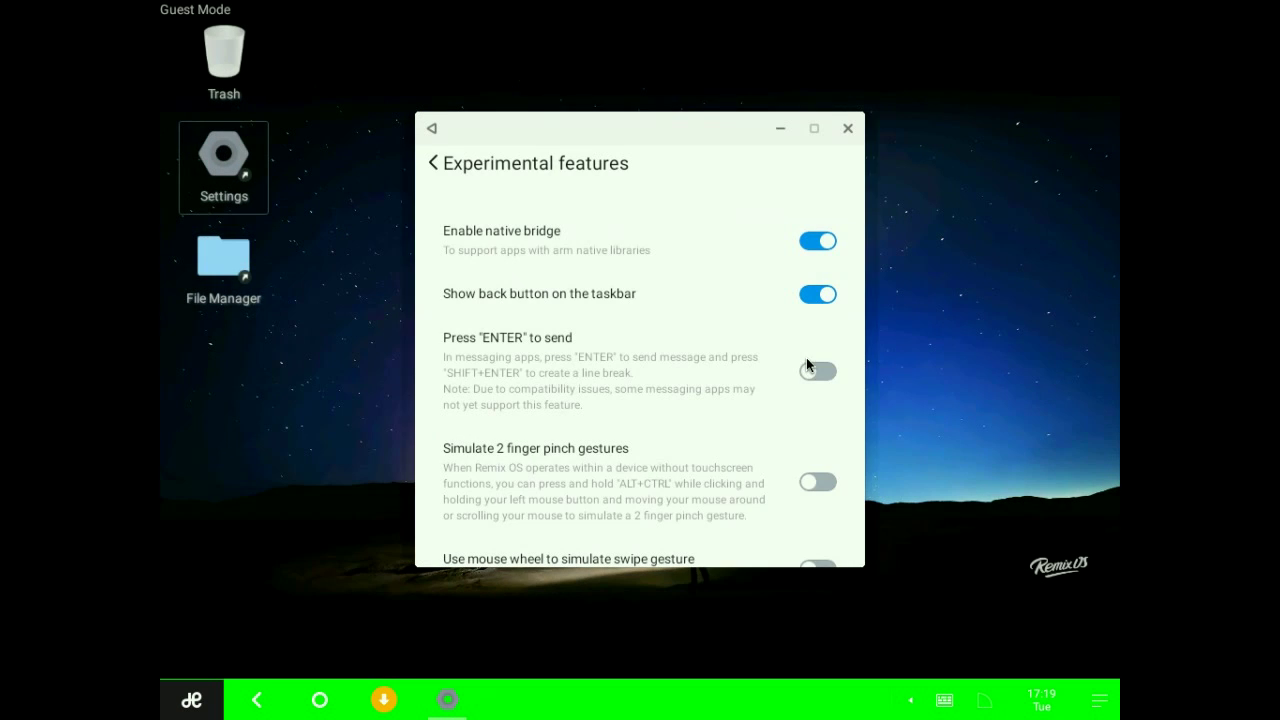
pyautogui.click(434, 164)
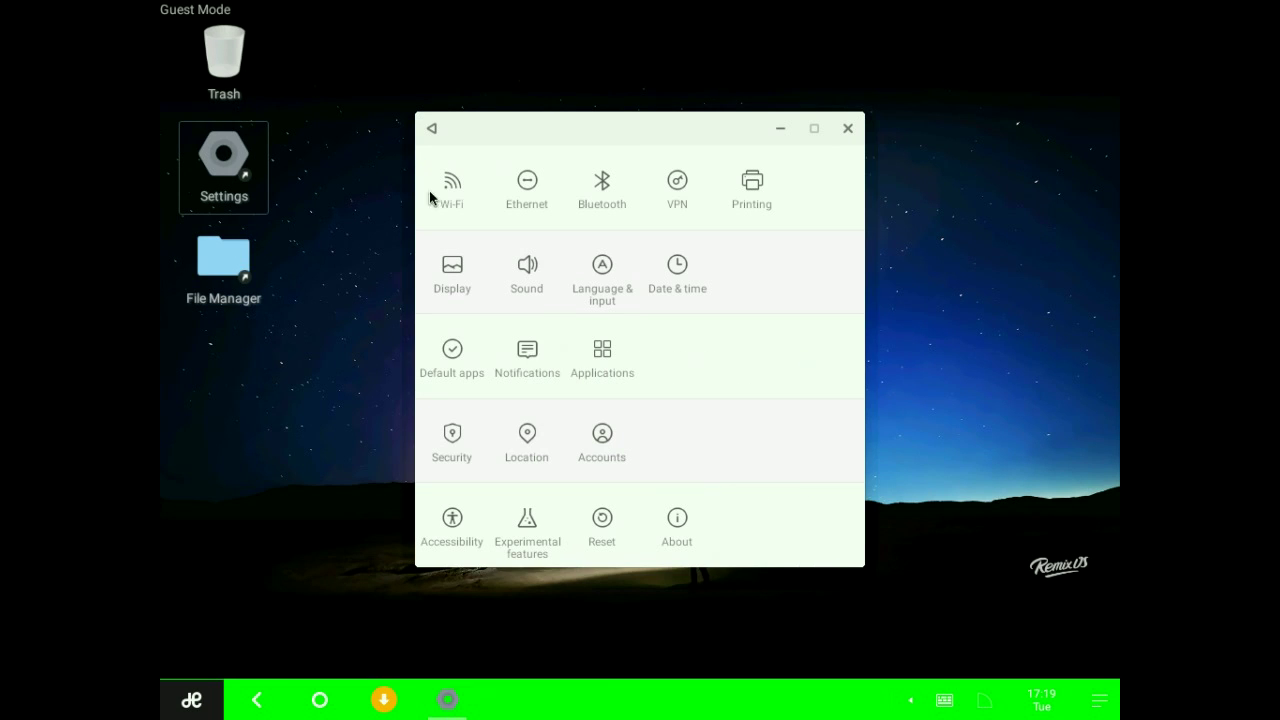
# View the About page with the device and version information, and close the Settings window.
pyautogui.click(680, 527)
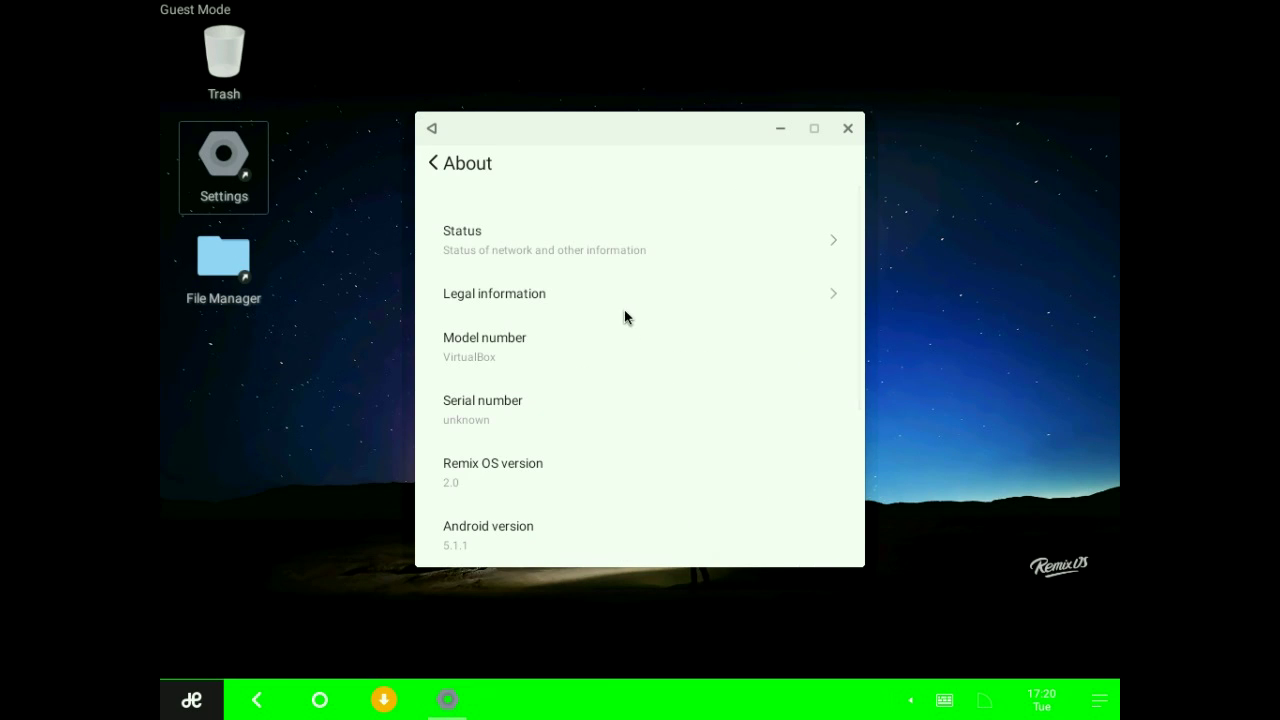
pyautogui.click(474, 166)
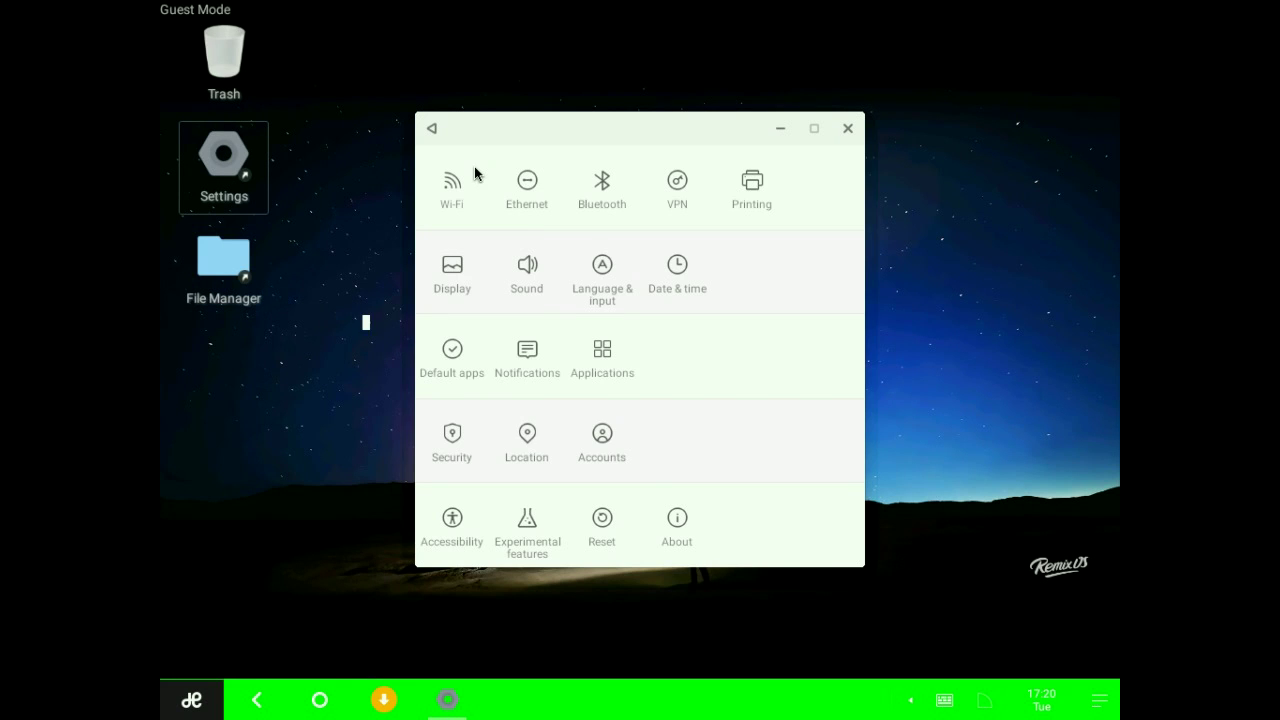
pyautogui.click(847, 129)
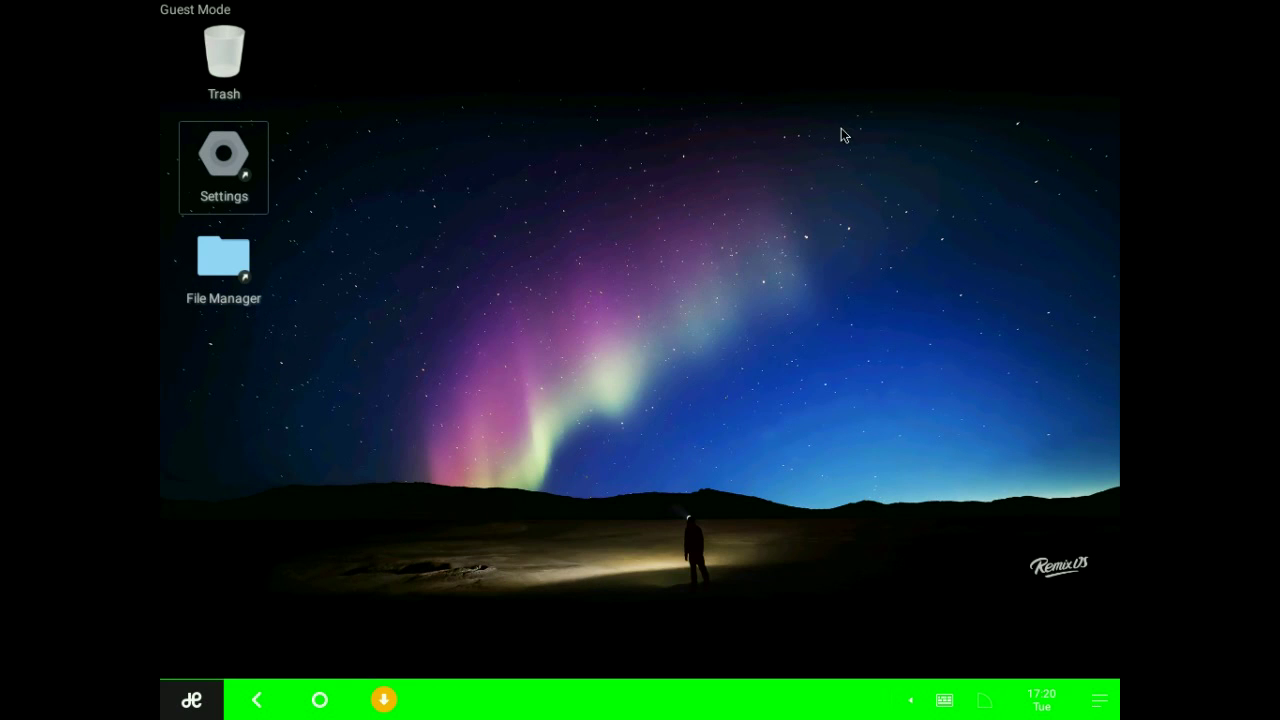
# Open File Manager from the desktop and view the Pictures, Music, Movies, Download and Desktop folders.
pyautogui.doubleClick(224, 291)
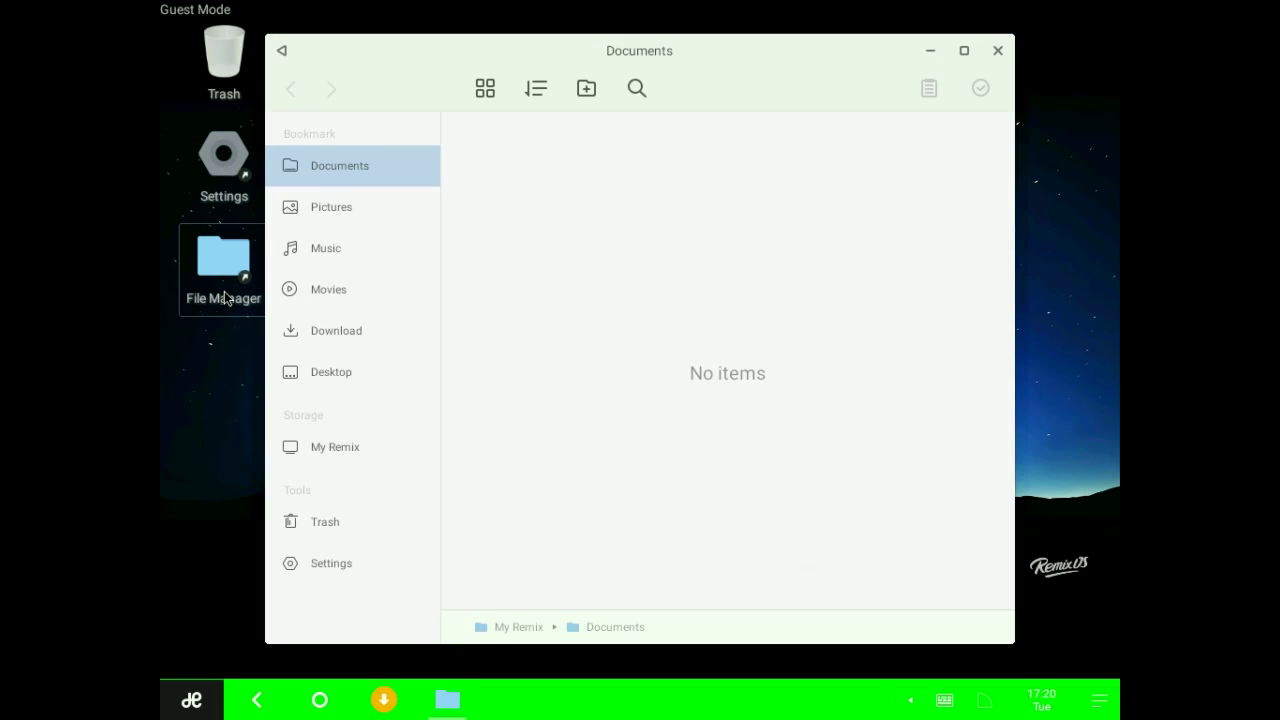
pyautogui.click(344, 222)
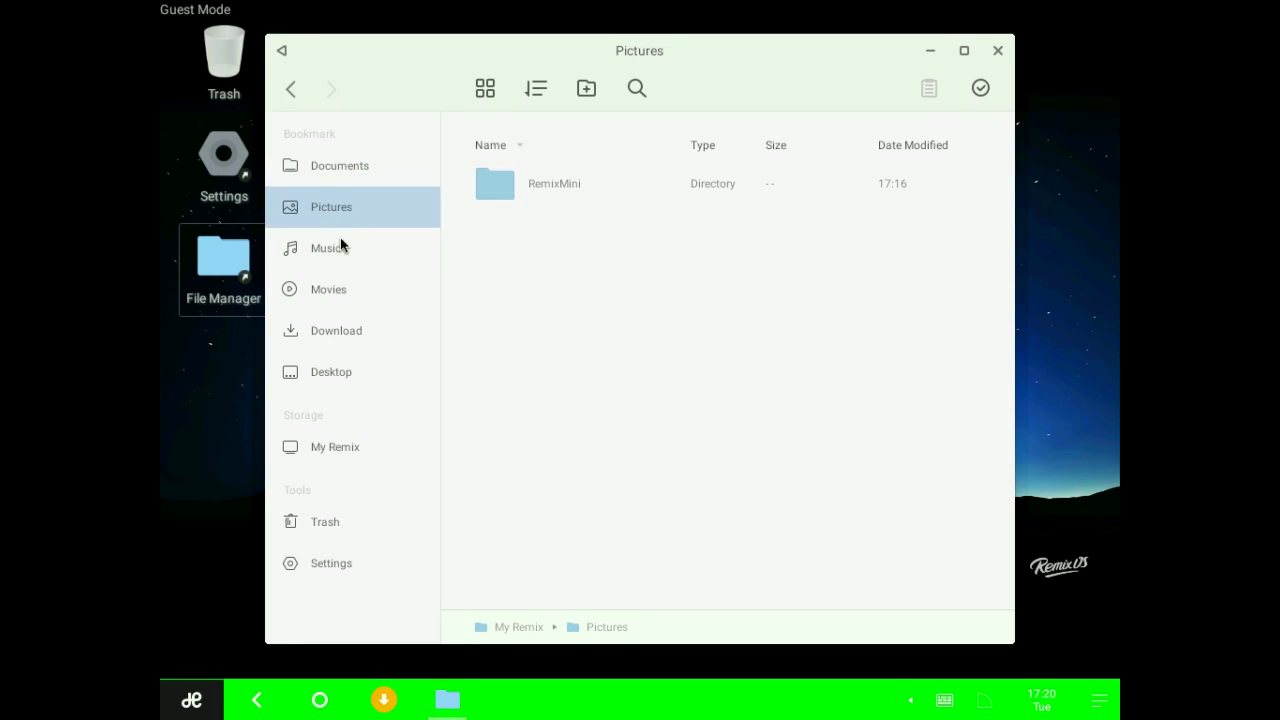
pyautogui.click(331, 264)
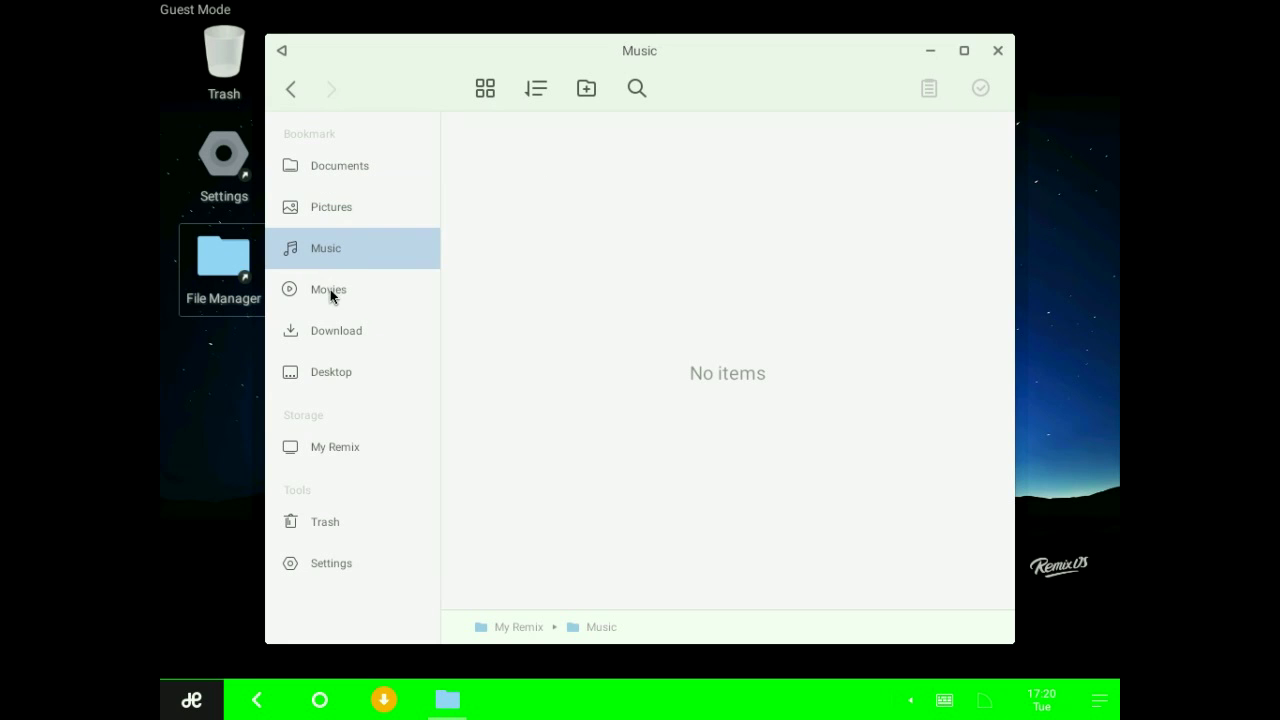
pyautogui.click(330, 289)
pyautogui.click(330, 331)
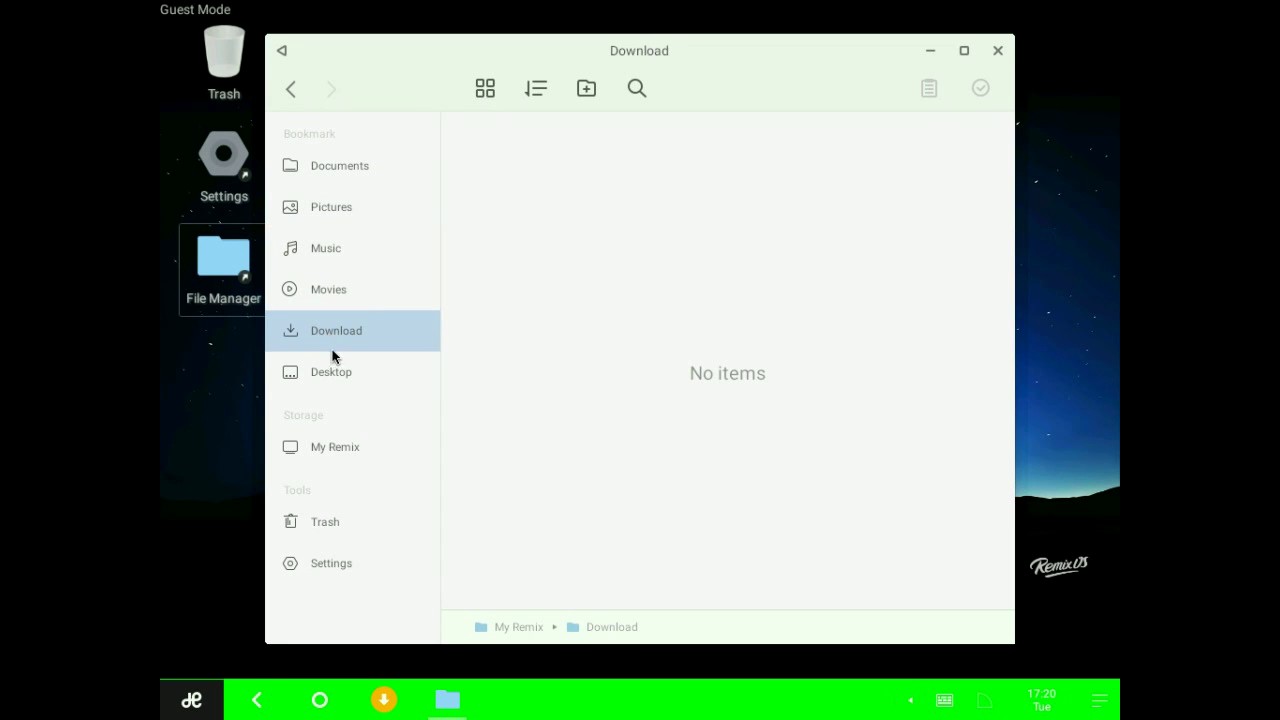
pyautogui.click(332, 376)
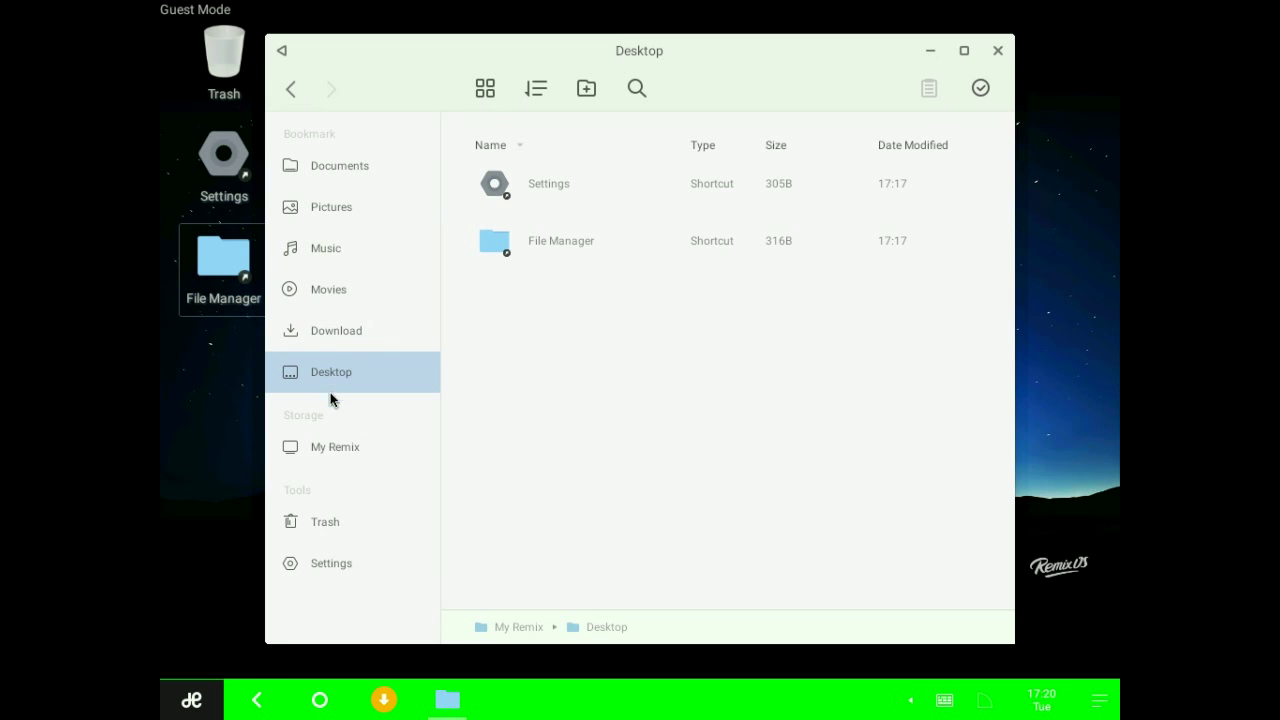
# View the My Remix storage, the Trash and the file manager's own Settings page.
pyautogui.click(333, 450)
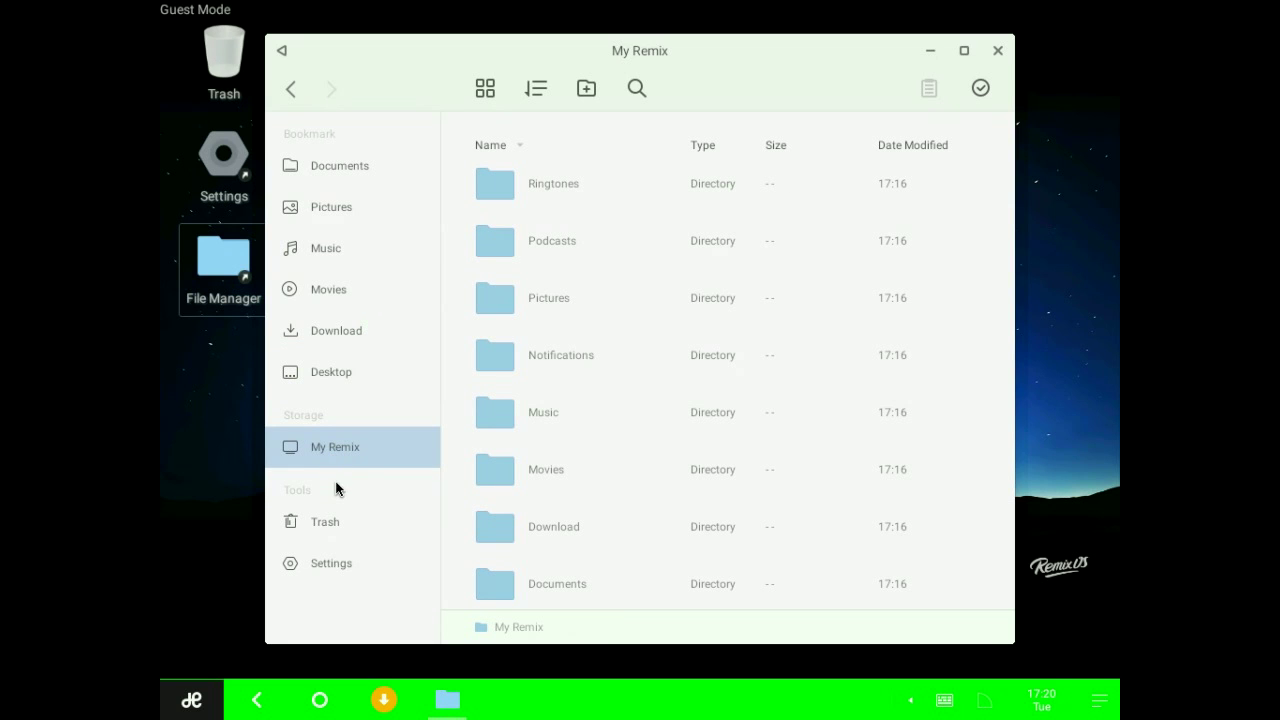
pyautogui.click(329, 530)
pyautogui.click(329, 564)
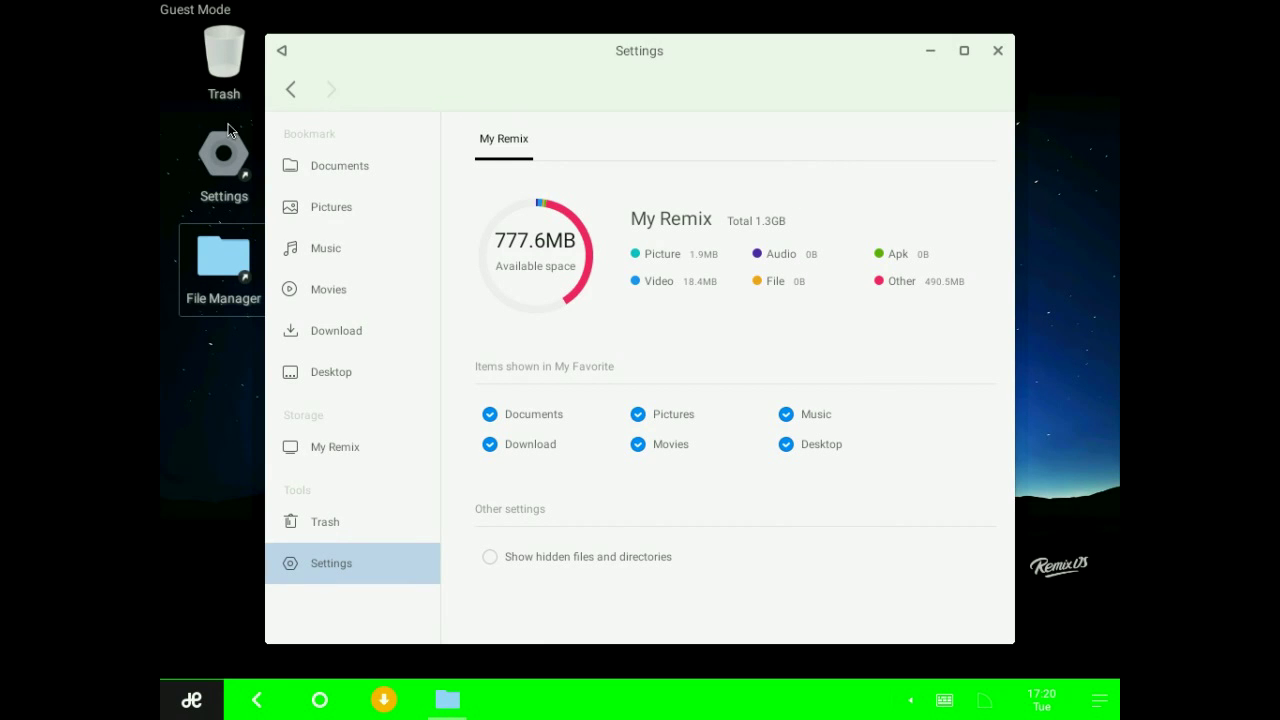
# Switch the file display from list to grid view in Documents and show the My Remix folders as a grid.
pyautogui.click(316, 165)
pyautogui.click(485, 89)
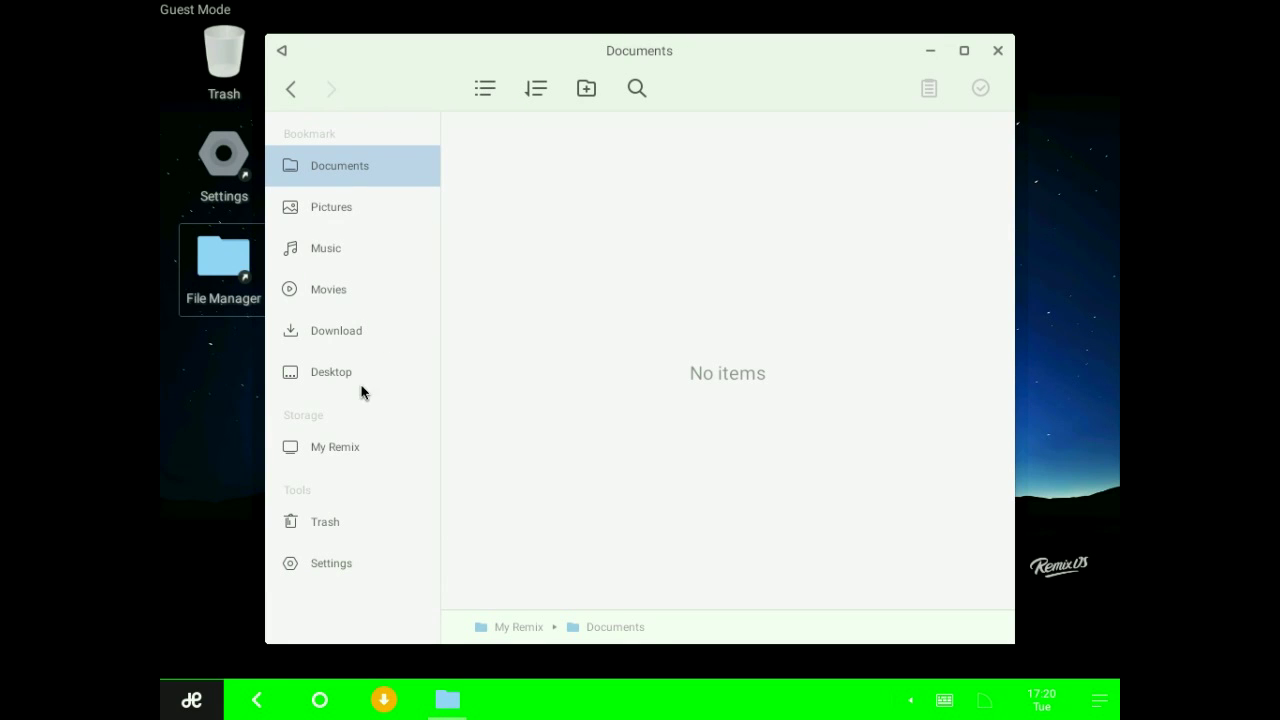
pyautogui.click(350, 447)
pyautogui.click(486, 90)
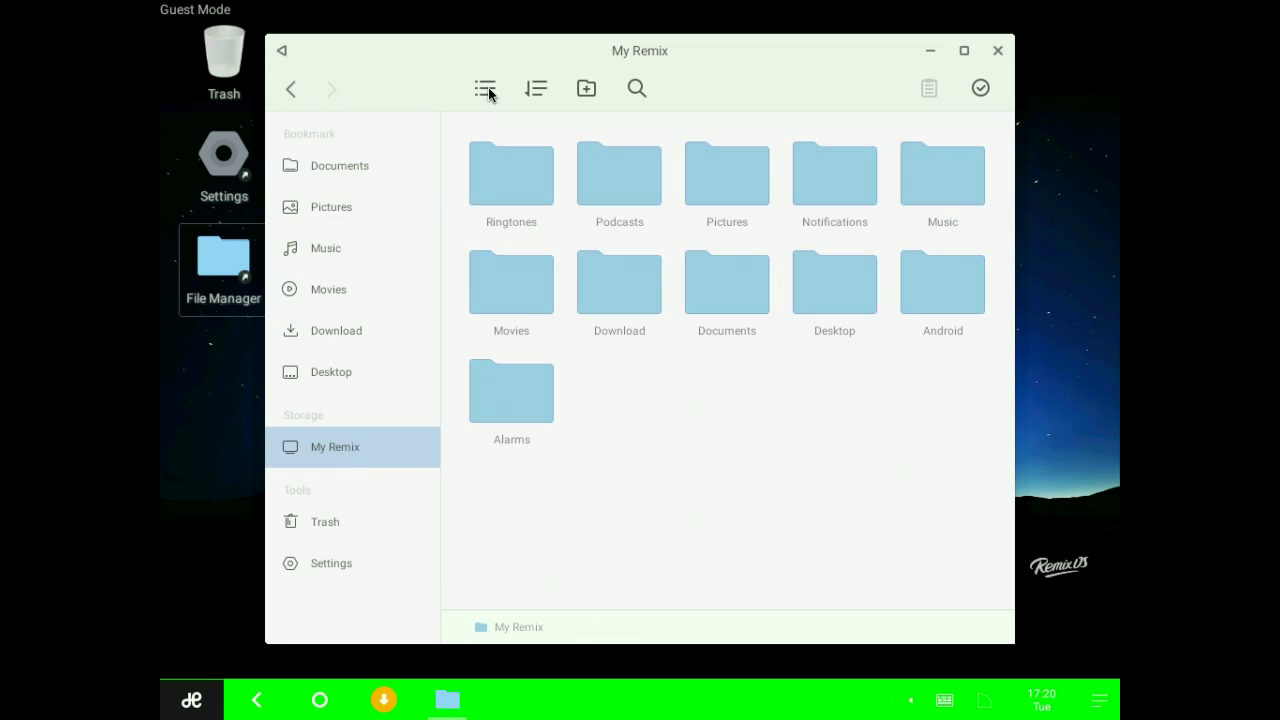
# View the sorting options and the Create folder dialog for My Remix, dismissing both without making changes.
pyautogui.click(537, 88)
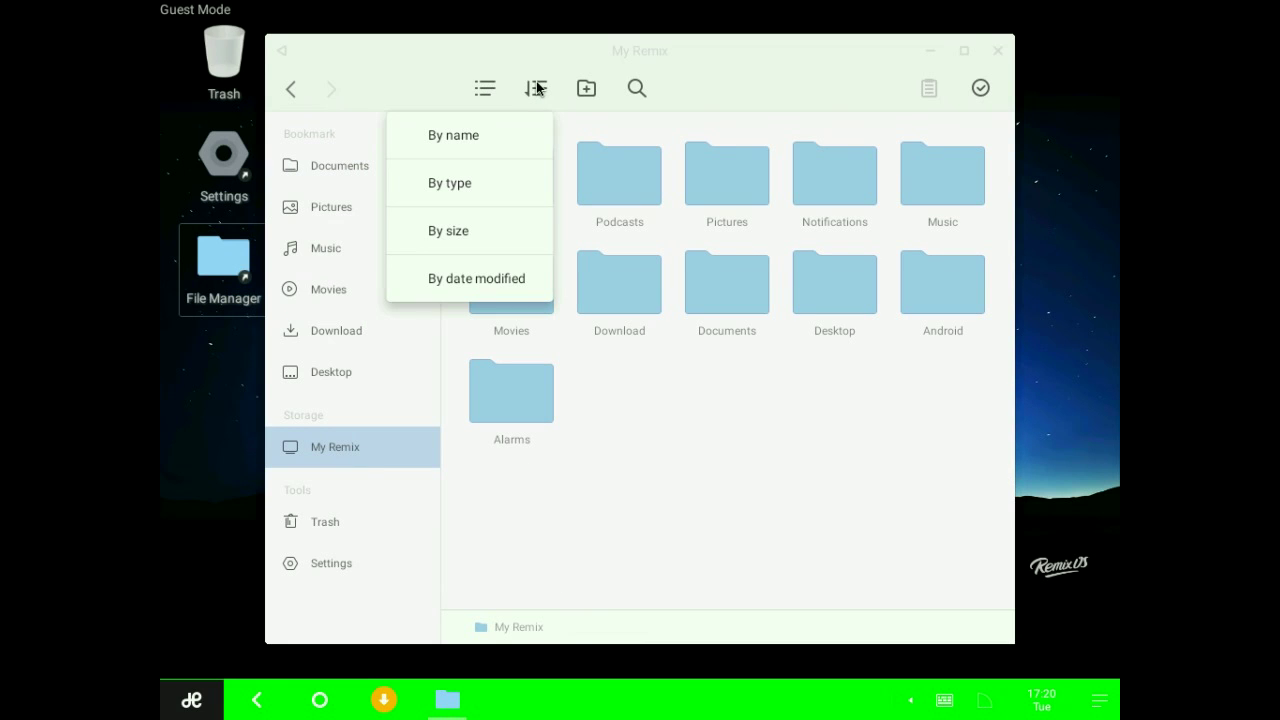
pyautogui.click(534, 88)
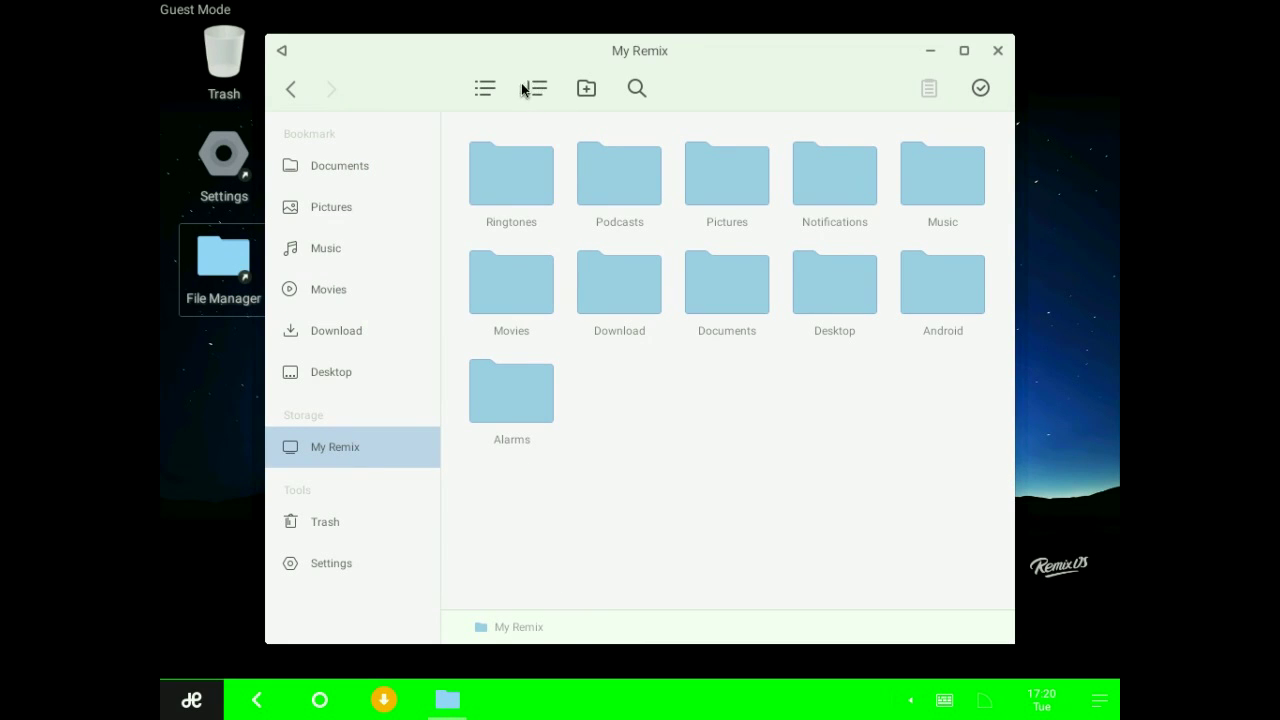
pyautogui.click(587, 88)
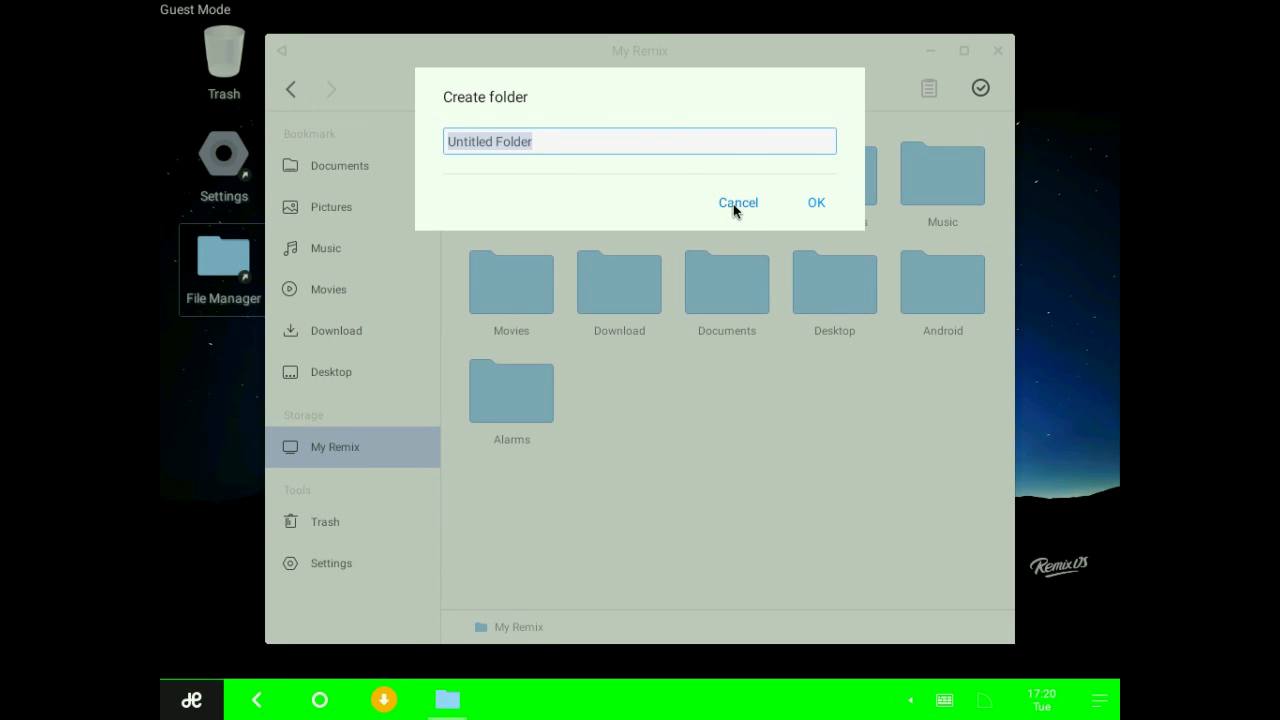
pyautogui.click(743, 201)
# Open the file search field, view the actions offered in selection mode, and leave selection mode.
pyautogui.click(640, 89)
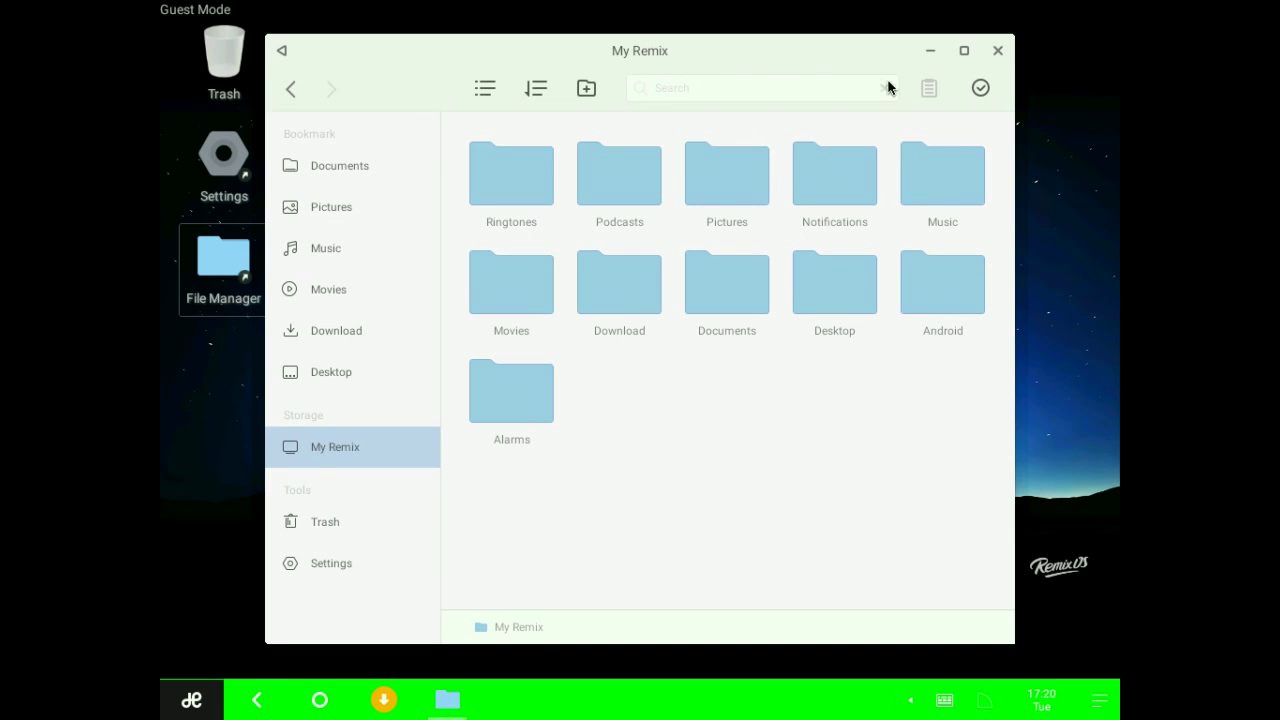
pyautogui.click(980, 88)
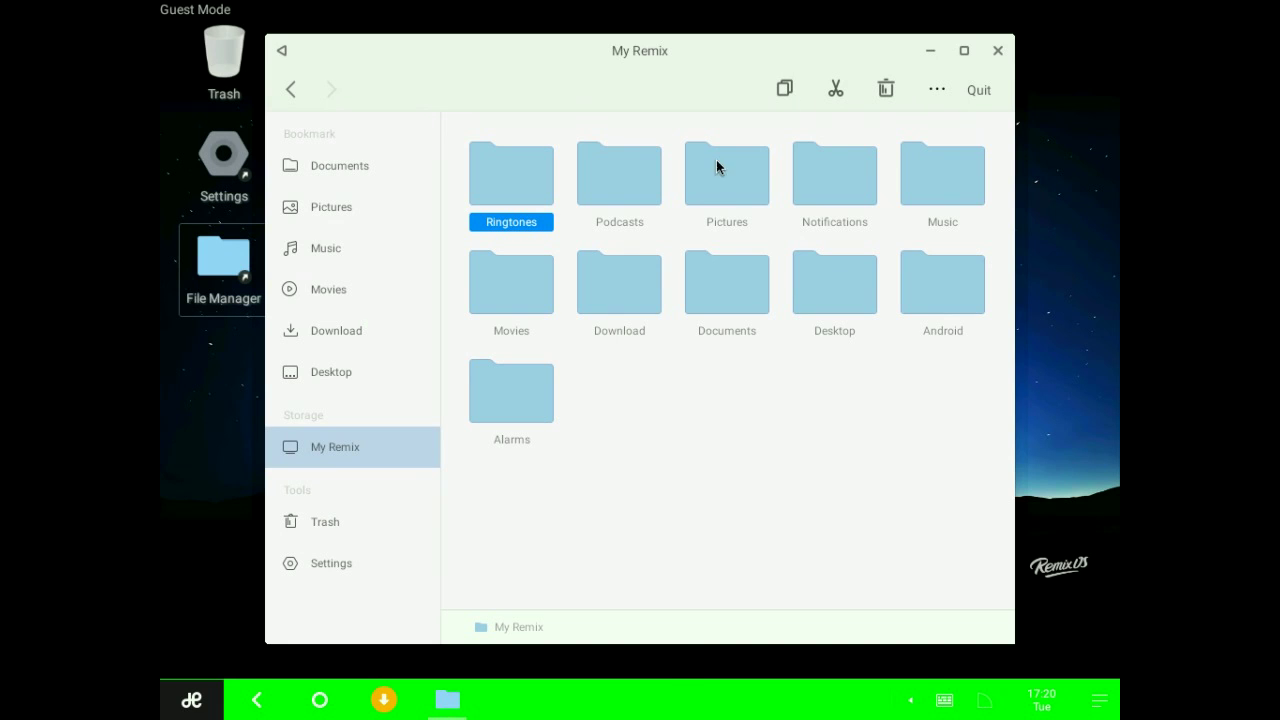
pyautogui.click(690, 504)
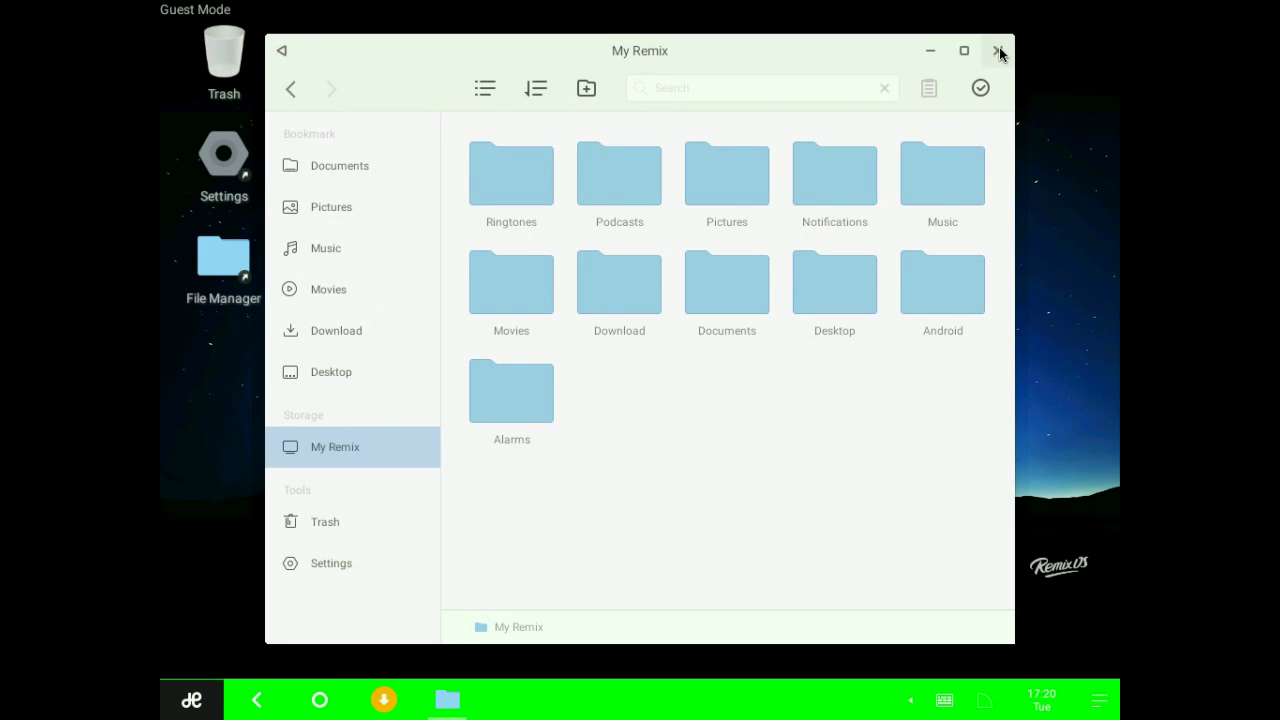
# View the context options of the Notifications folder and of the empty area in My Remix, dismissing both.
pyautogui.rightClick(852, 168)
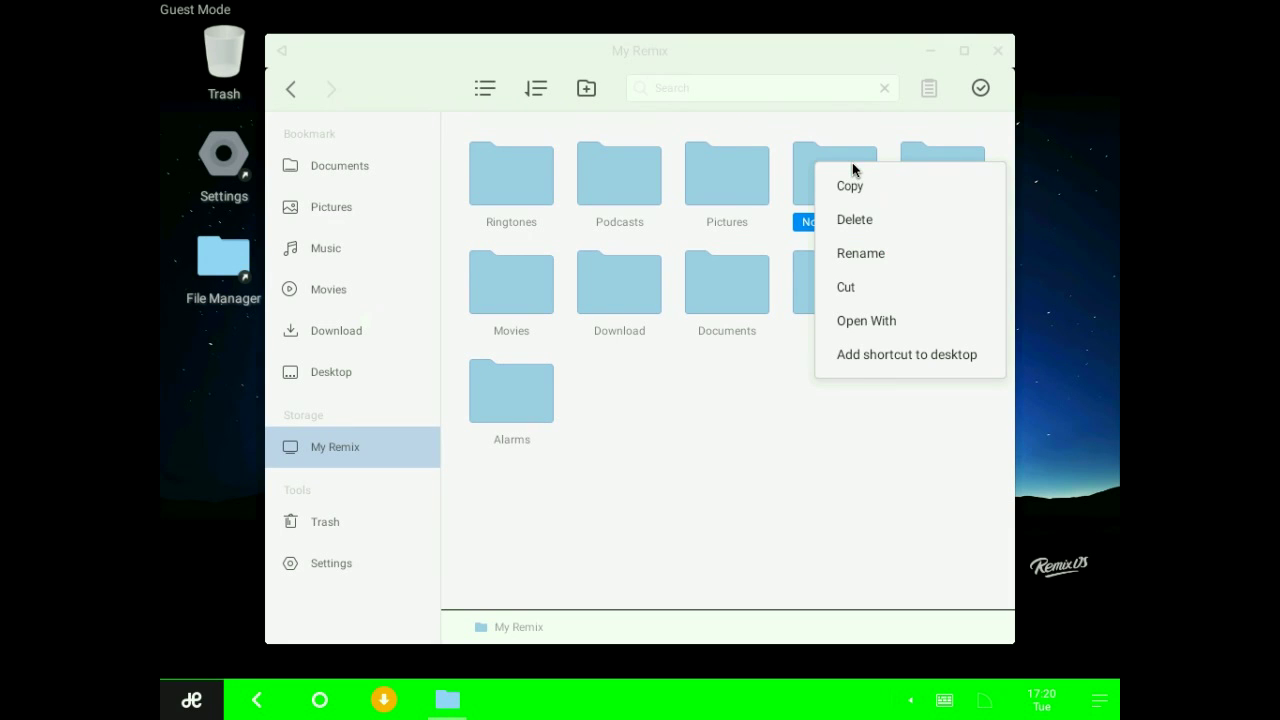
pyautogui.click(672, 420)
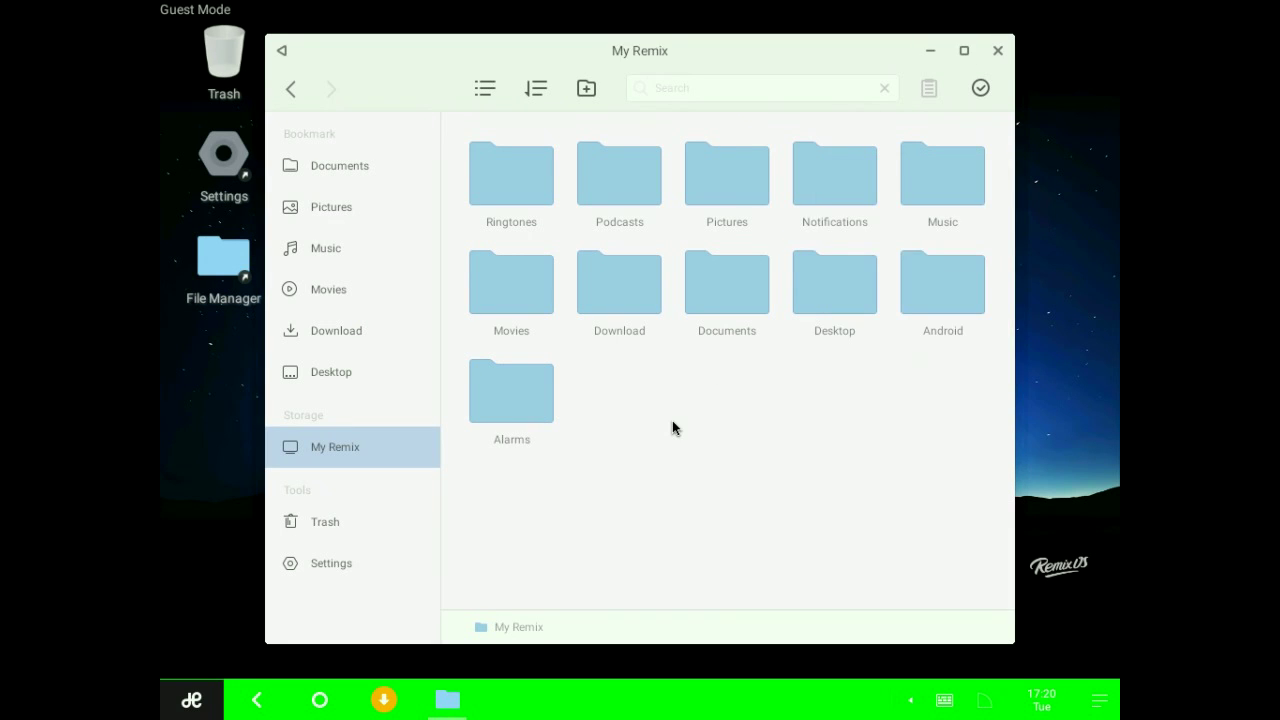
pyautogui.rightClick(672, 420)
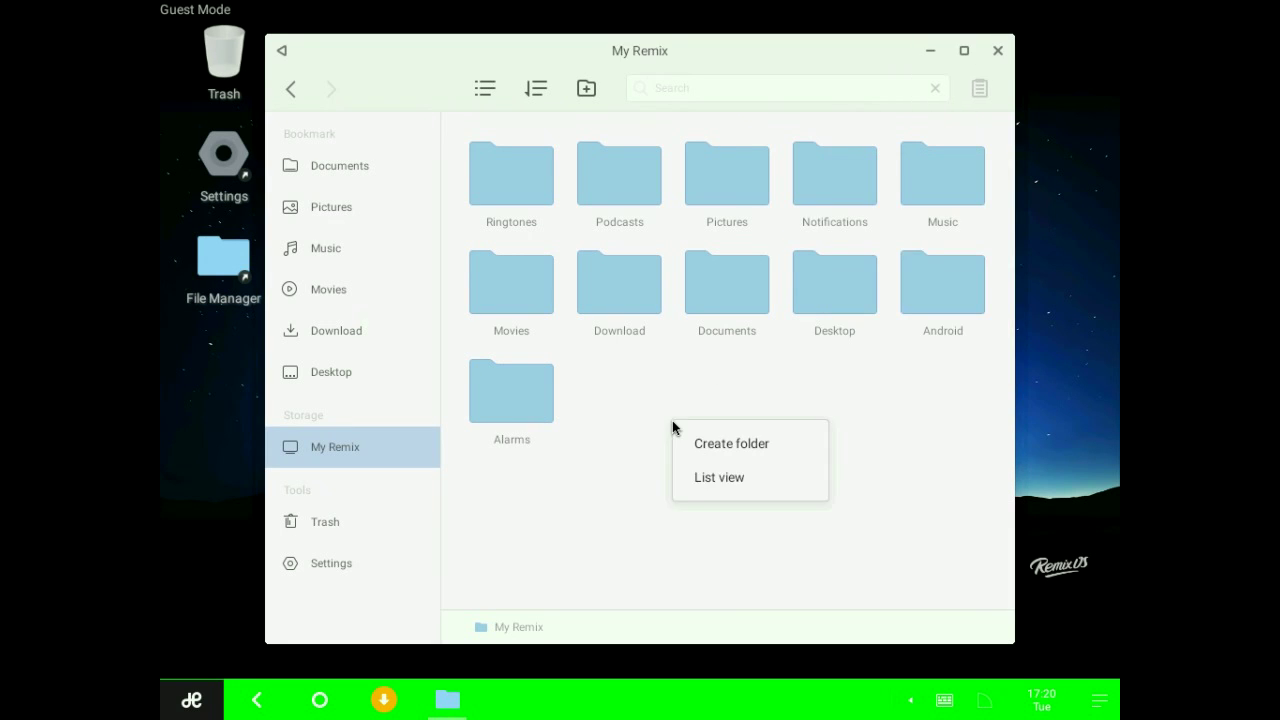
pyautogui.click(610, 451)
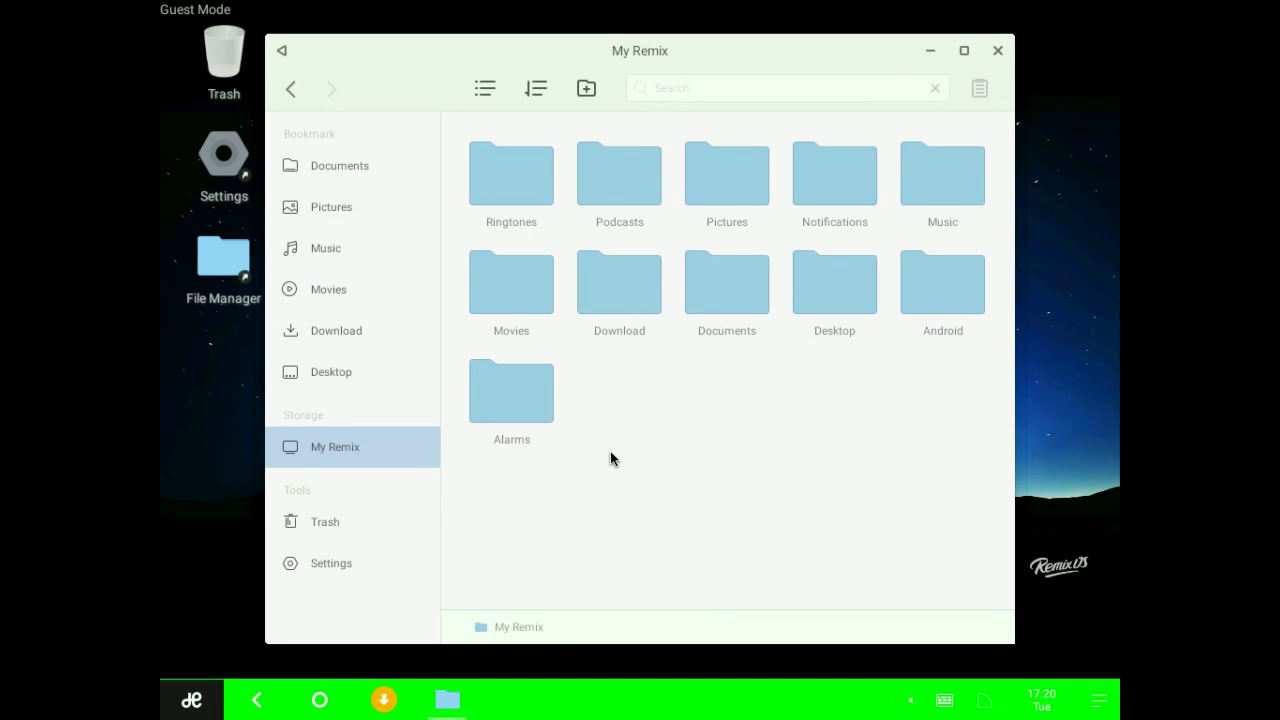
# Close the File Manager and view the context options of the empty desktop area, dismissing them without choosing any.
pyautogui.click(998, 51)
pyautogui.rightClick(348, 204)
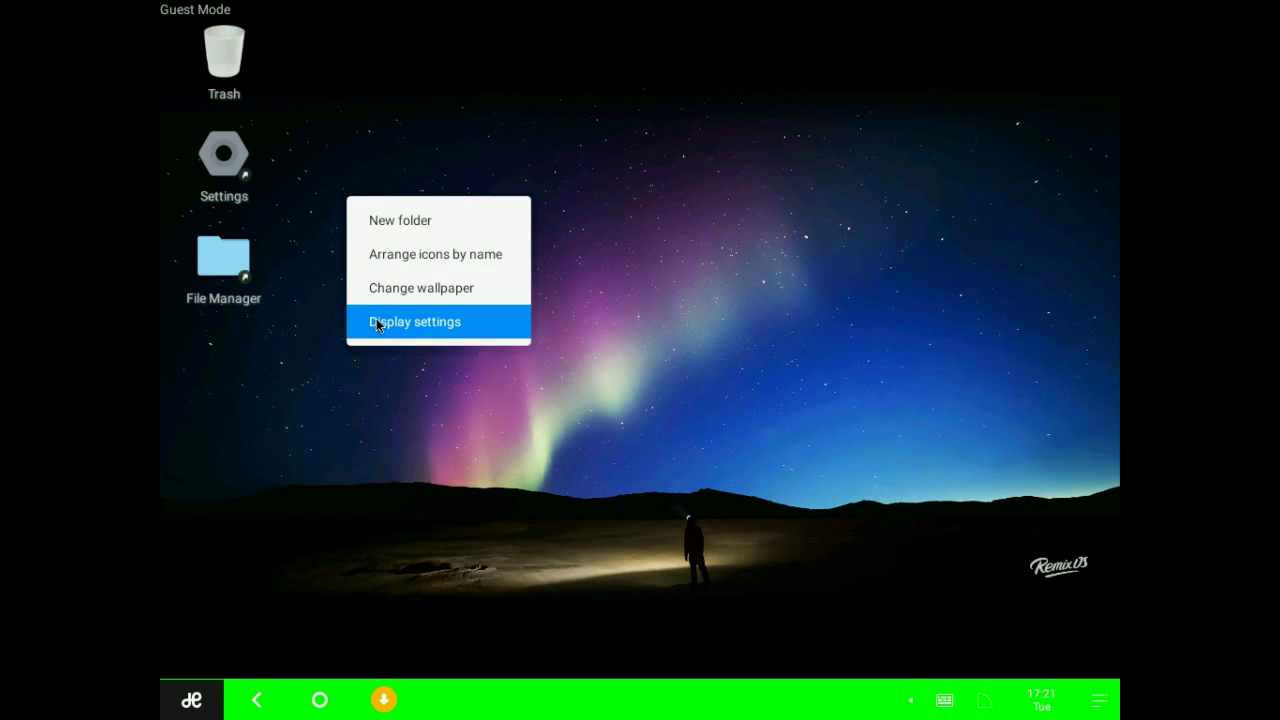
pyautogui.click(352, 358)
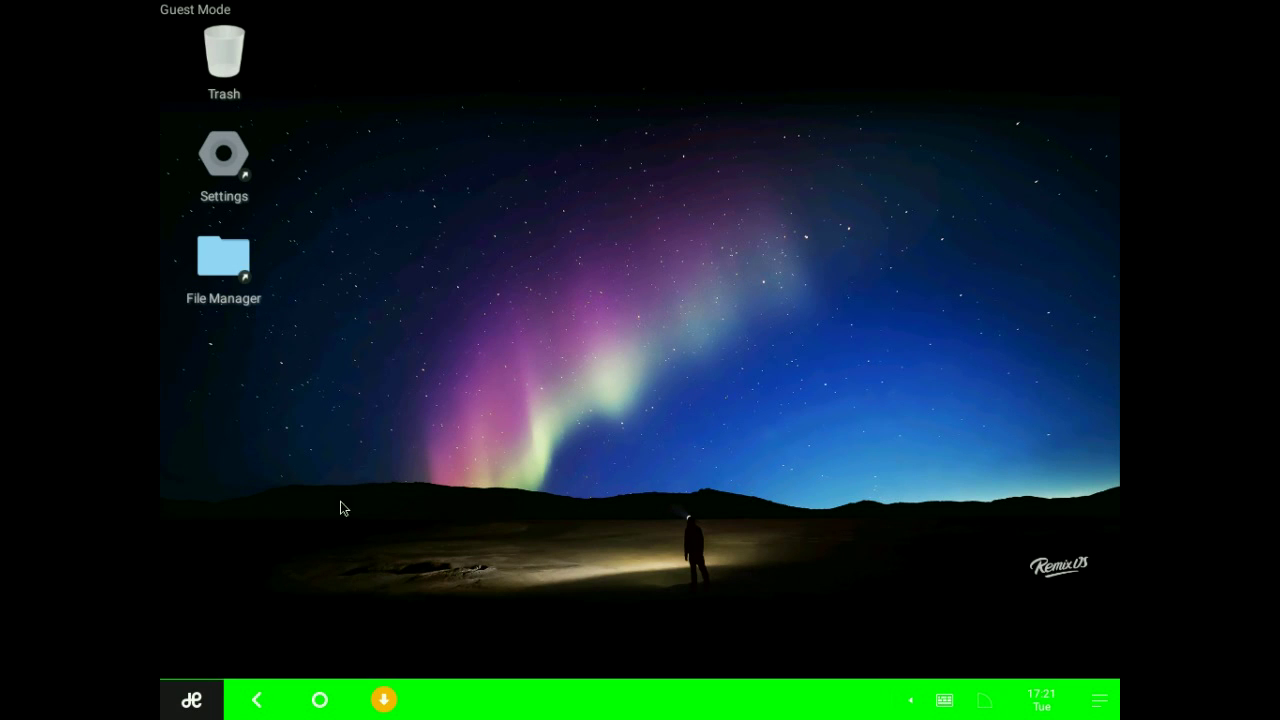
# Show and hide the Downloads window, and open the Calculator app for a quick look and close it.
pyautogui.click(383, 700)
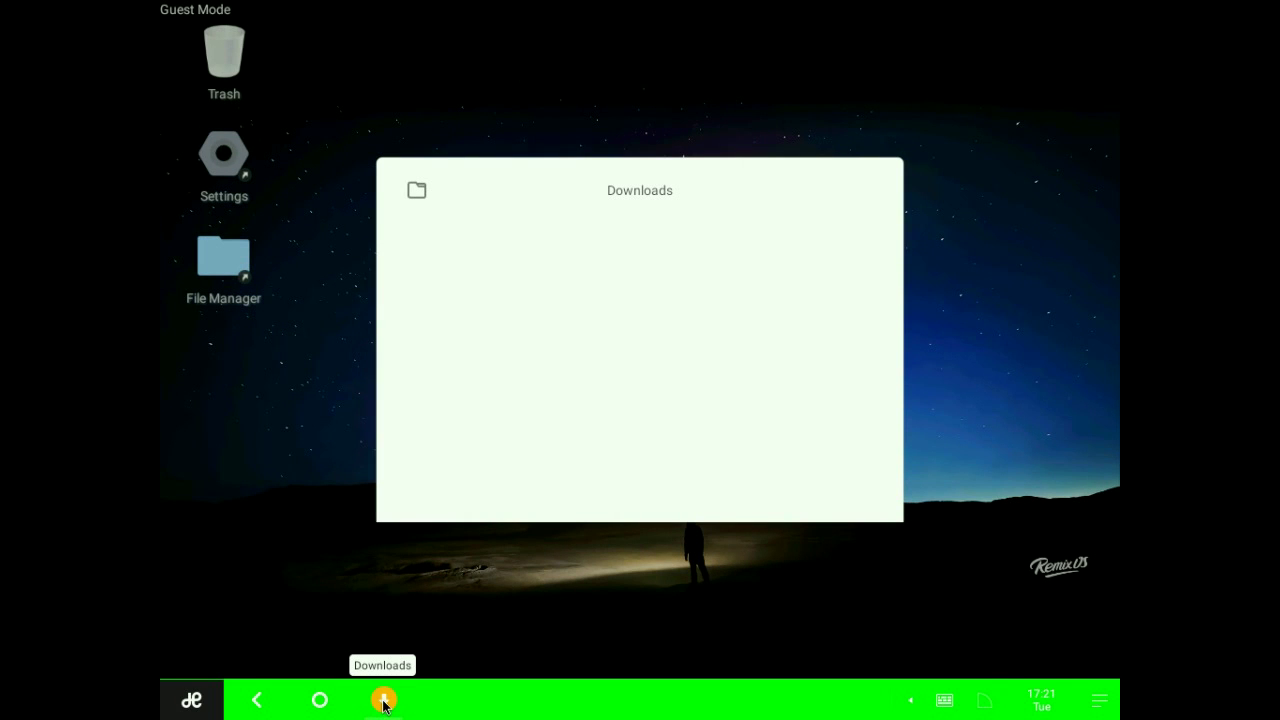
pyautogui.click(383, 700)
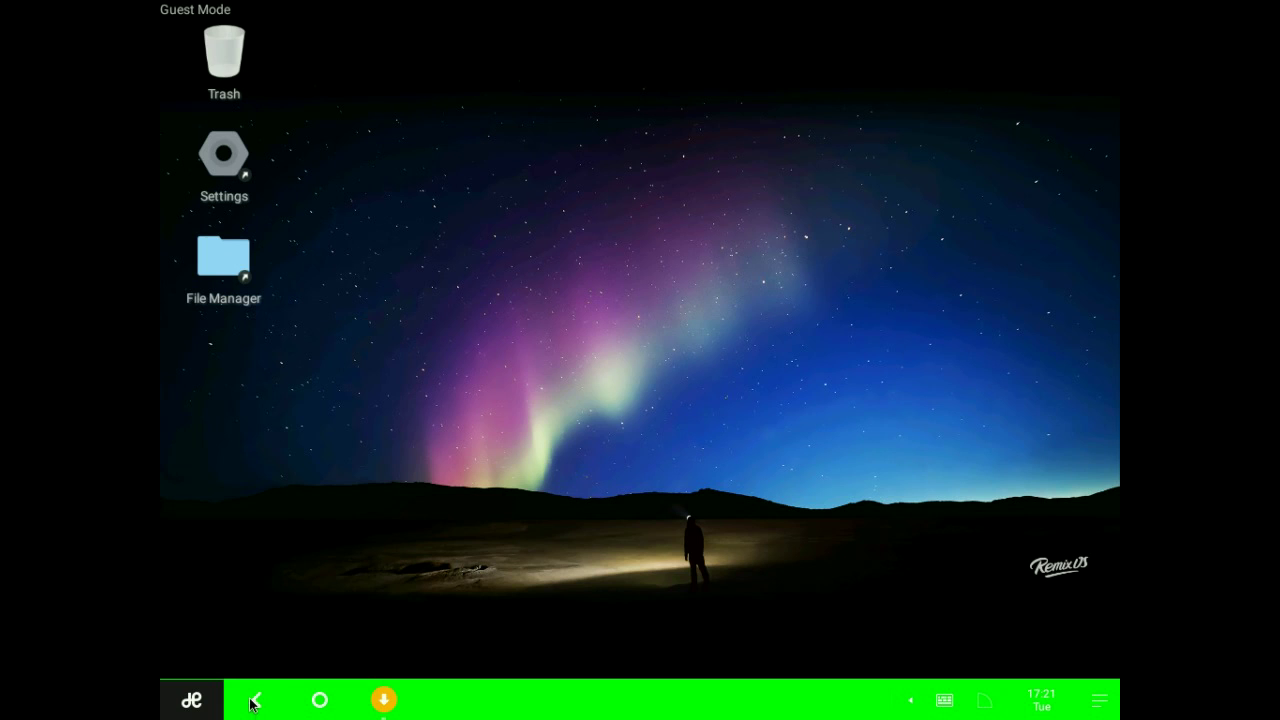
pyautogui.click(193, 702)
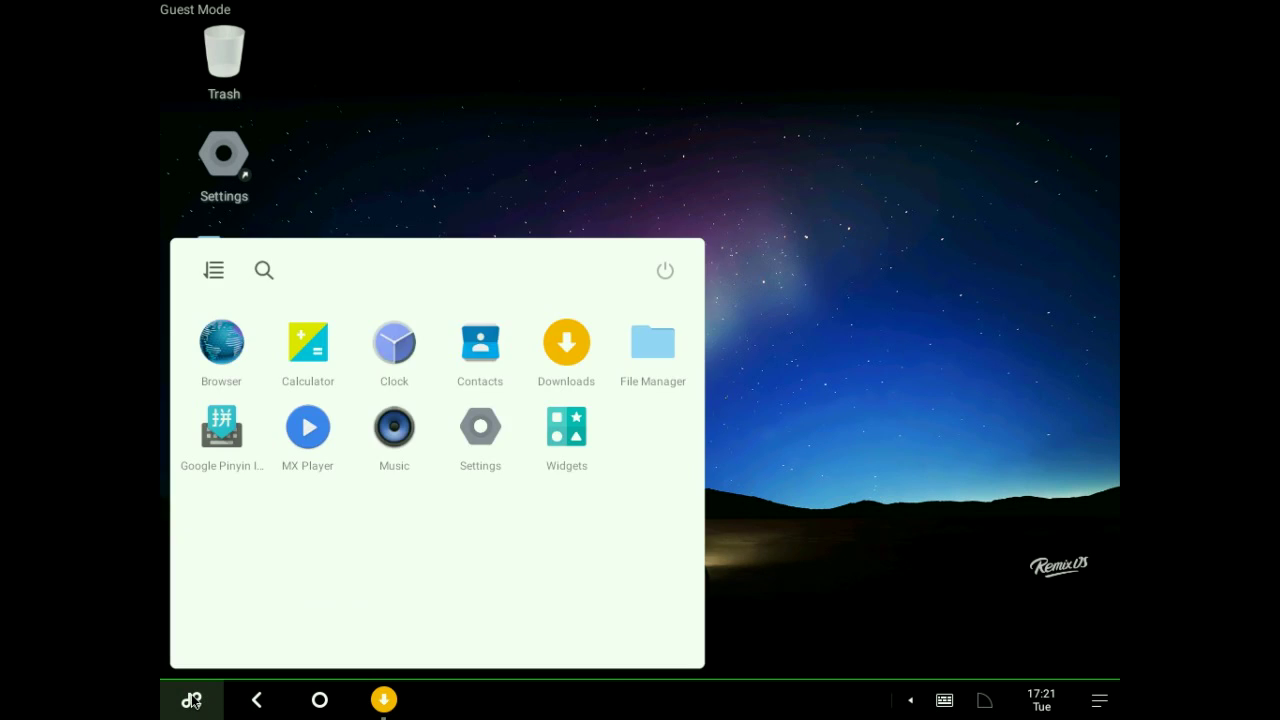
pyautogui.click(305, 352)
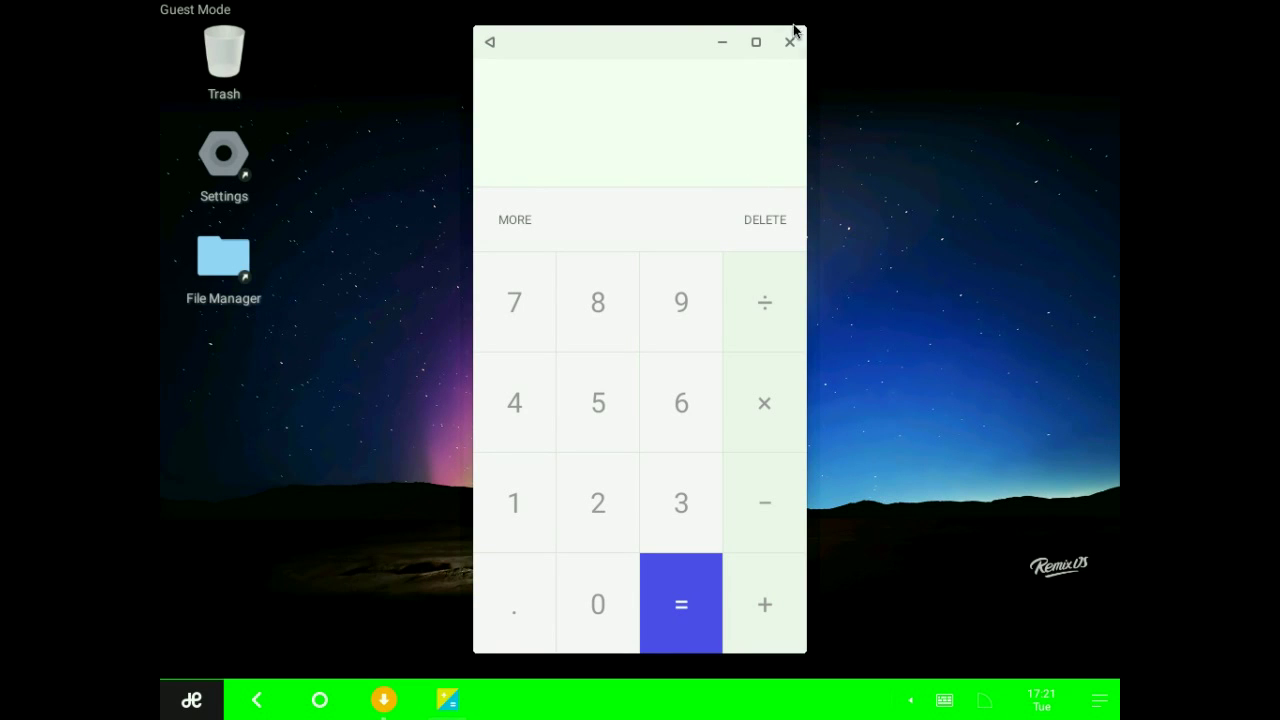
pyautogui.click(791, 45)
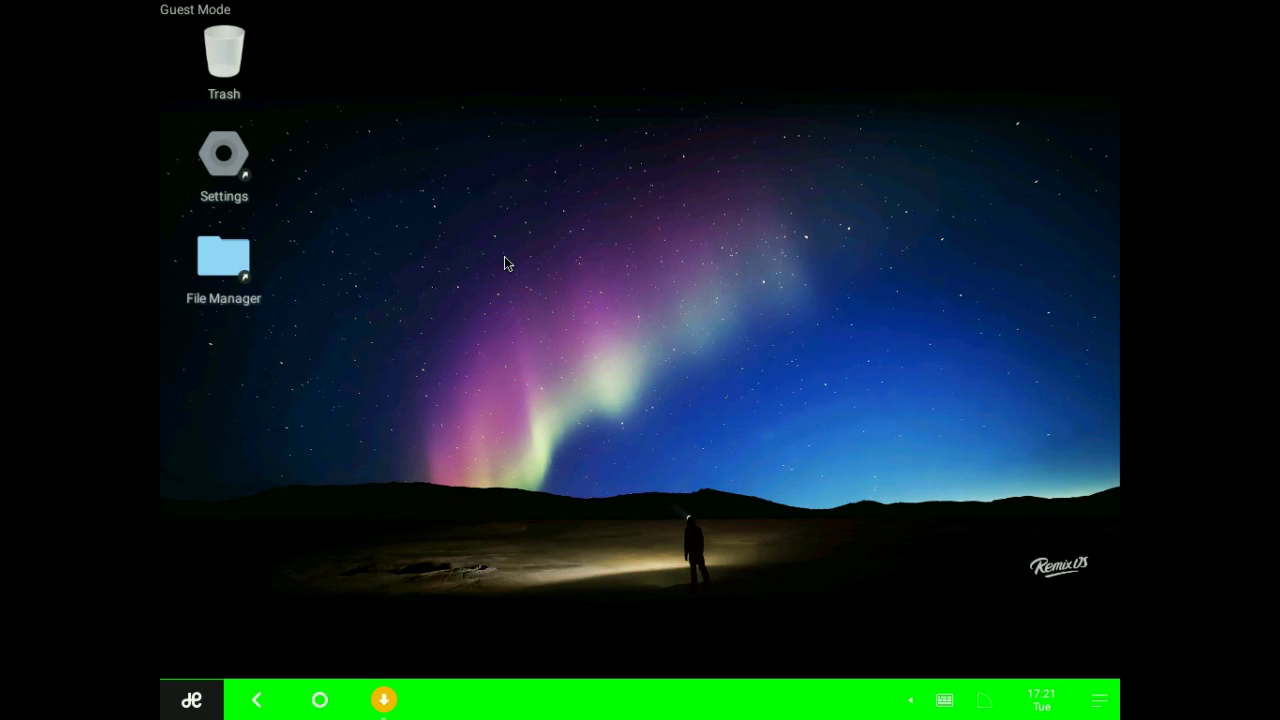
# Open the Browser maximized and view the Google page's settings options and the browser's own options, leaving everything unchanged.
pyautogui.click(191, 699)
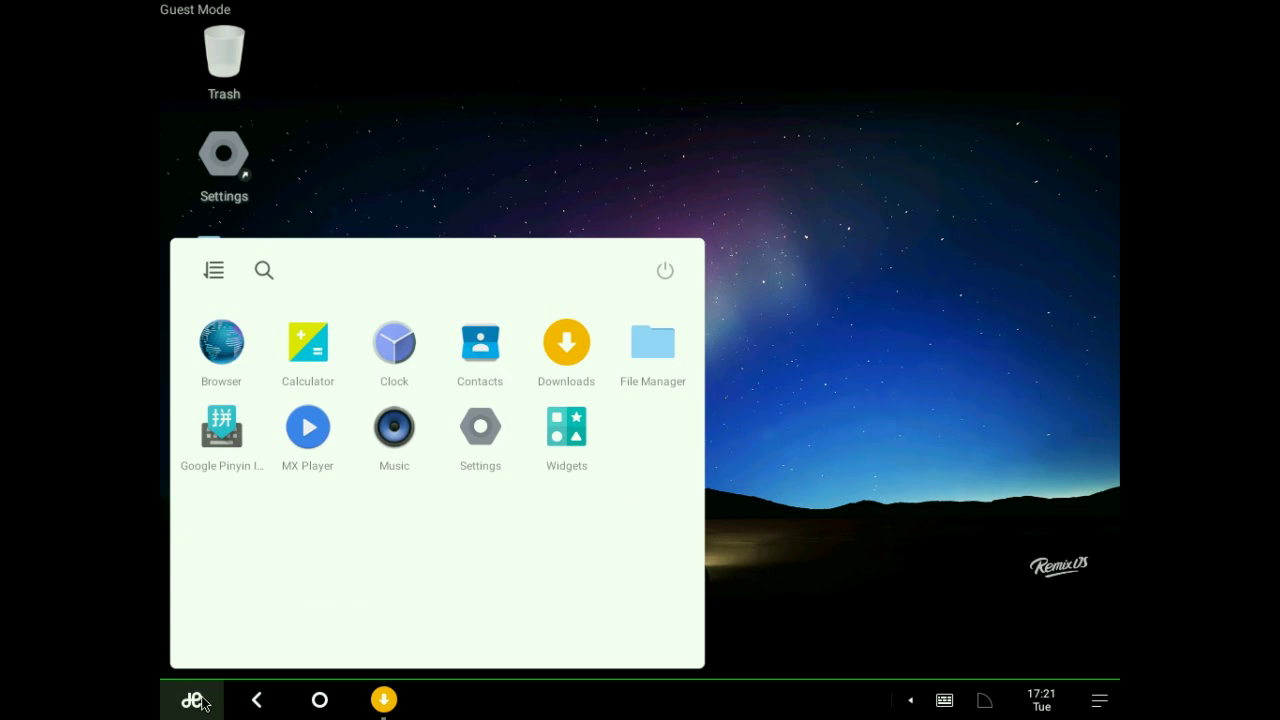
pyautogui.click(228, 346)
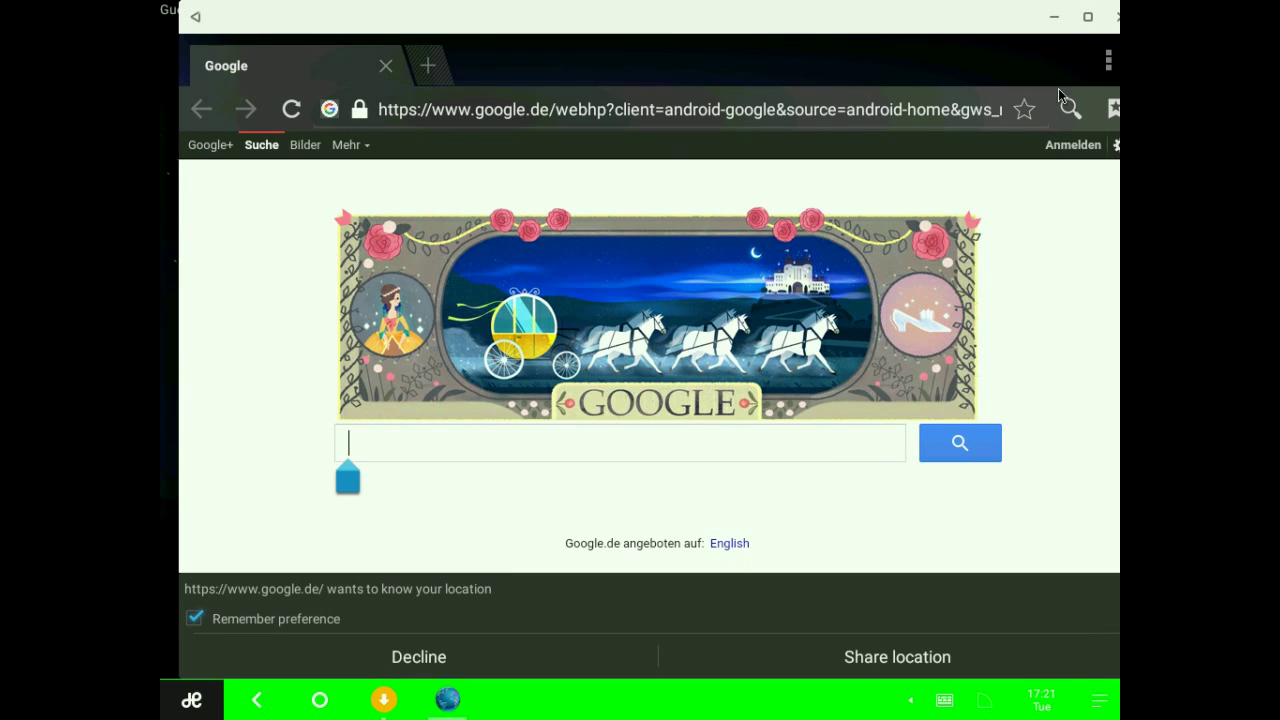
pyautogui.click(1087, 19)
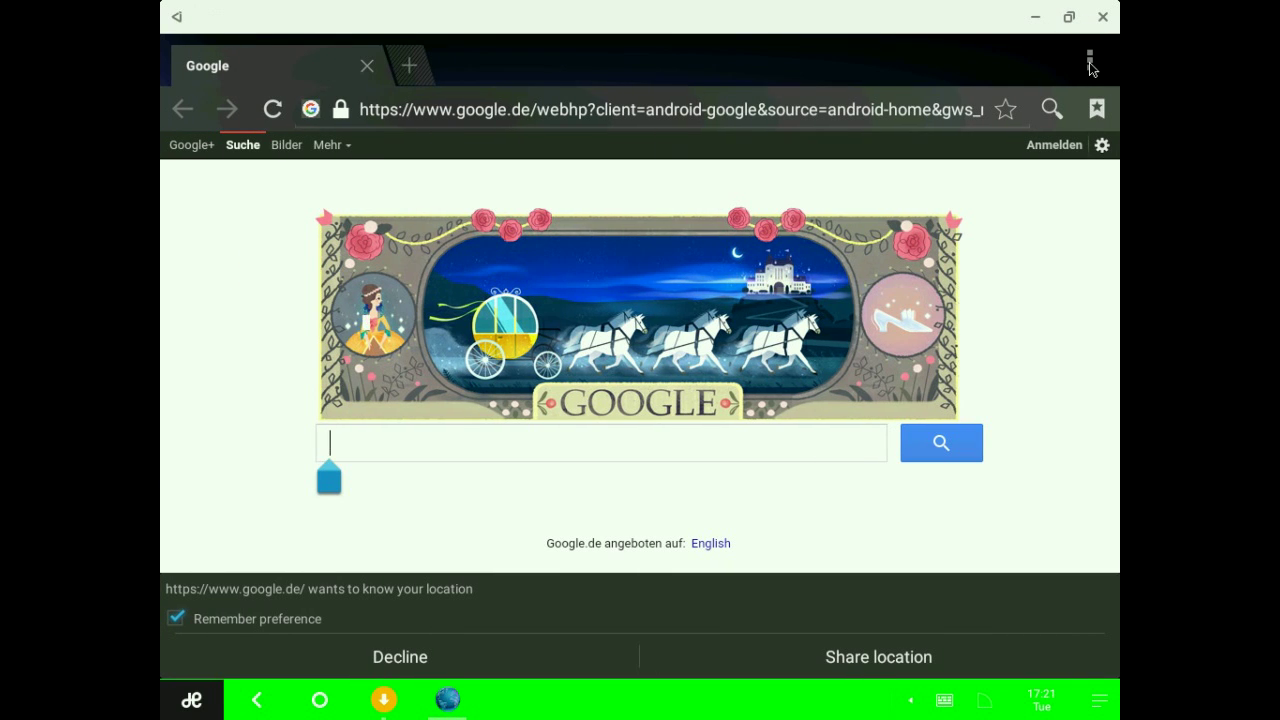
pyautogui.click(1102, 146)
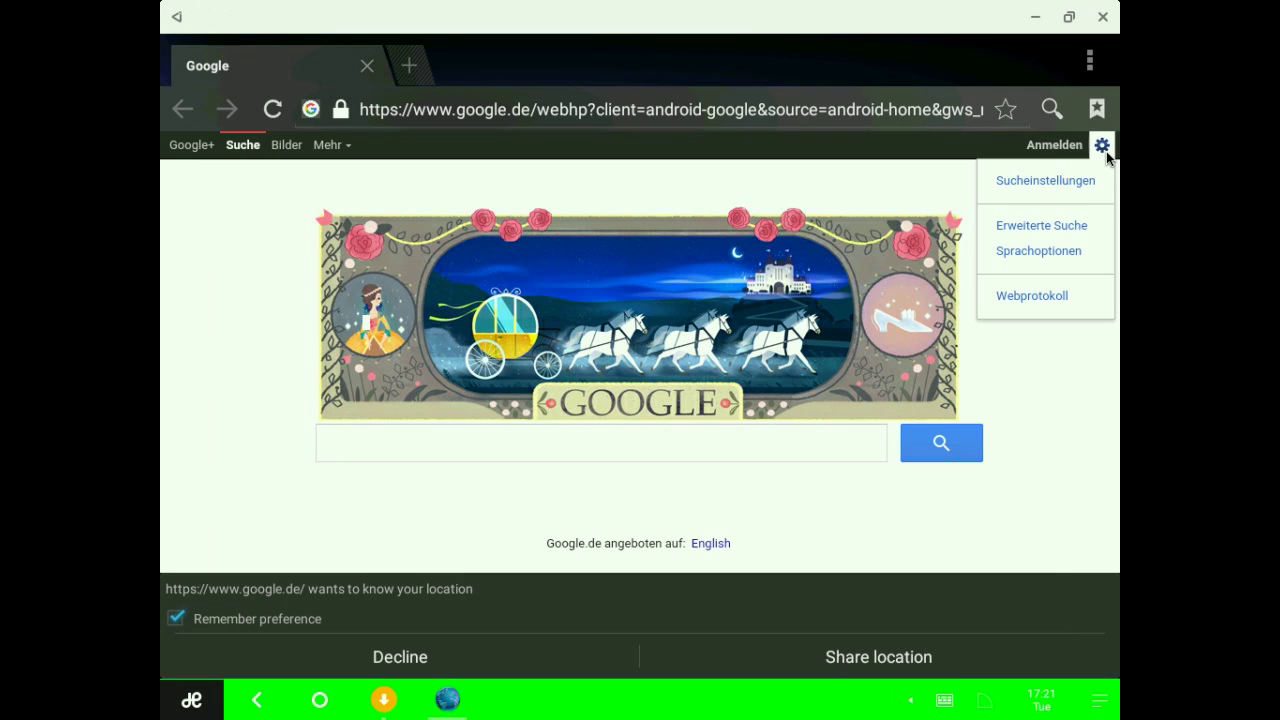
pyautogui.click(1089, 60)
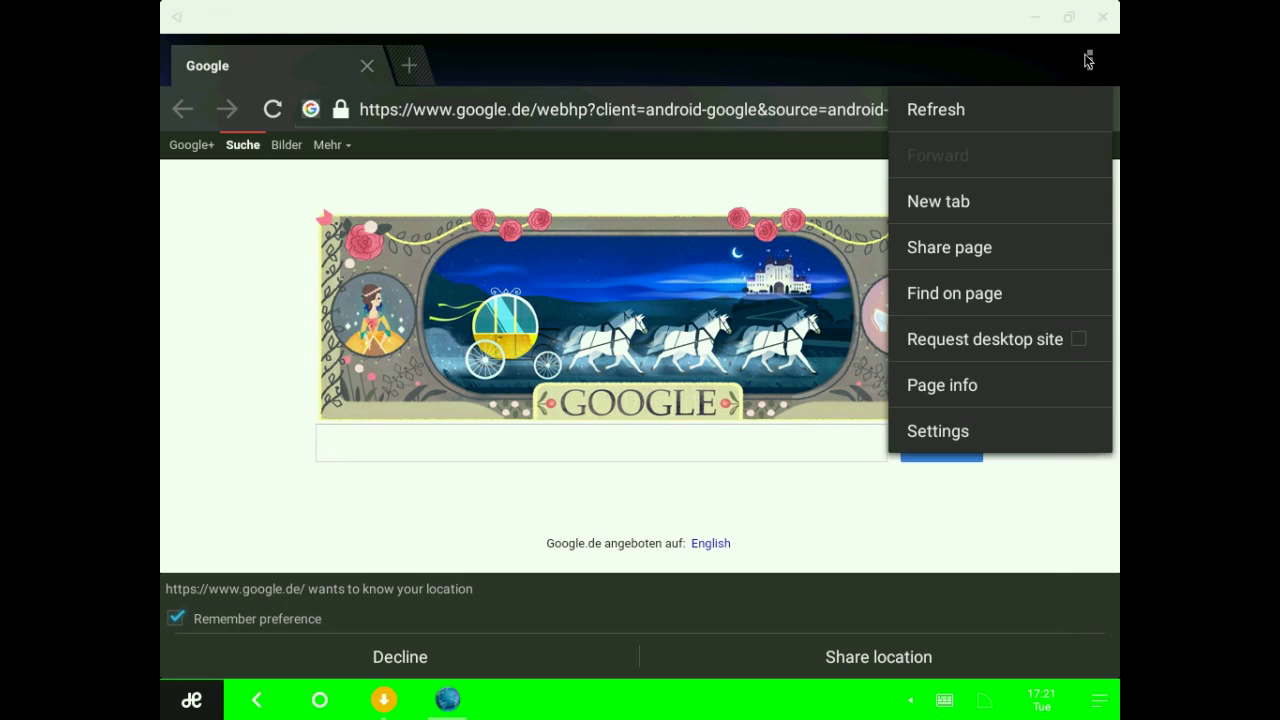
pyautogui.click(1089, 60)
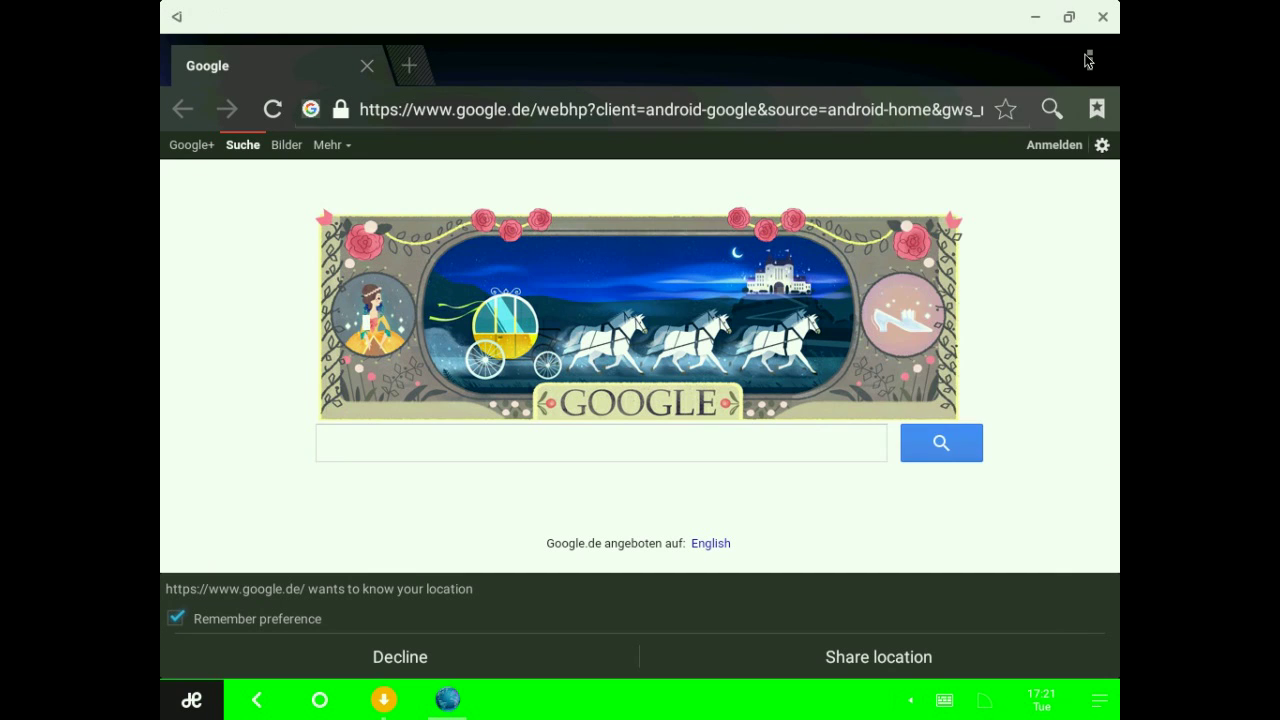
# View the Browser's Settings categories and close the Browser.
pyautogui.click(1088, 60)
pyautogui.click(1040, 433)
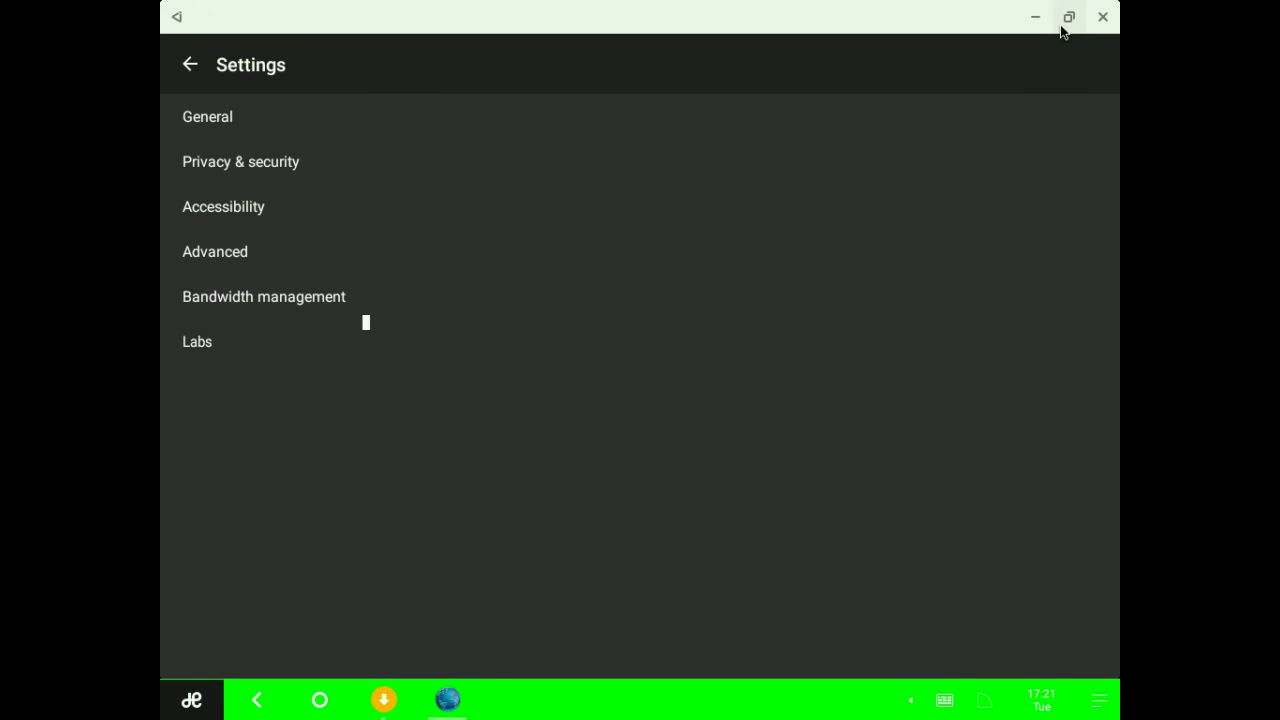
pyautogui.click(1100, 18)
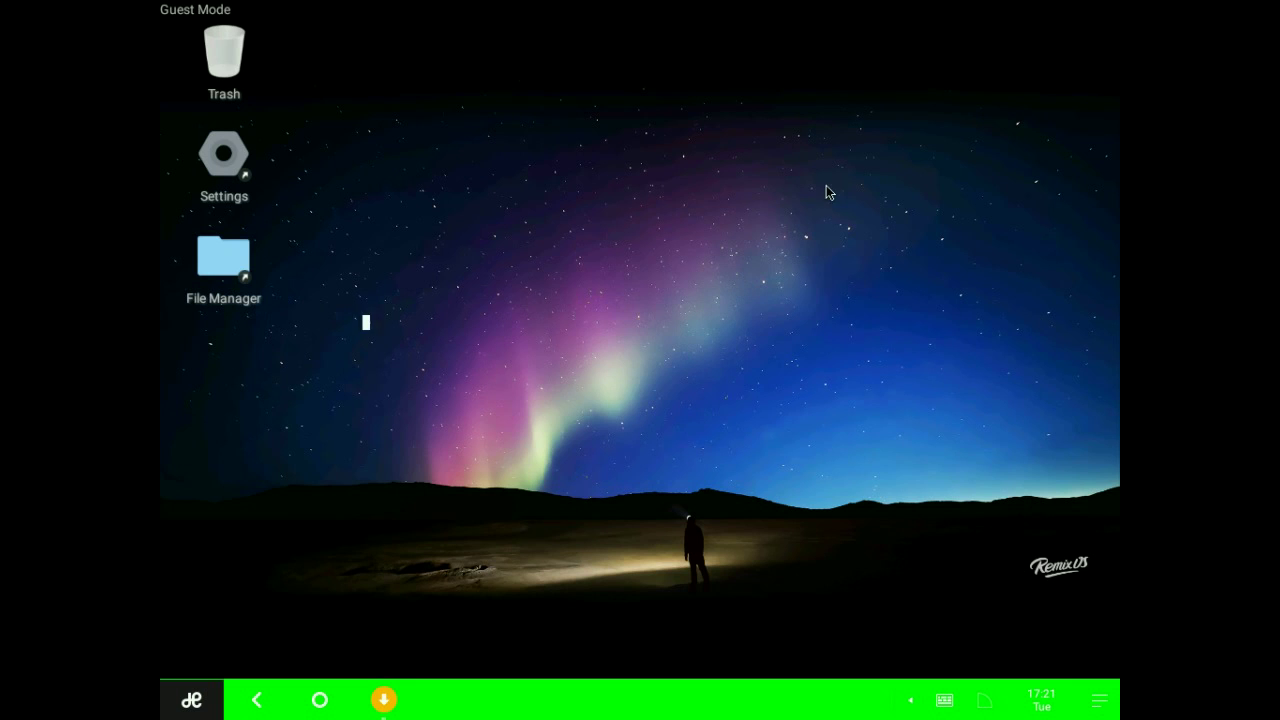
# Open the Clock app to view its time display and close it.
pyautogui.click(184, 700)
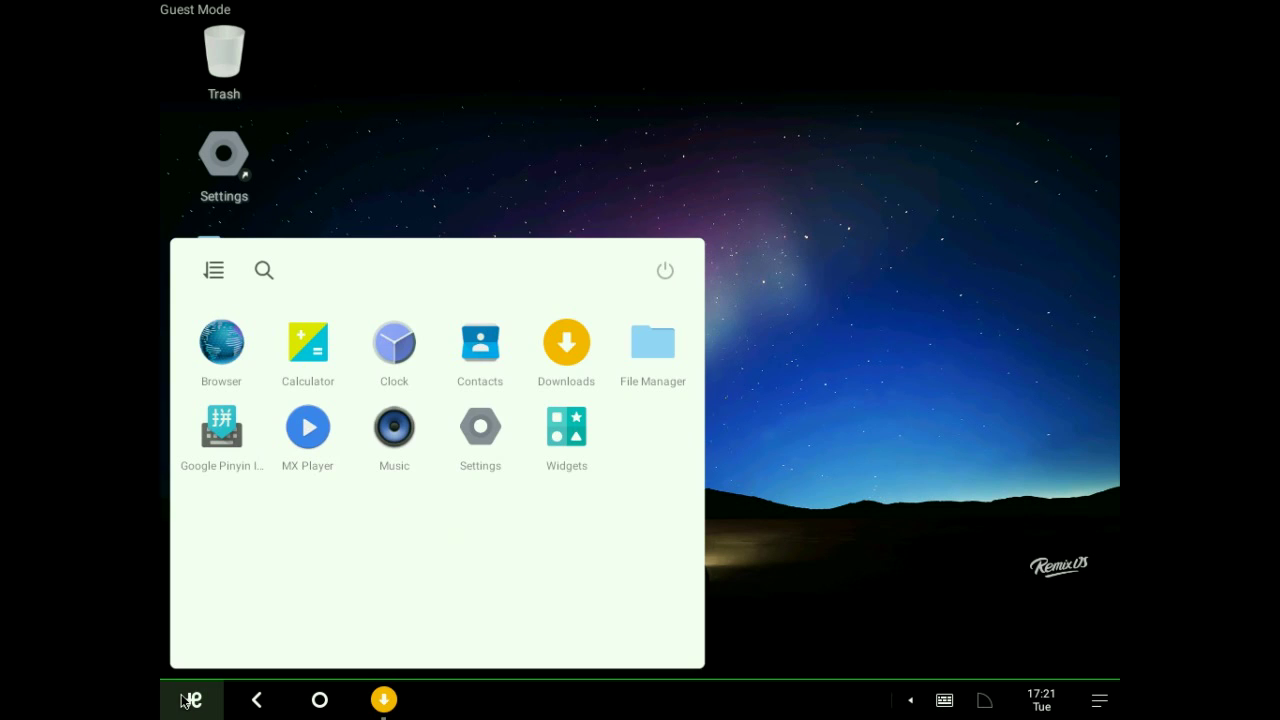
pyautogui.click(393, 348)
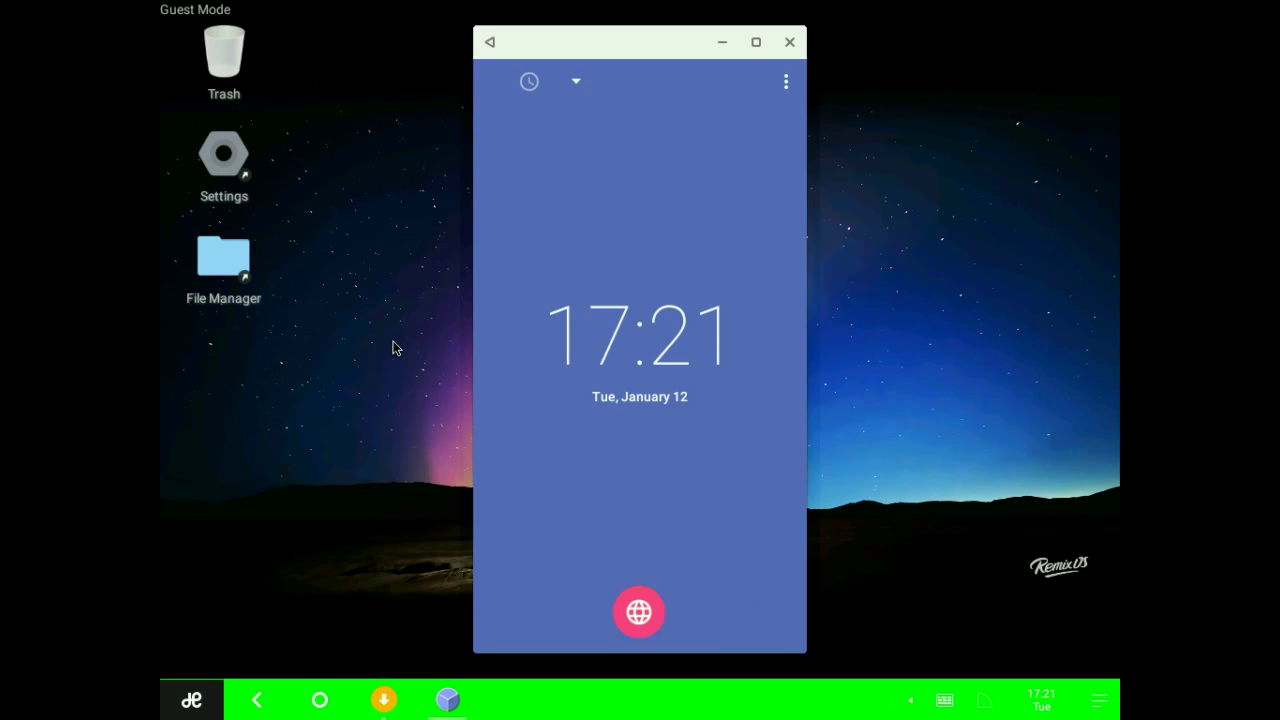
pyautogui.click(790, 42)
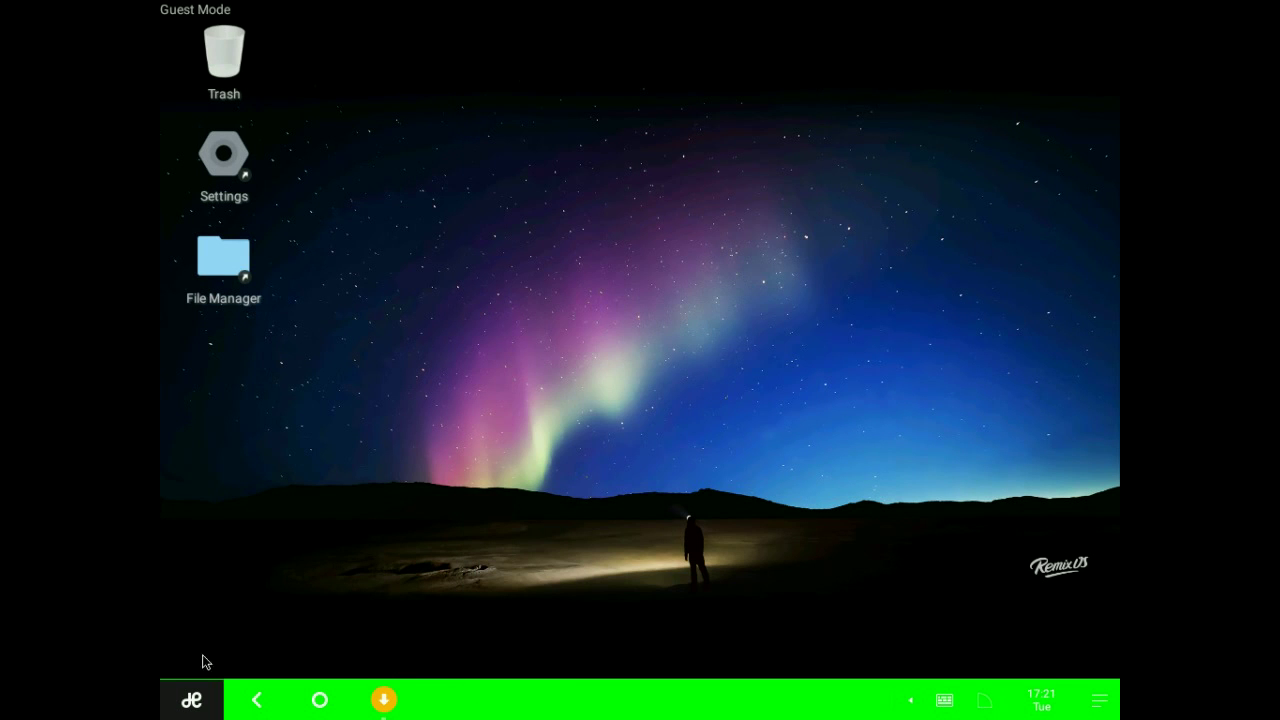
# Open and close the Contacts app, and show the Downloads window from the list of installed apps.
pyautogui.click(191, 700)
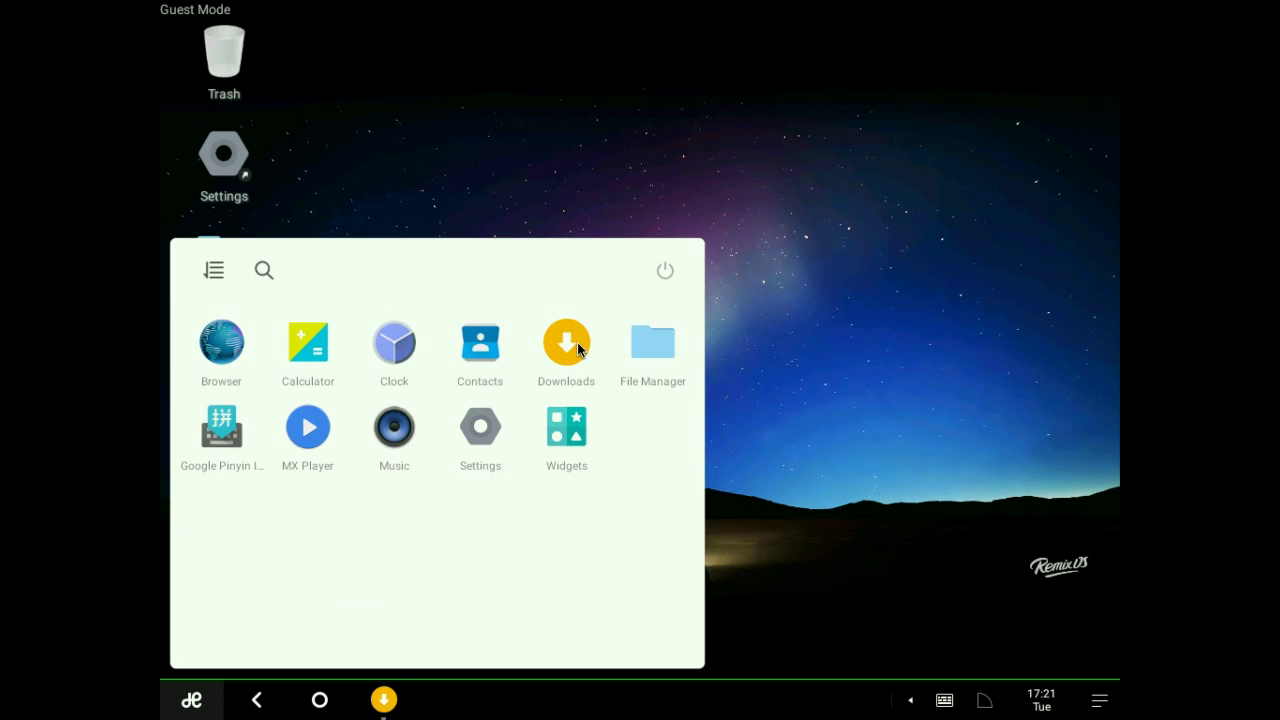
pyautogui.click(482, 340)
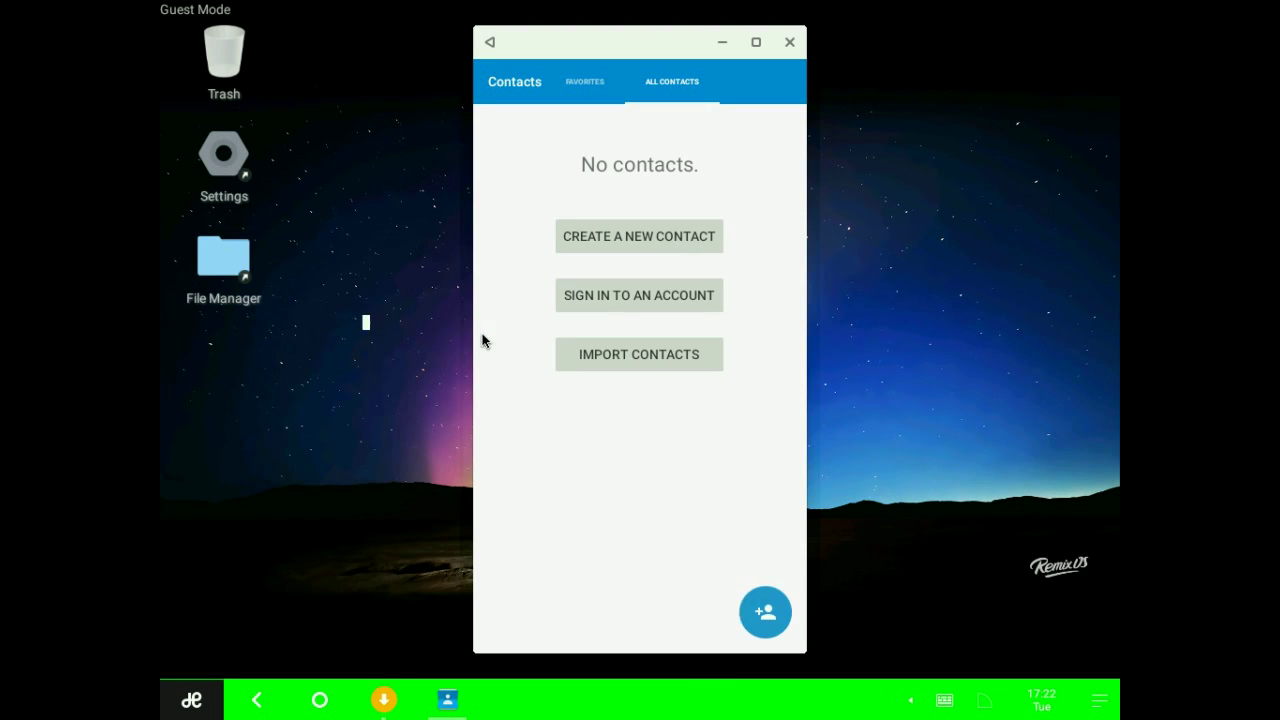
pyautogui.click(790, 43)
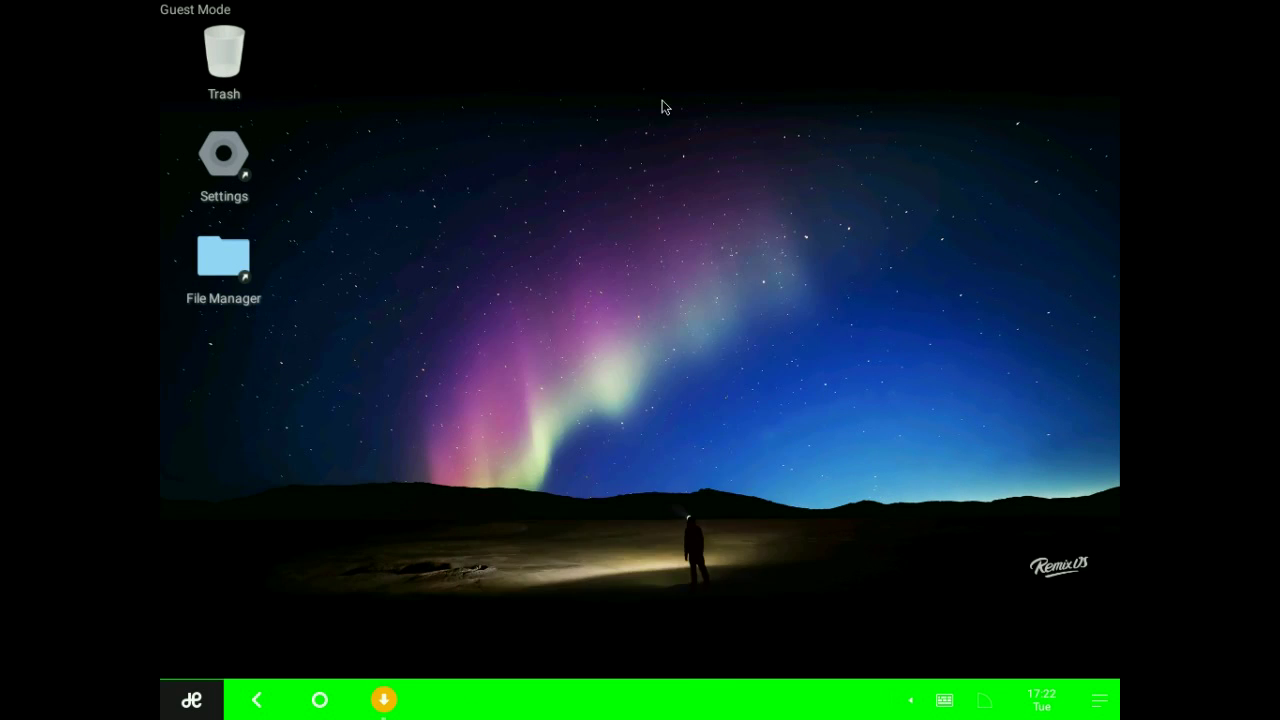
pyautogui.click(200, 700)
pyautogui.click(580, 348)
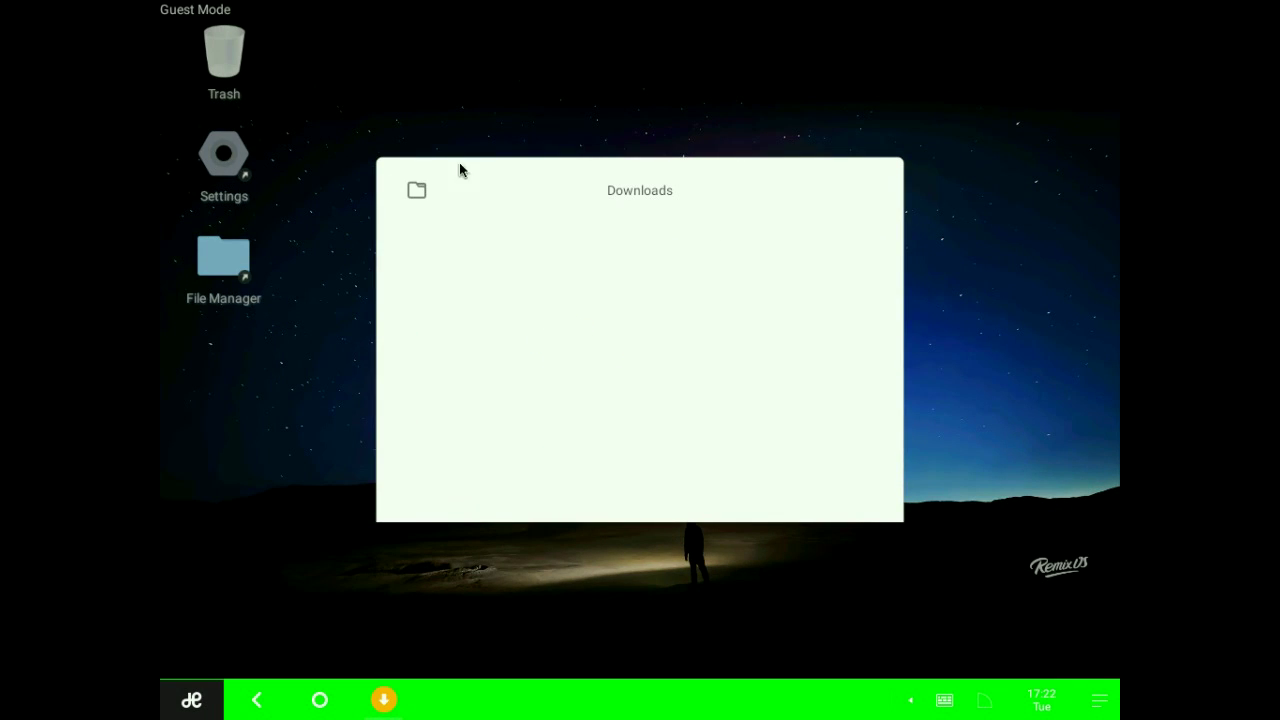
# Open Google Pinyin Input Settings and view the Keyboard, Handwriting, Dictionary and Others pages.
pyautogui.click(205, 698)
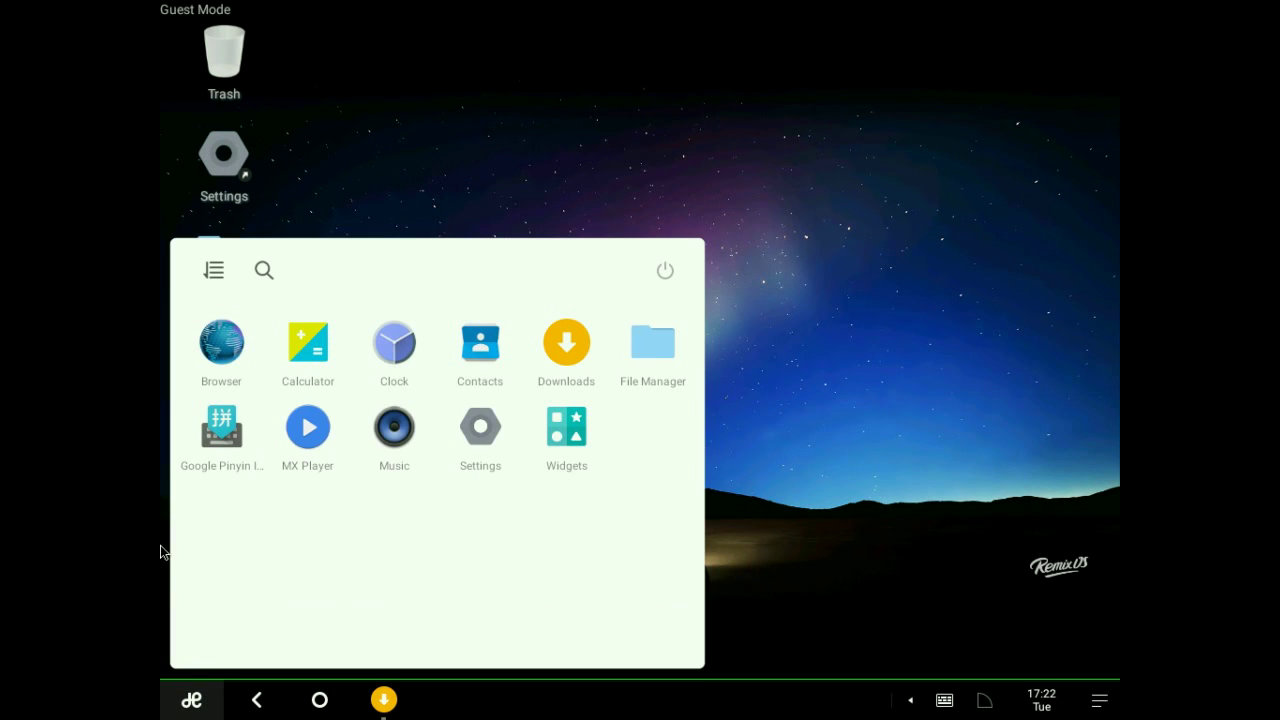
pyautogui.click(227, 438)
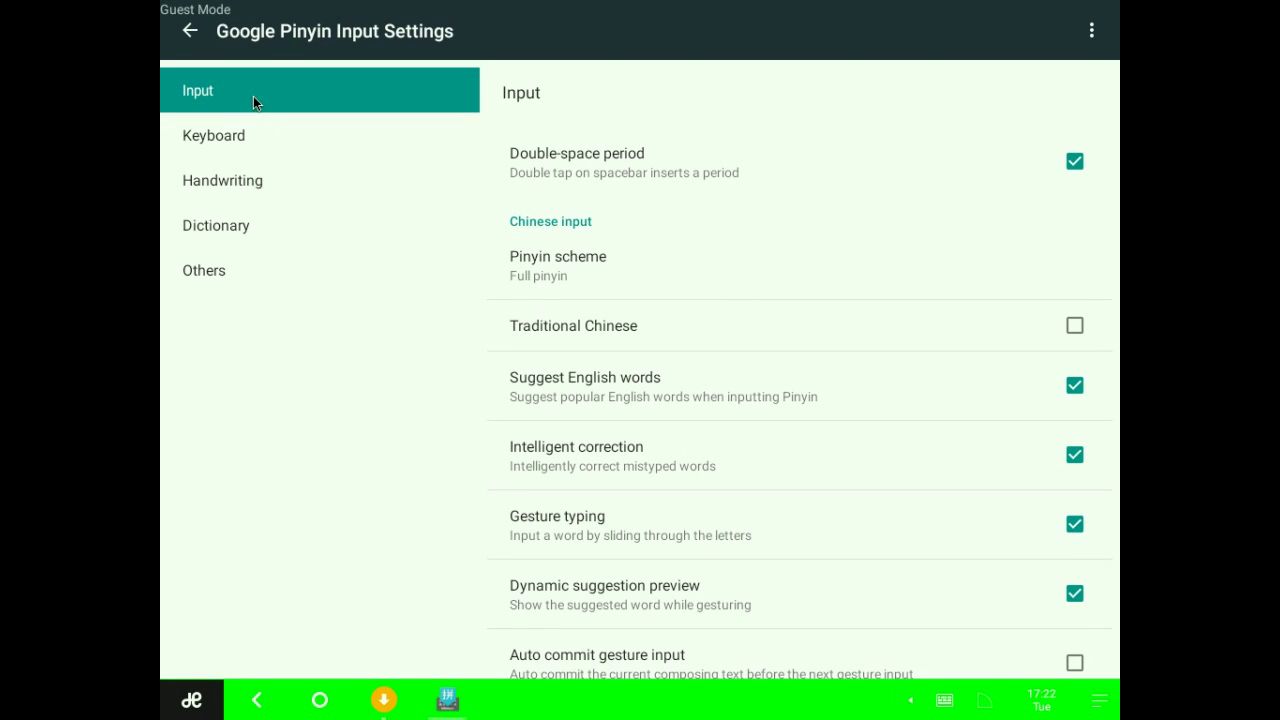
pyautogui.click(236, 143)
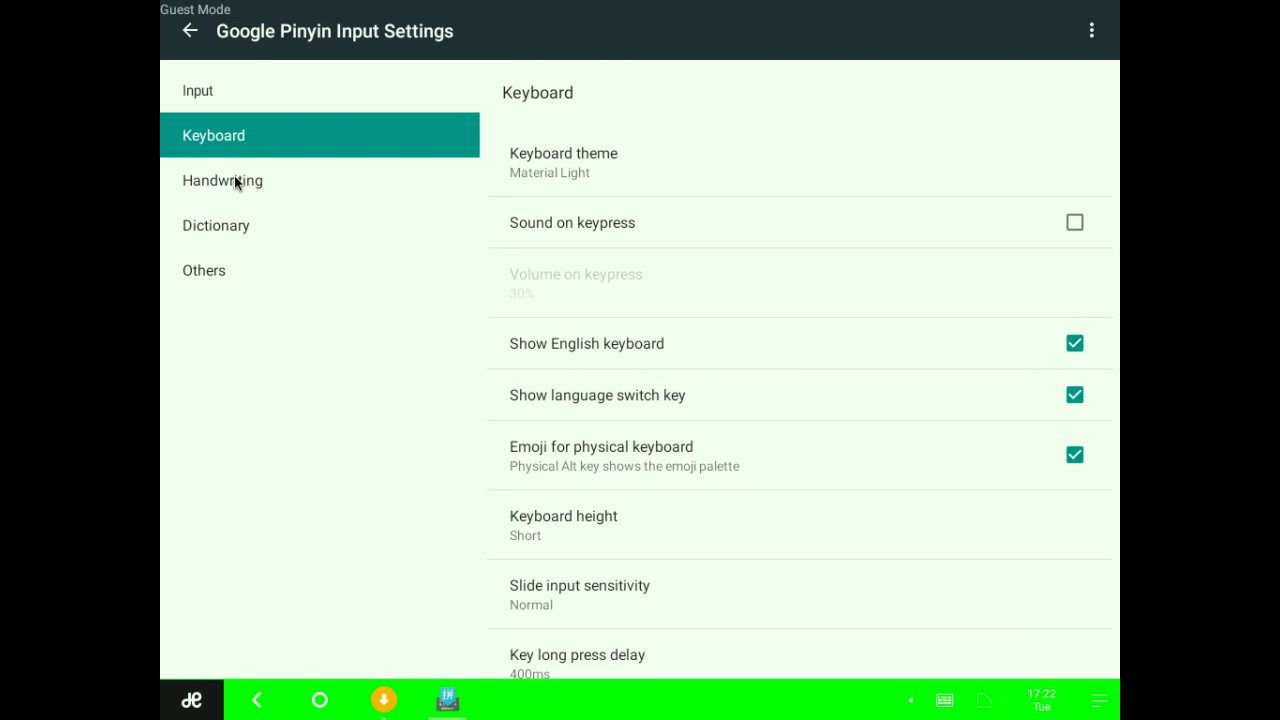
pyautogui.click(234, 180)
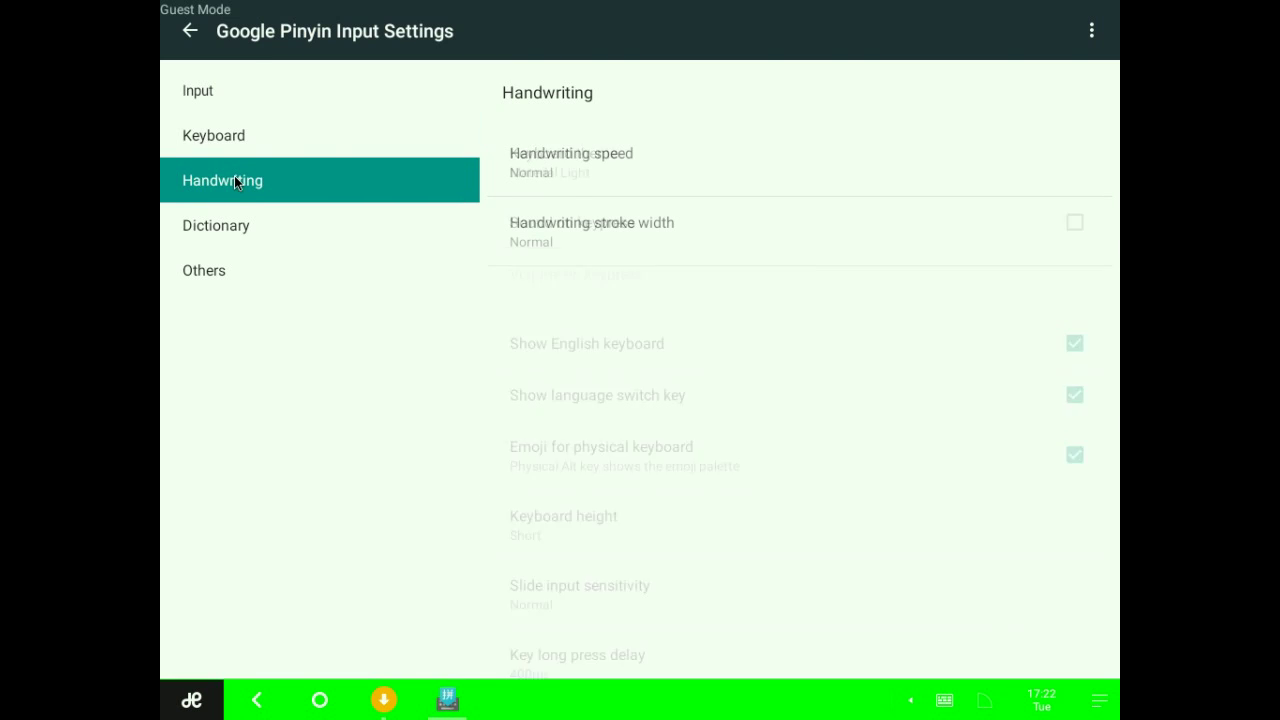
pyautogui.click(231, 229)
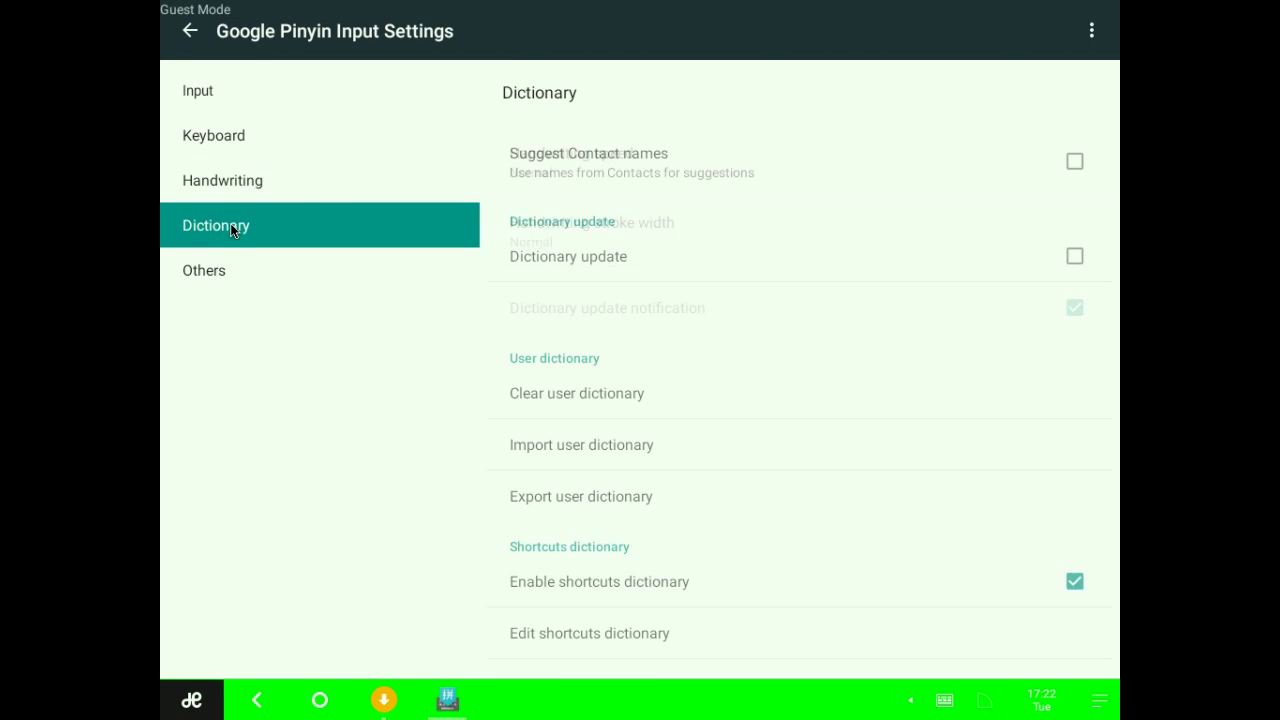
pyautogui.click(226, 276)
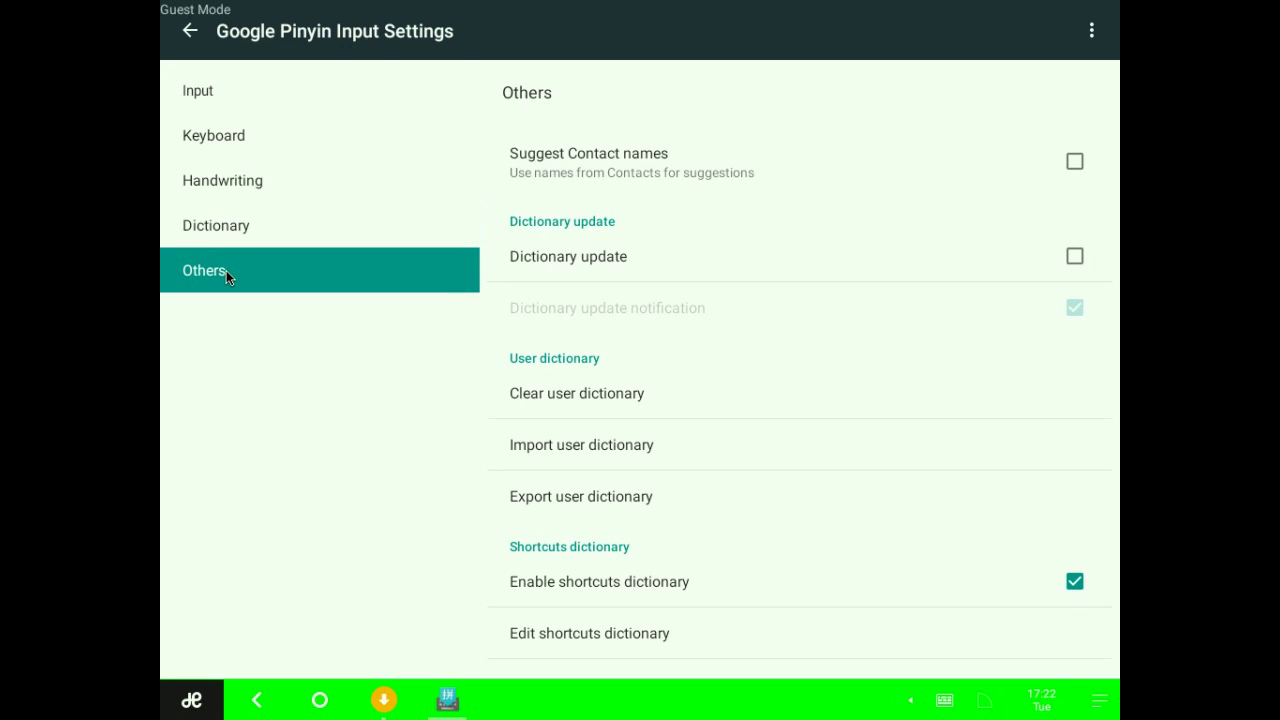
# Try to launch MX Player over the Google Pinyin Input Settings, and close those settings.
pyautogui.click(192, 700)
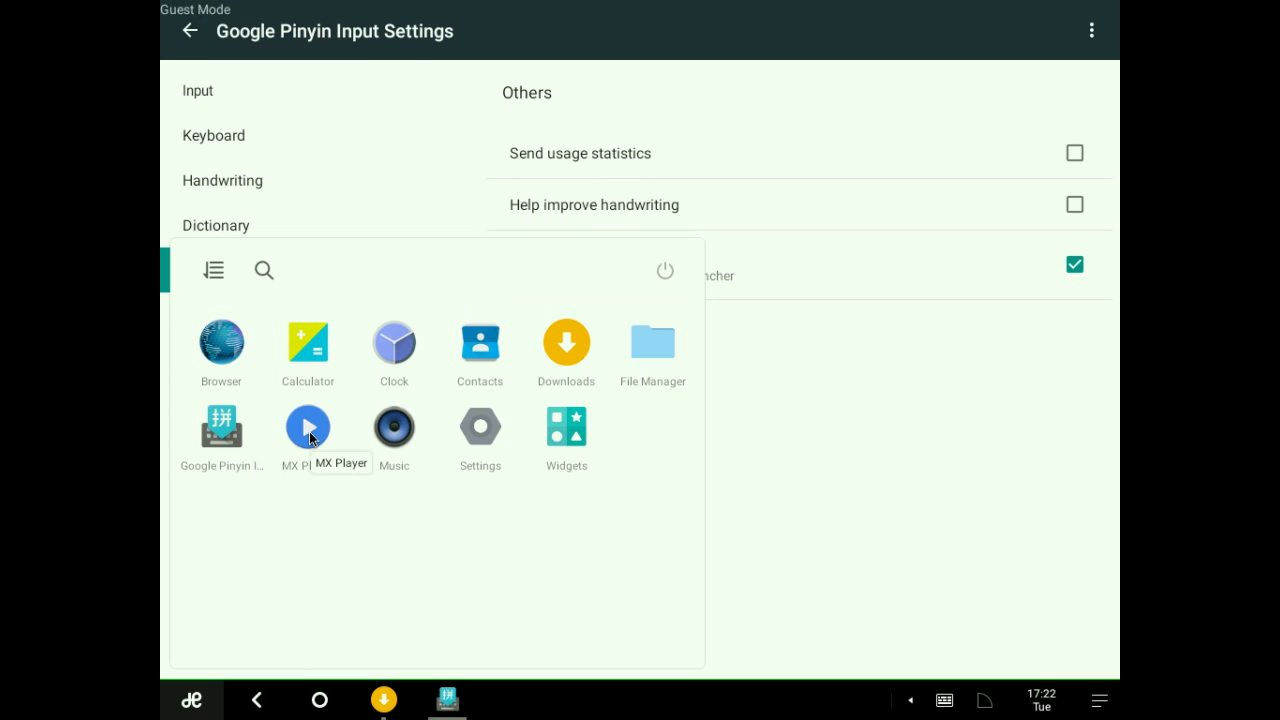
pyautogui.click(309, 435)
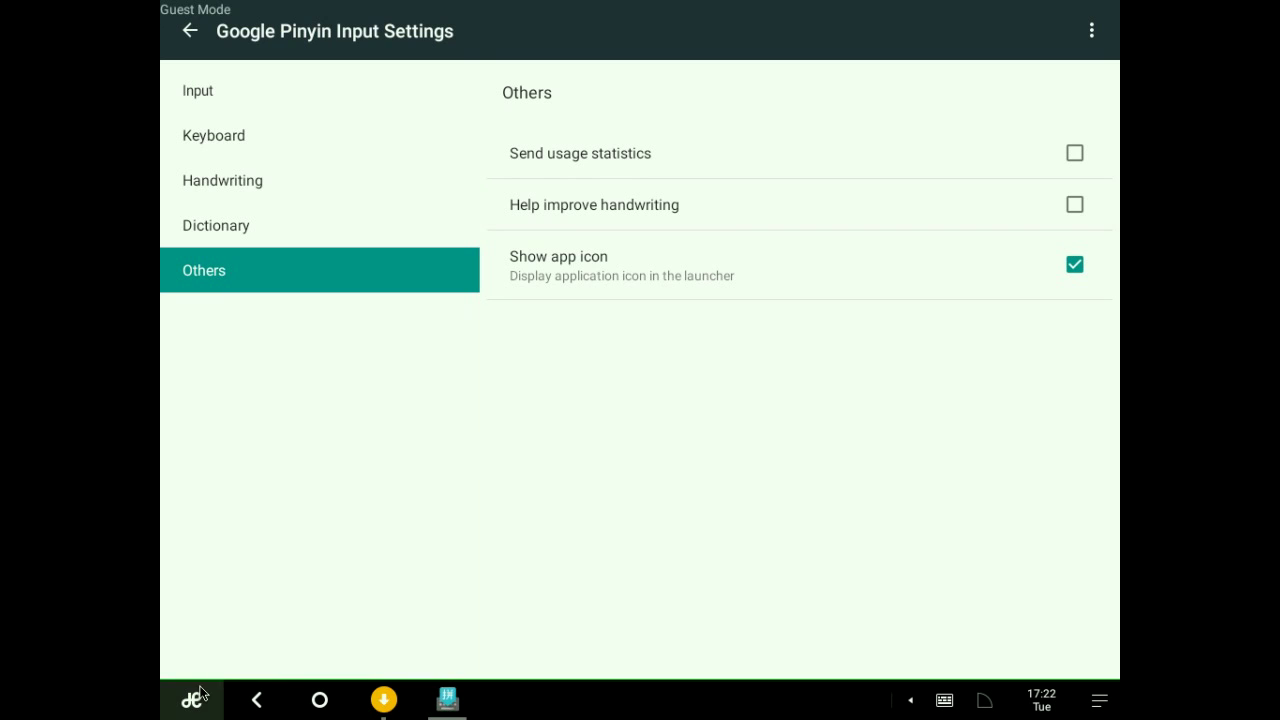
pyautogui.moveTo(953, 45)
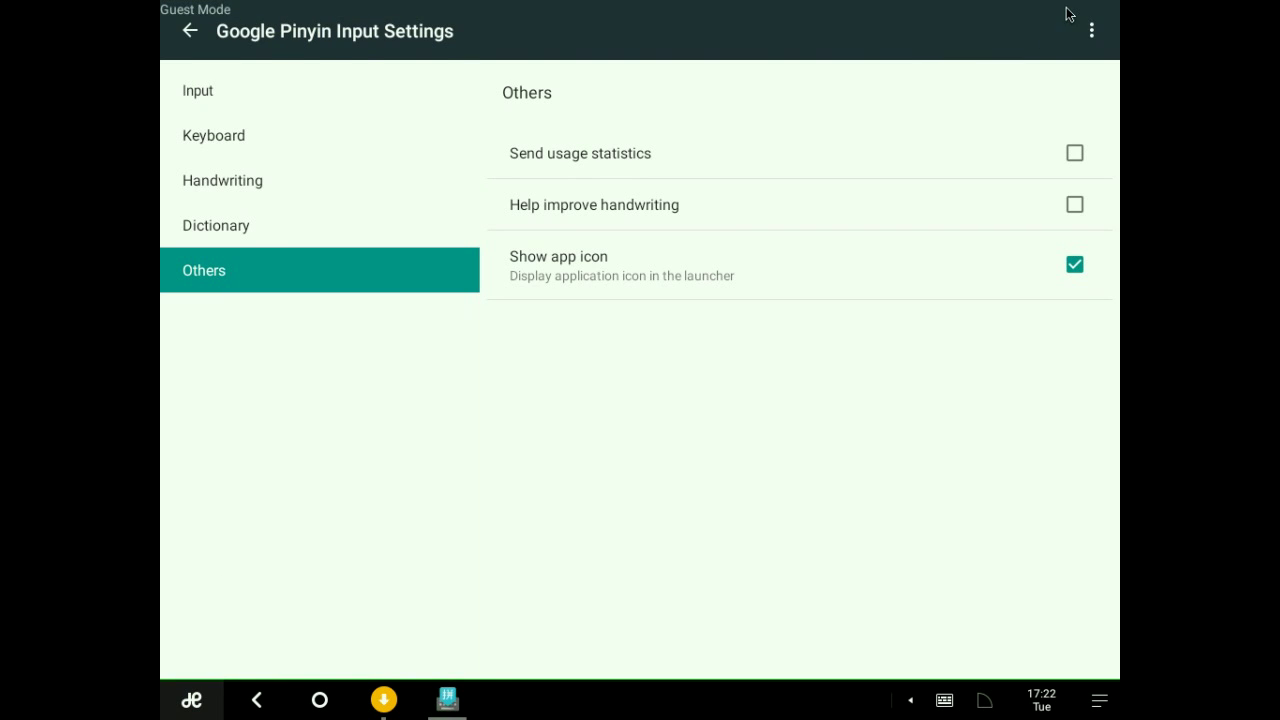
pyautogui.click(1097, 17)
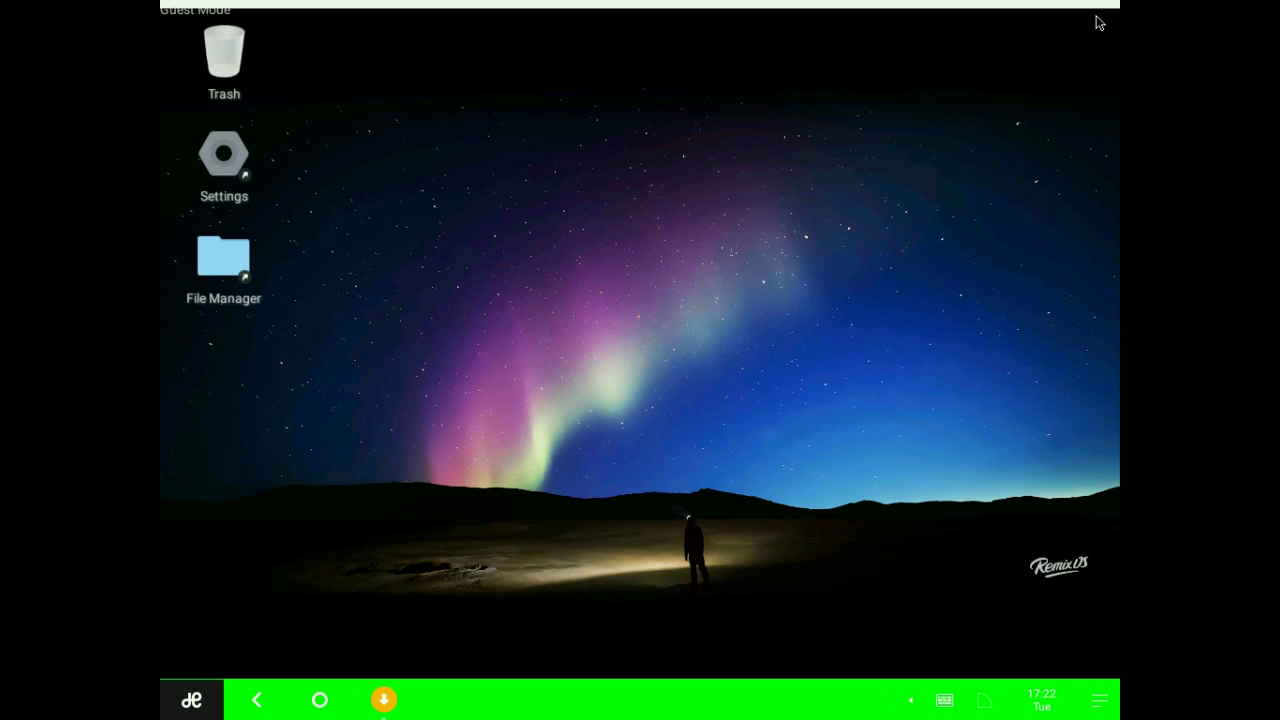
# Try again to launch MX Player from the desktop, and reopen the list of installed apps.
pyautogui.click(194, 697)
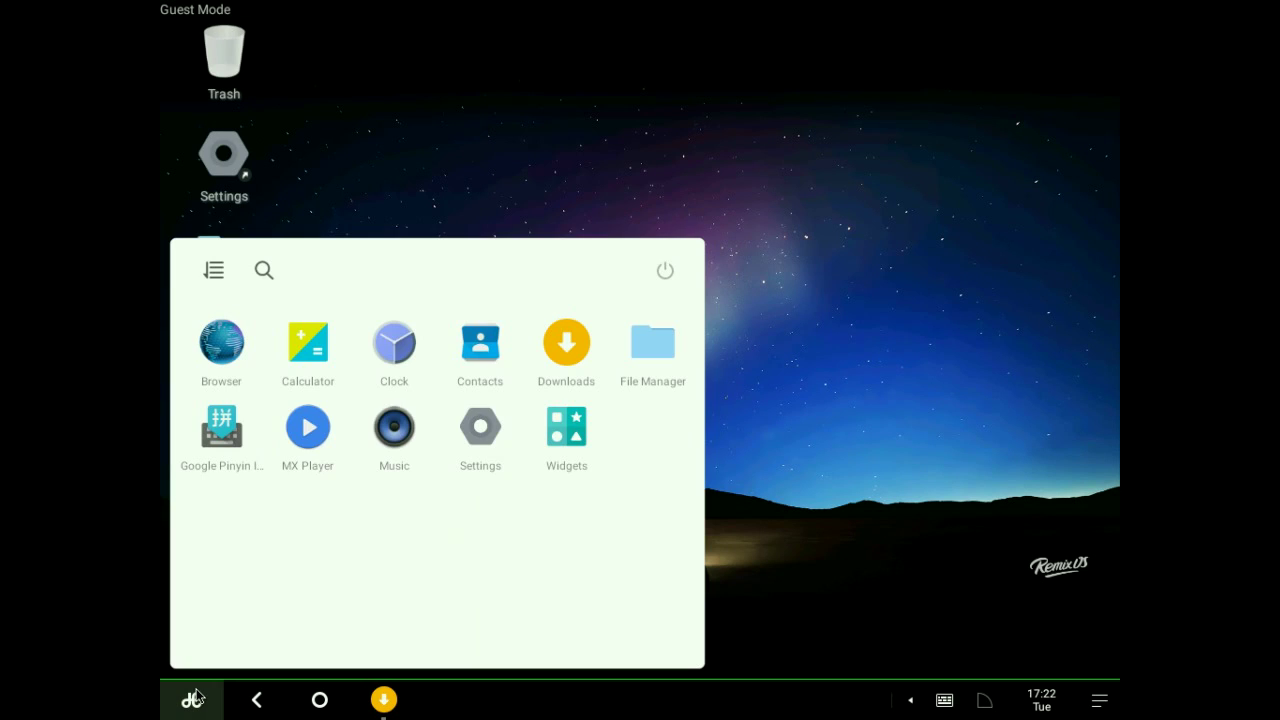
pyautogui.click(316, 426)
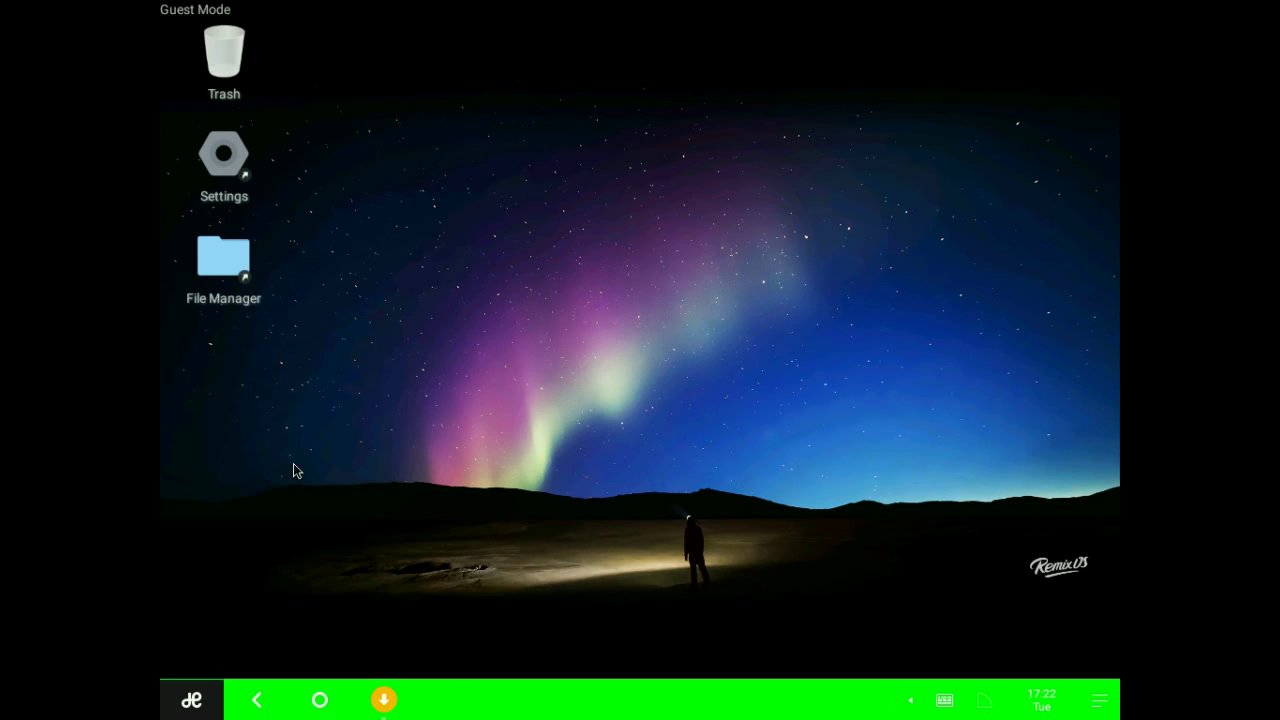
pyautogui.click(196, 698)
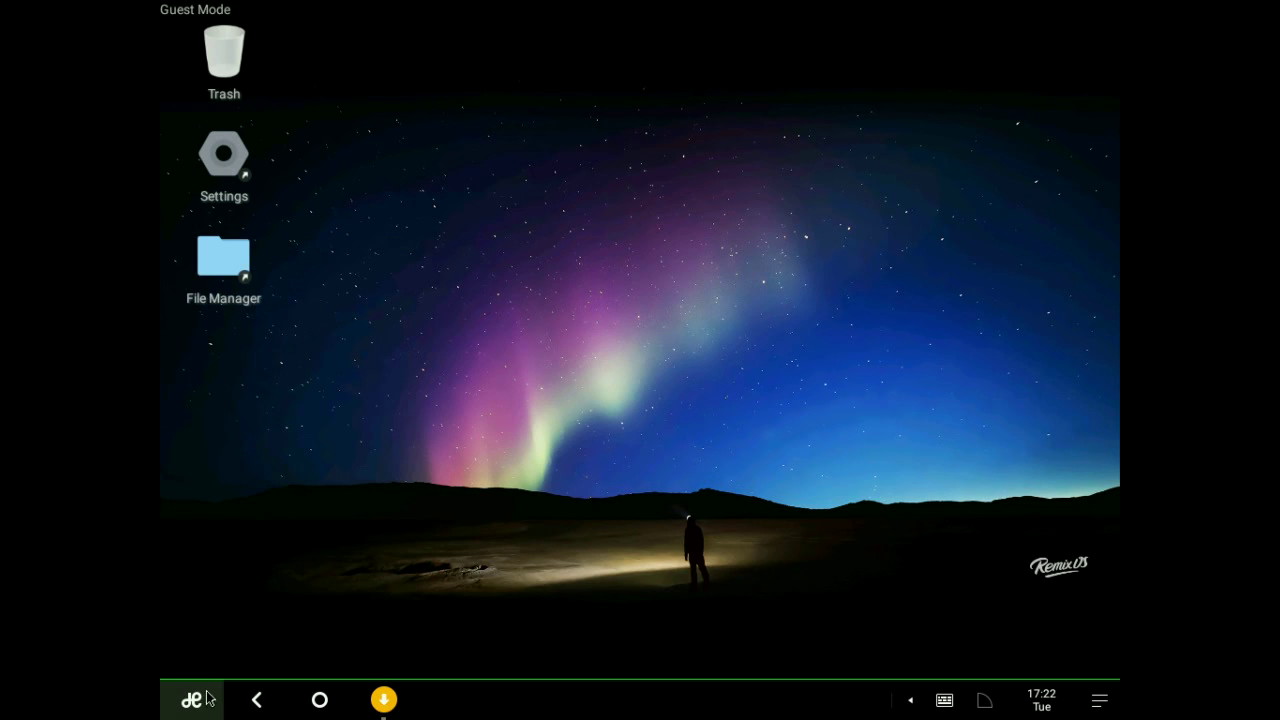
# Open the Music app from the list of installed apps, view its Artists page and close it.
pyautogui.click(394, 432)
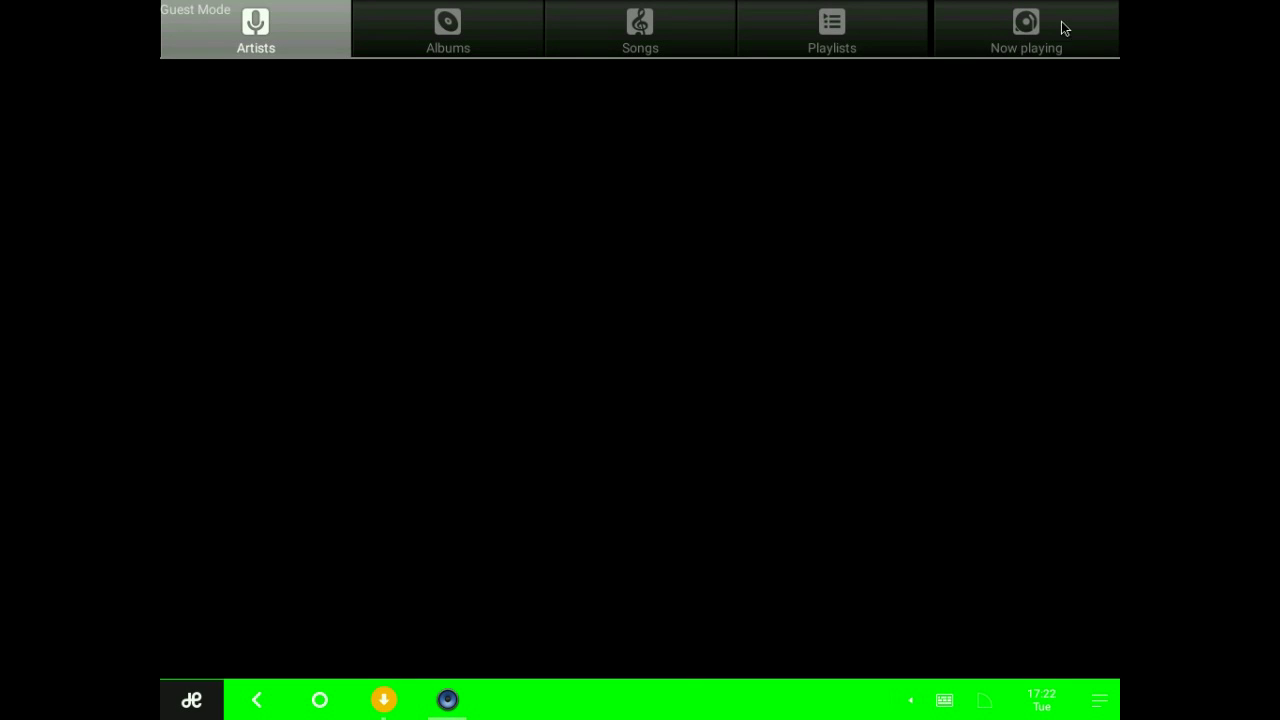
pyautogui.moveTo(1066, 6)
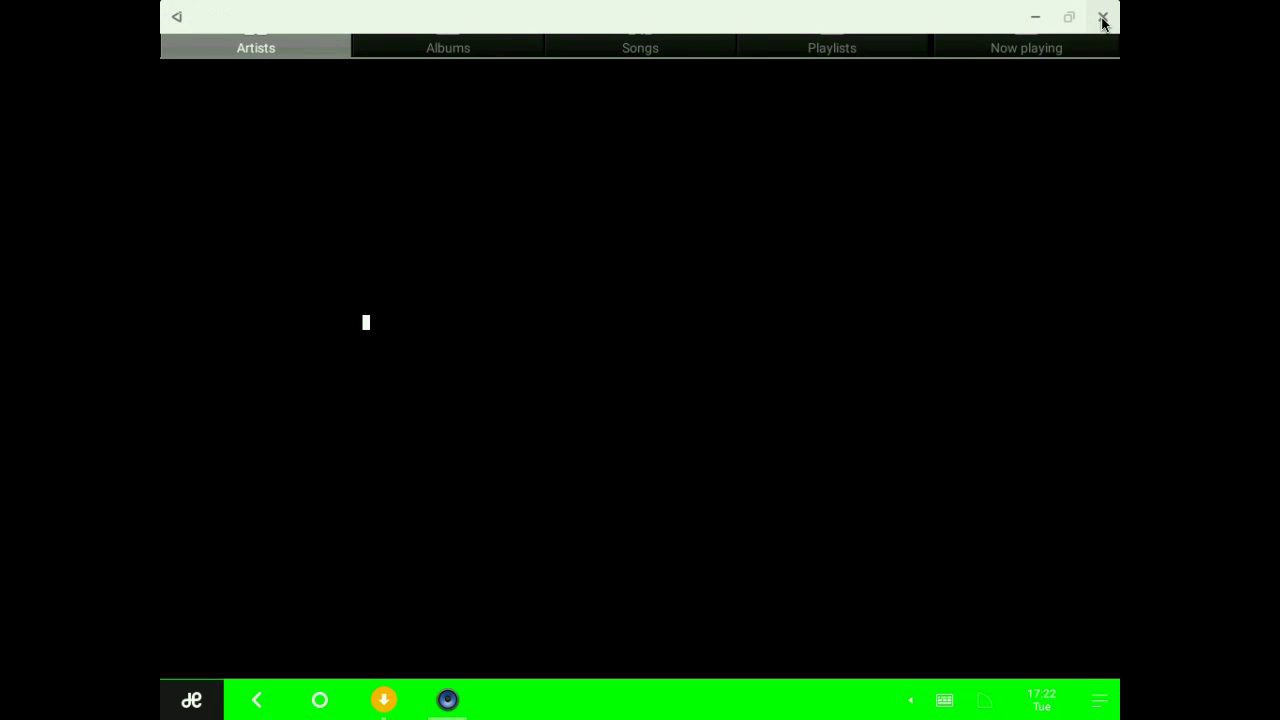
pyautogui.click(1103, 20)
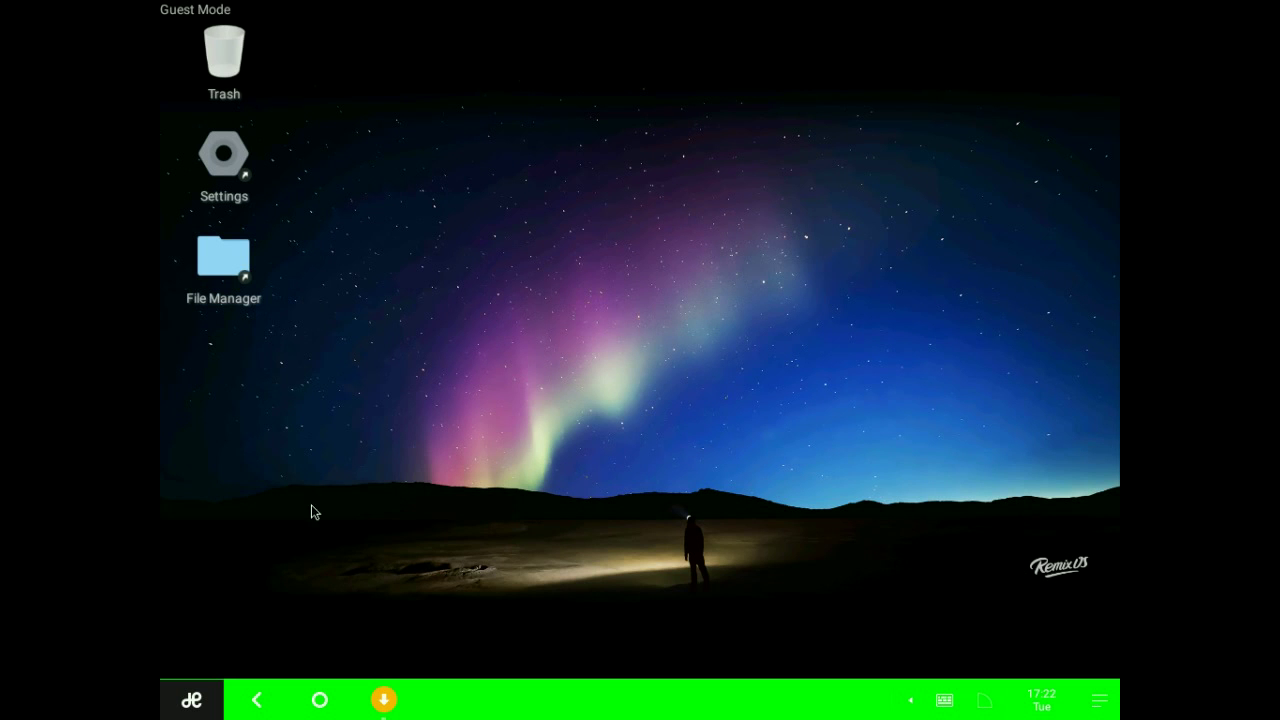
# Open Settings from the list of installed apps and close its window.
pyautogui.click(193, 700)
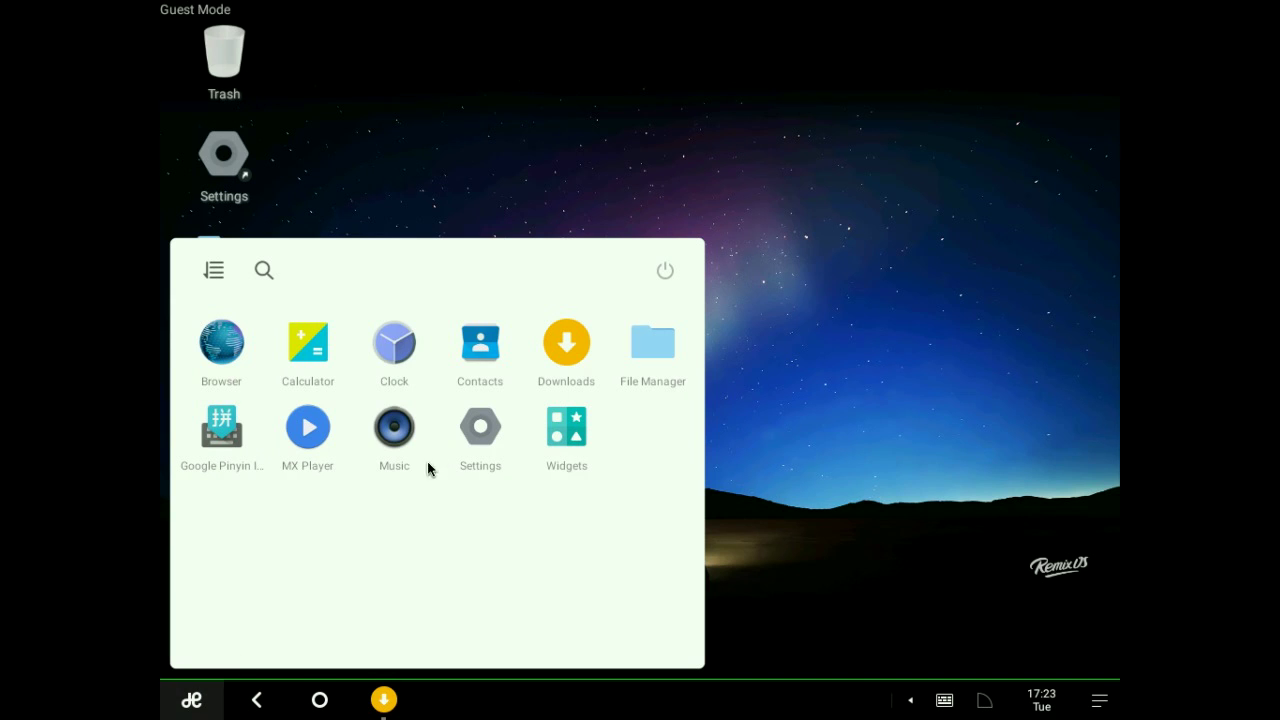
pyautogui.click(482, 430)
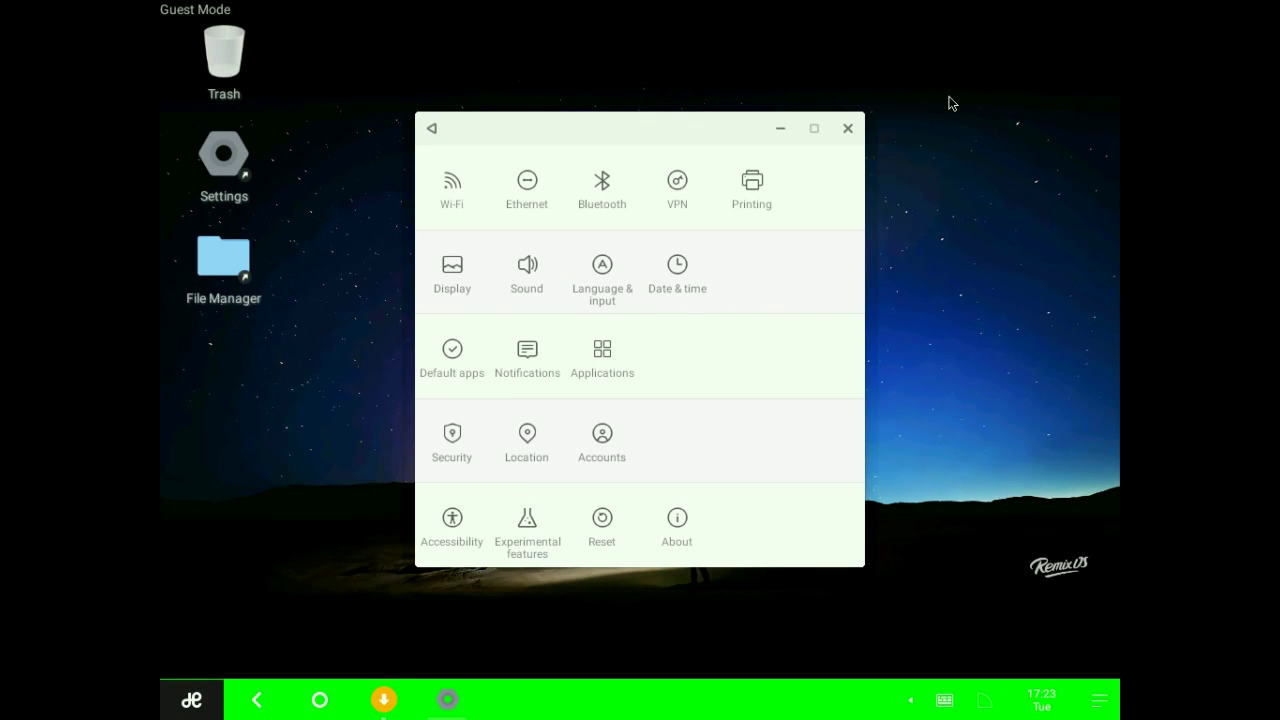
pyautogui.click(847, 128)
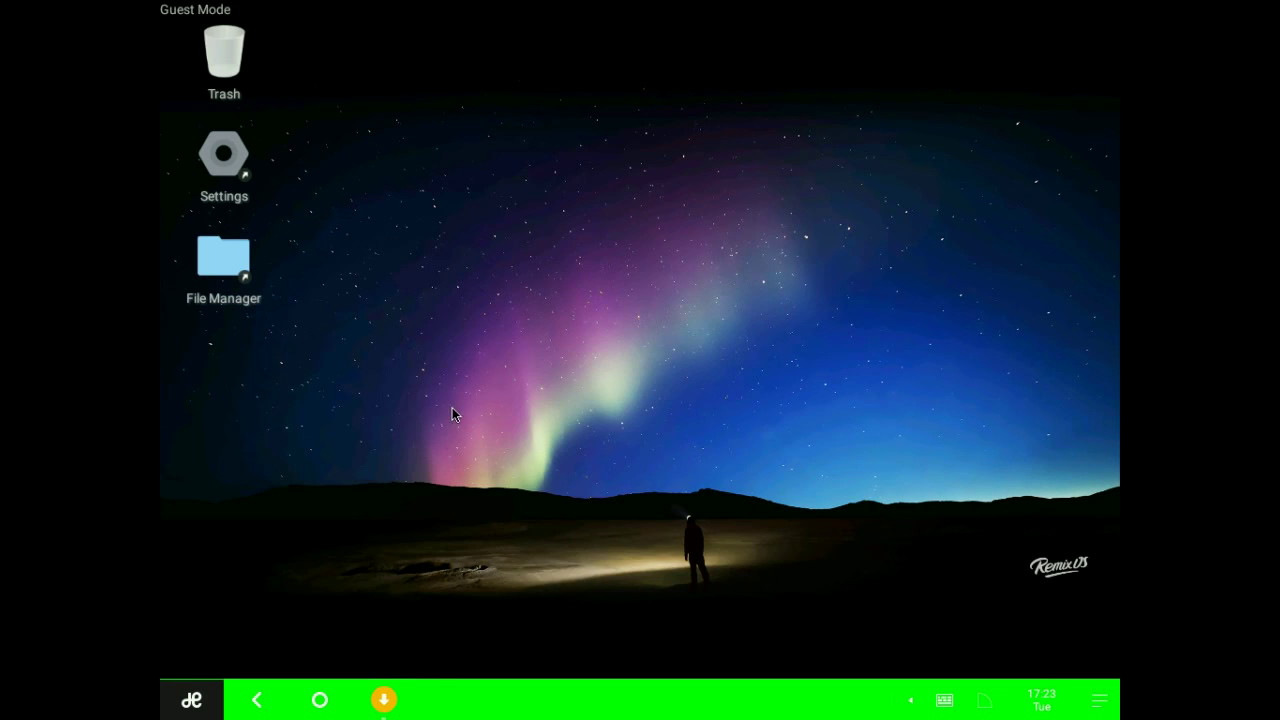
# Try to launch Widgets from the list of installed apps, and sweep selection areas across the empty desktop.
pyautogui.click(192, 700)
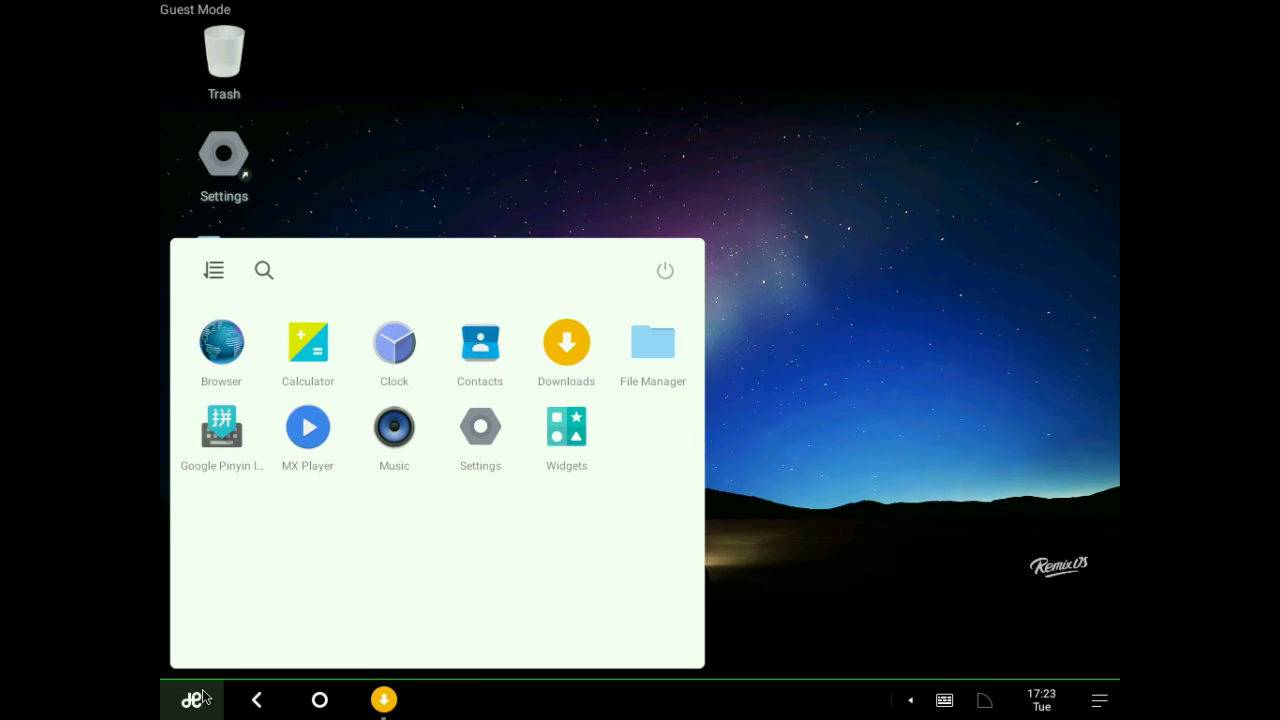
pyautogui.click(577, 428)
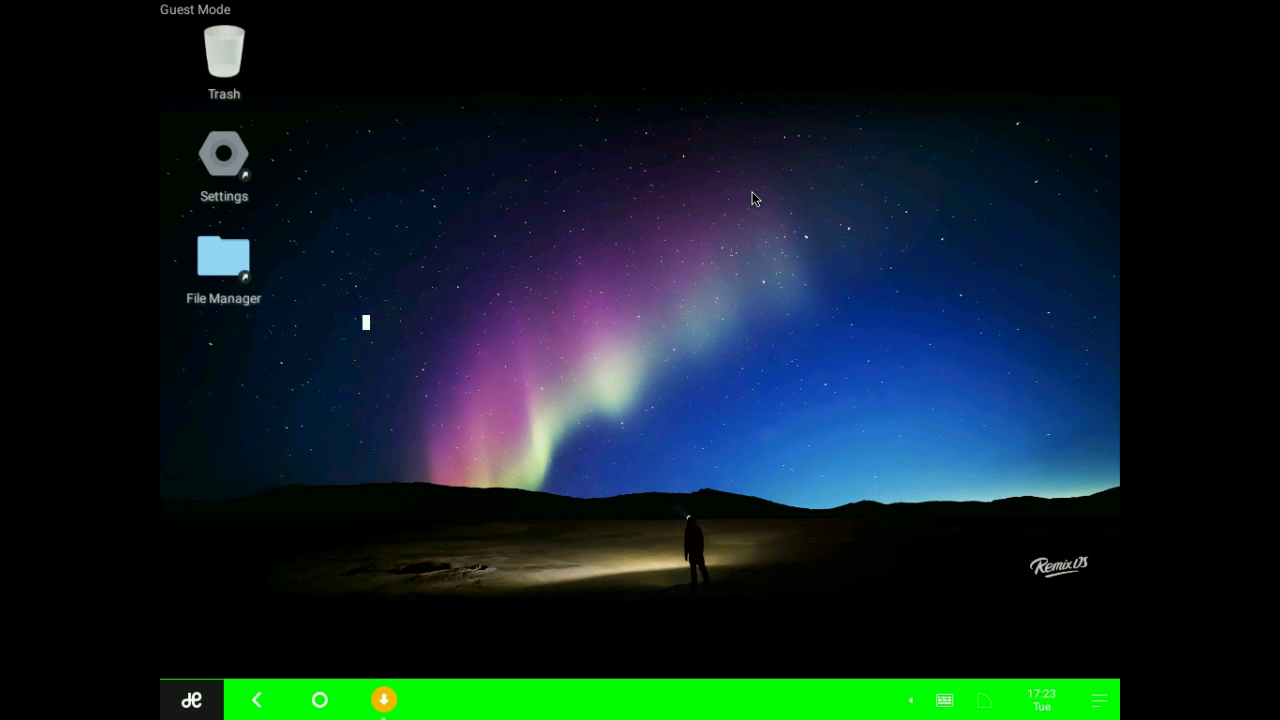
pyautogui.moveTo(1069, 309); pyautogui.dragTo(531, 347)
pyautogui.moveTo(369, 140); pyautogui.dragTo(729, 594)
# View the Input Method choices, and reveal the hidden taskbar indicators to show the volume slider.
pyautogui.click(946, 701)
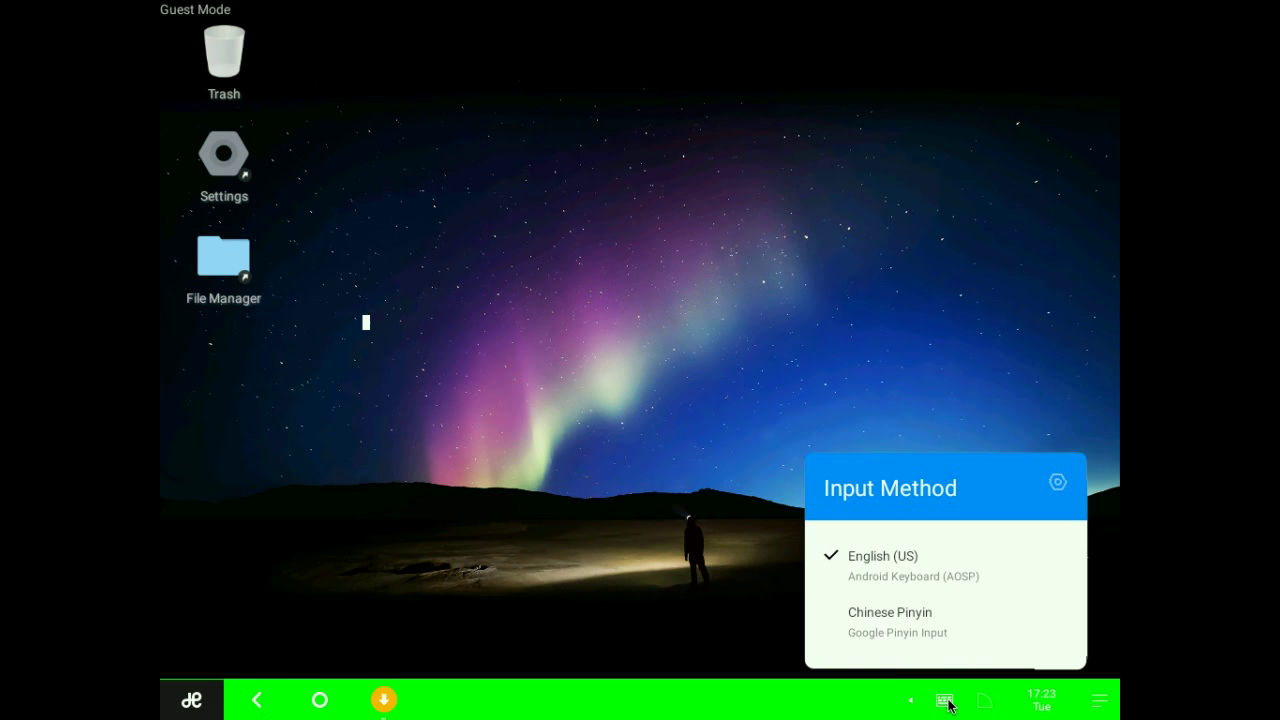
pyautogui.click(908, 702)
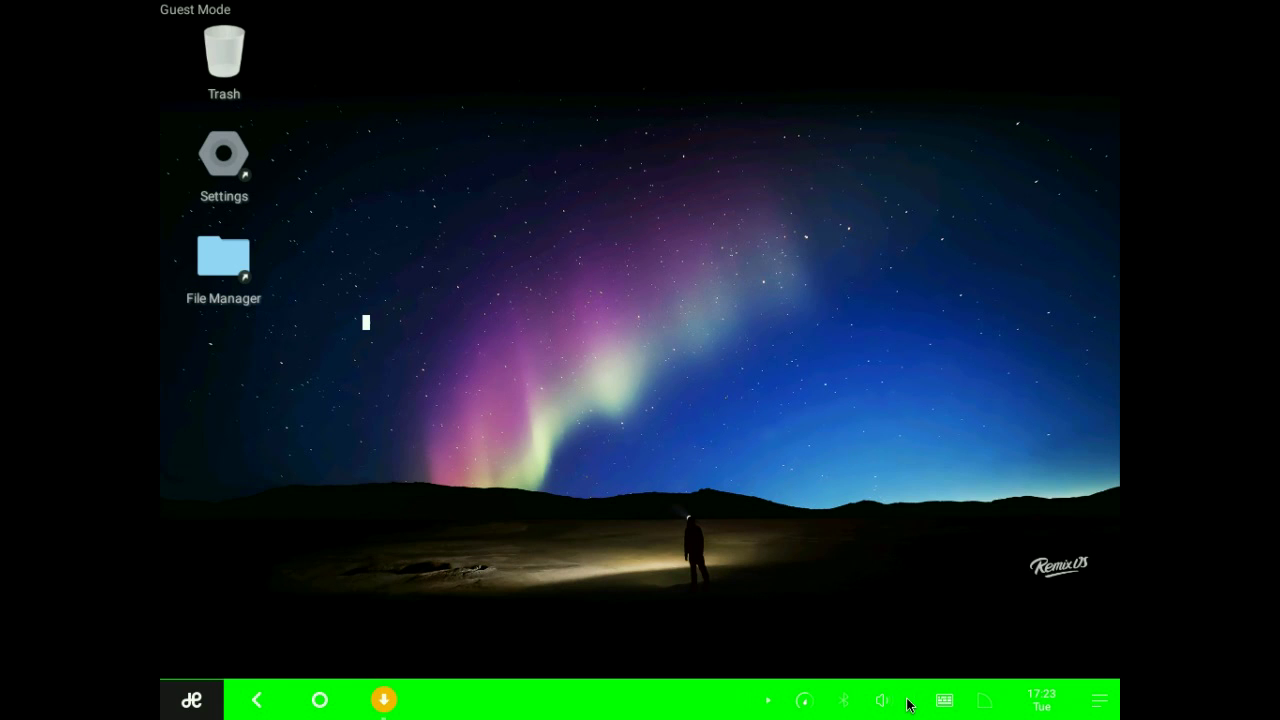
pyautogui.click(881, 703)
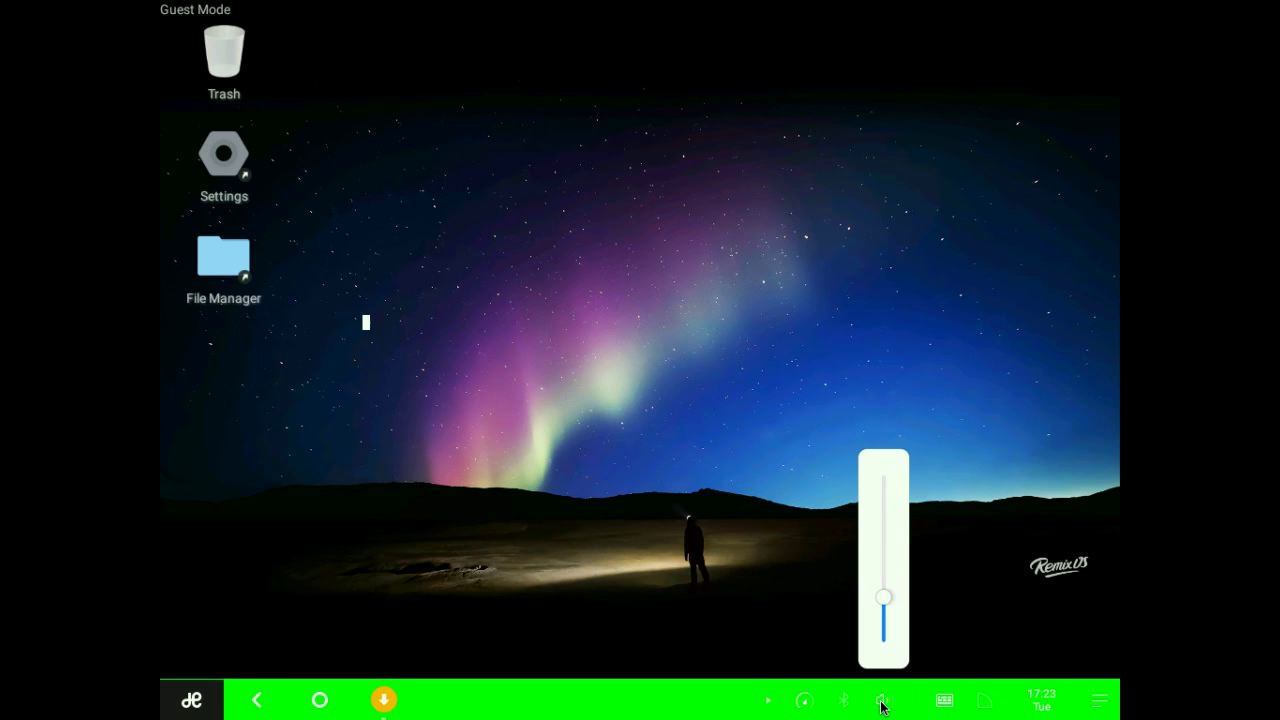
pyautogui.click(881, 703)
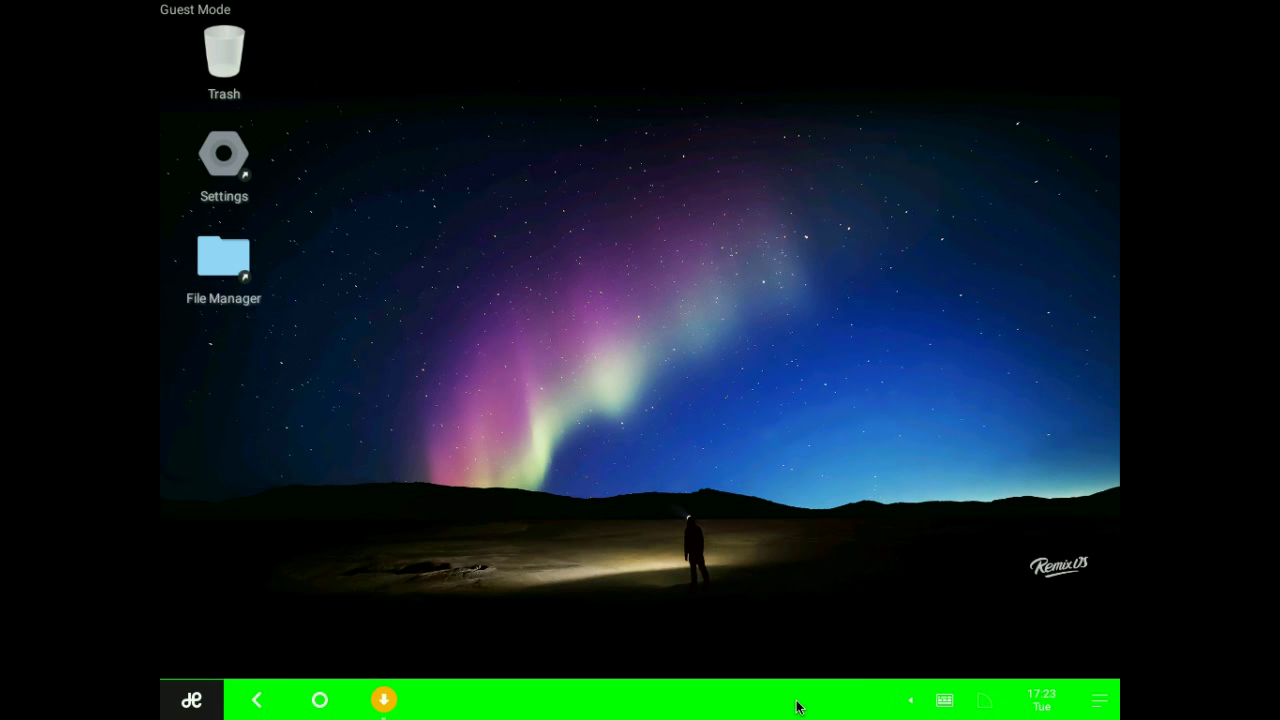
# Check the network indicator, and open and close the date and time calendar.
pyautogui.click(983, 702)
pyautogui.click(983, 702)
pyautogui.click(1045, 702)
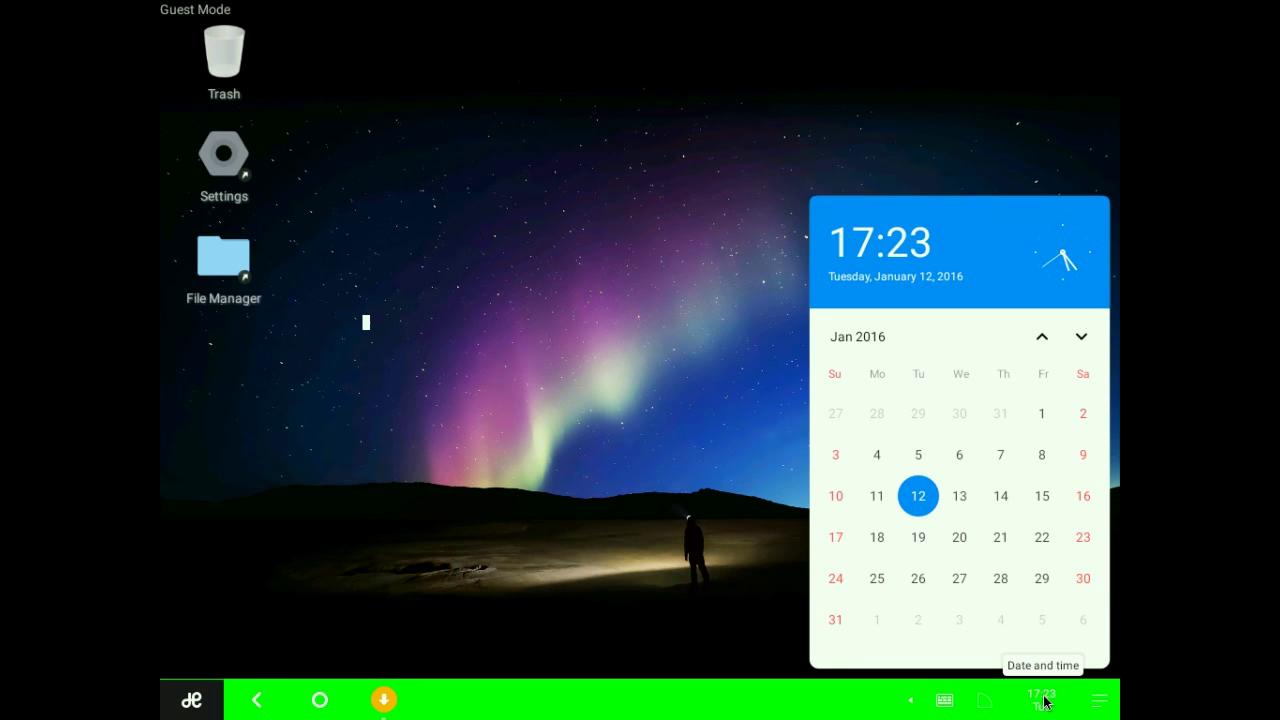
pyautogui.click(1045, 702)
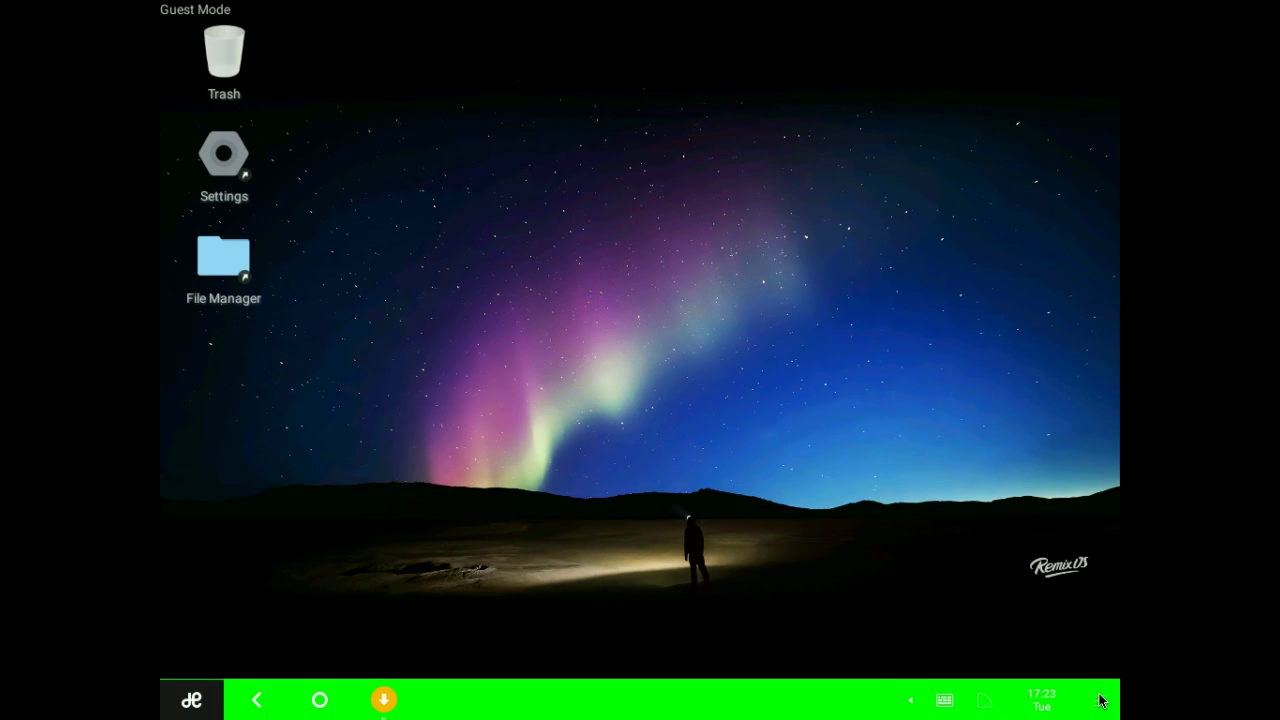
# Open Settings from the notification panel, and use the panel's Screenshot function to capture the screen.
pyautogui.click(1100, 701)
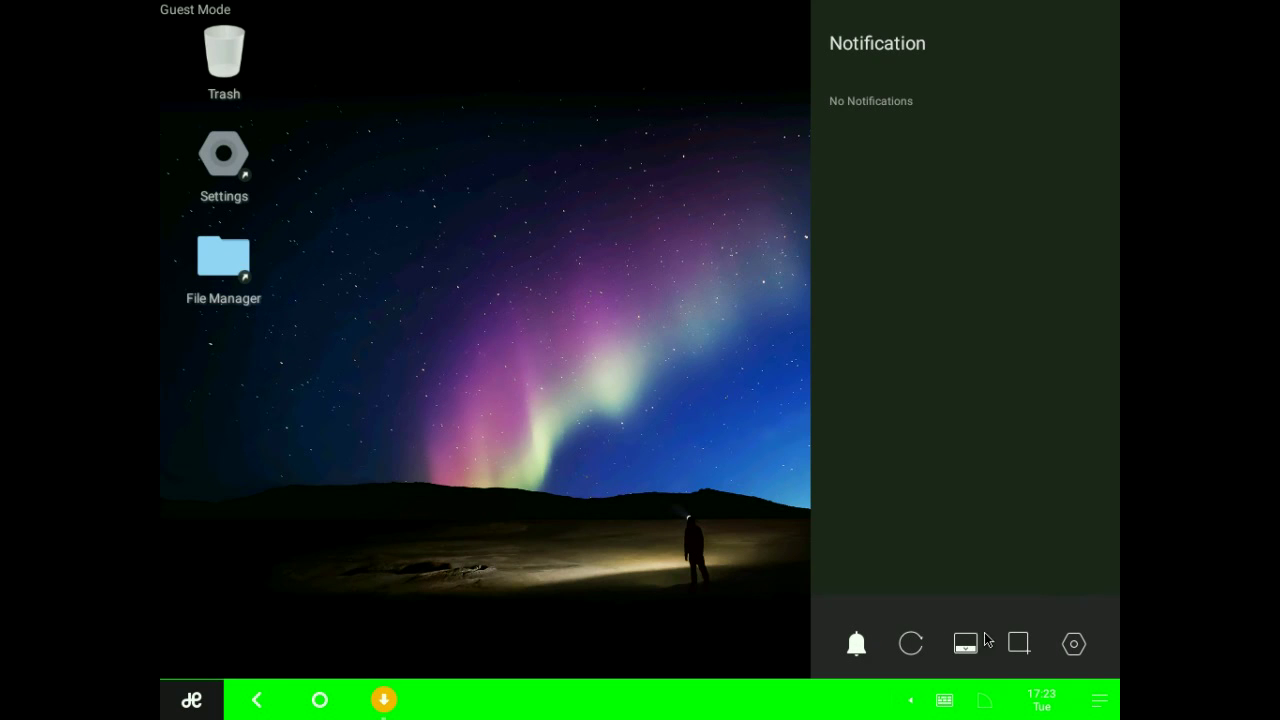
pyautogui.click(1076, 644)
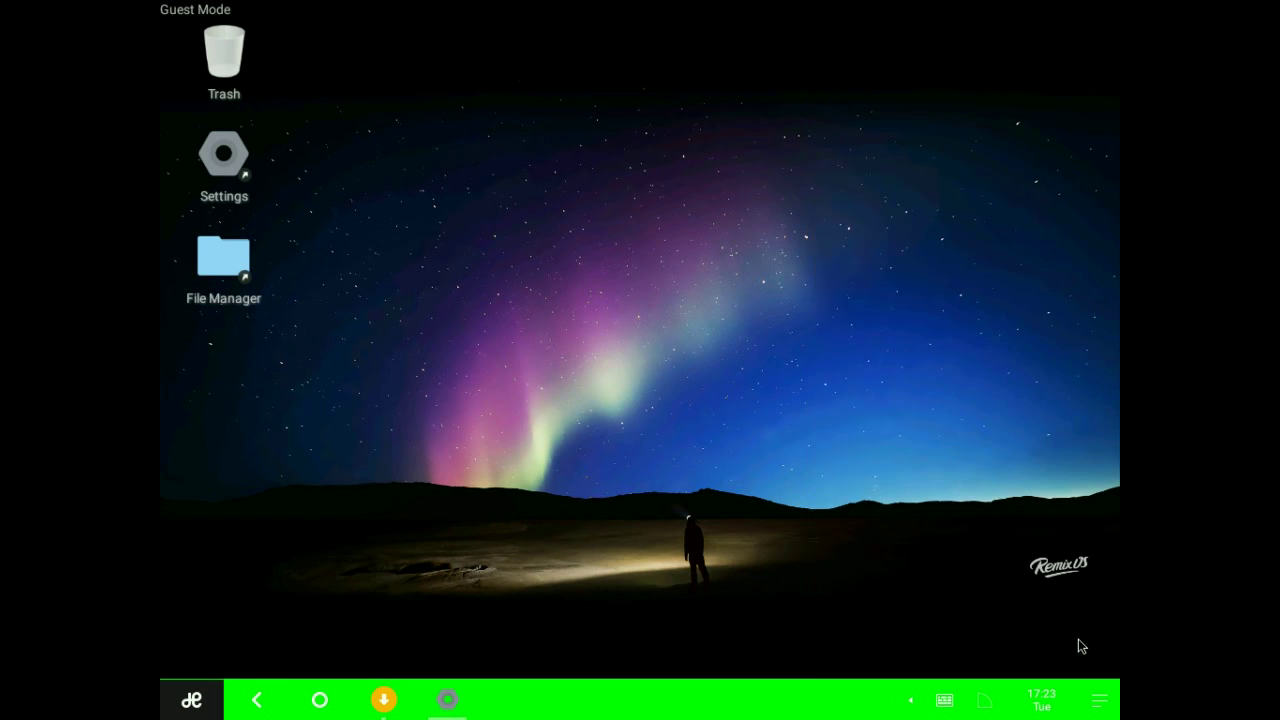
pyautogui.click(1098, 700)
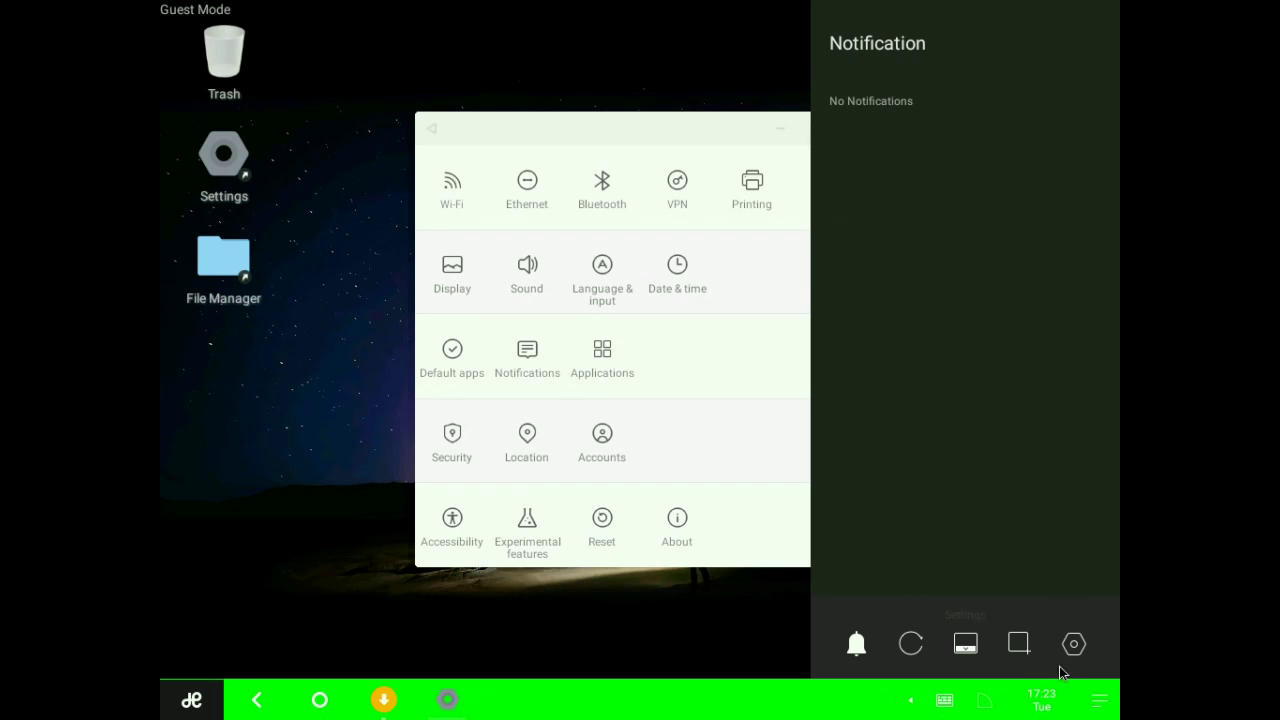
pyautogui.click(1018, 644)
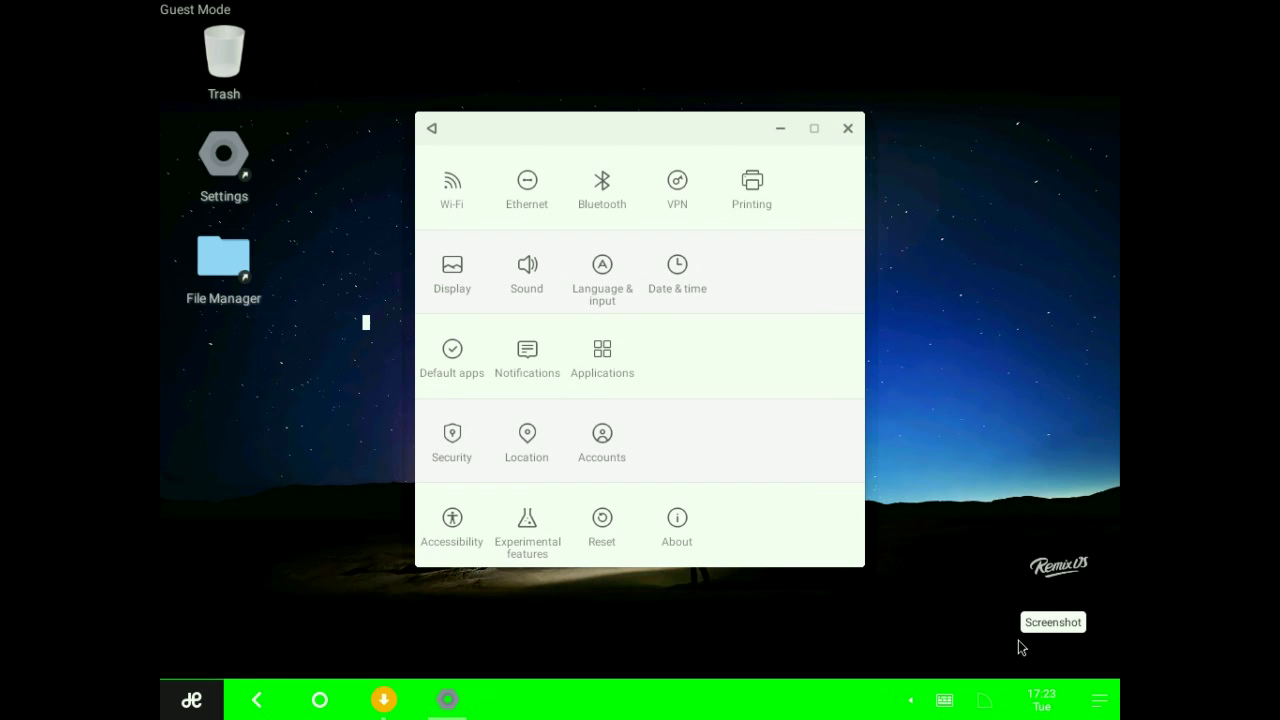
# Demonstrate the notification panel's Auto Rotation and Auto-hide taskbar options by switching each one and restoring it.
pyautogui.click(1100, 700)
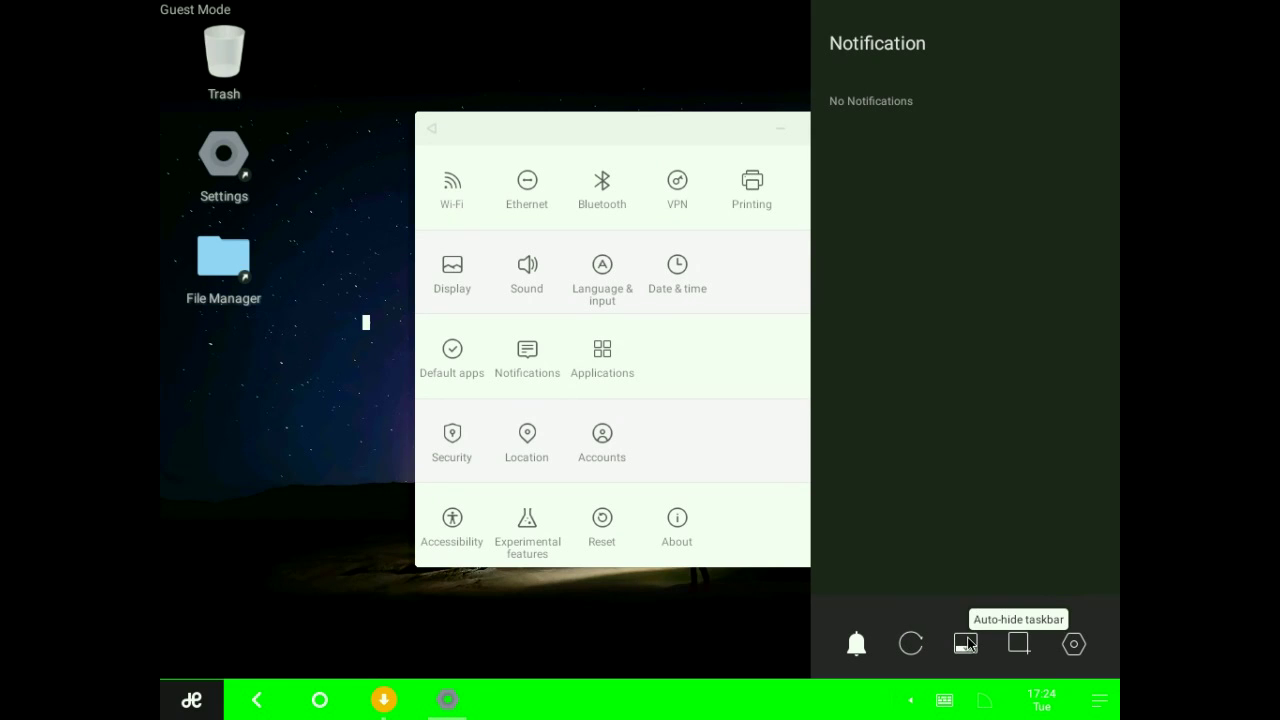
pyautogui.click(912, 645)
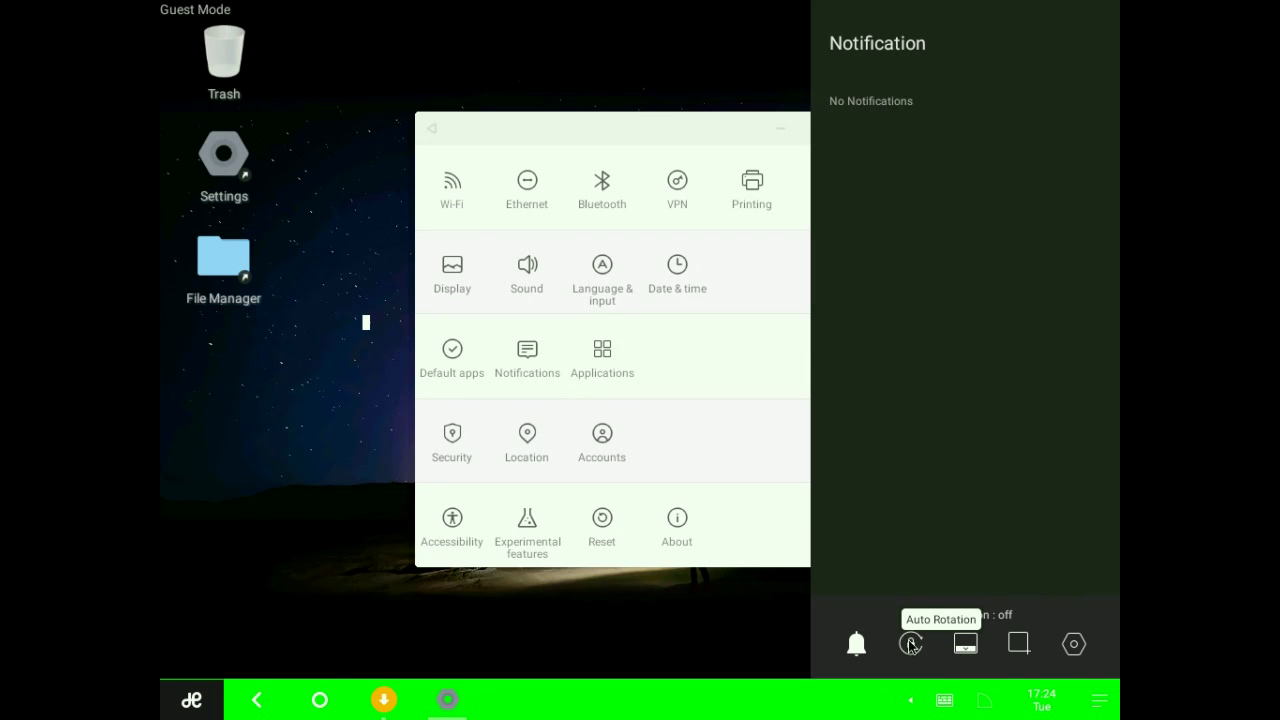
pyautogui.click(912, 645)
pyautogui.click(966, 648)
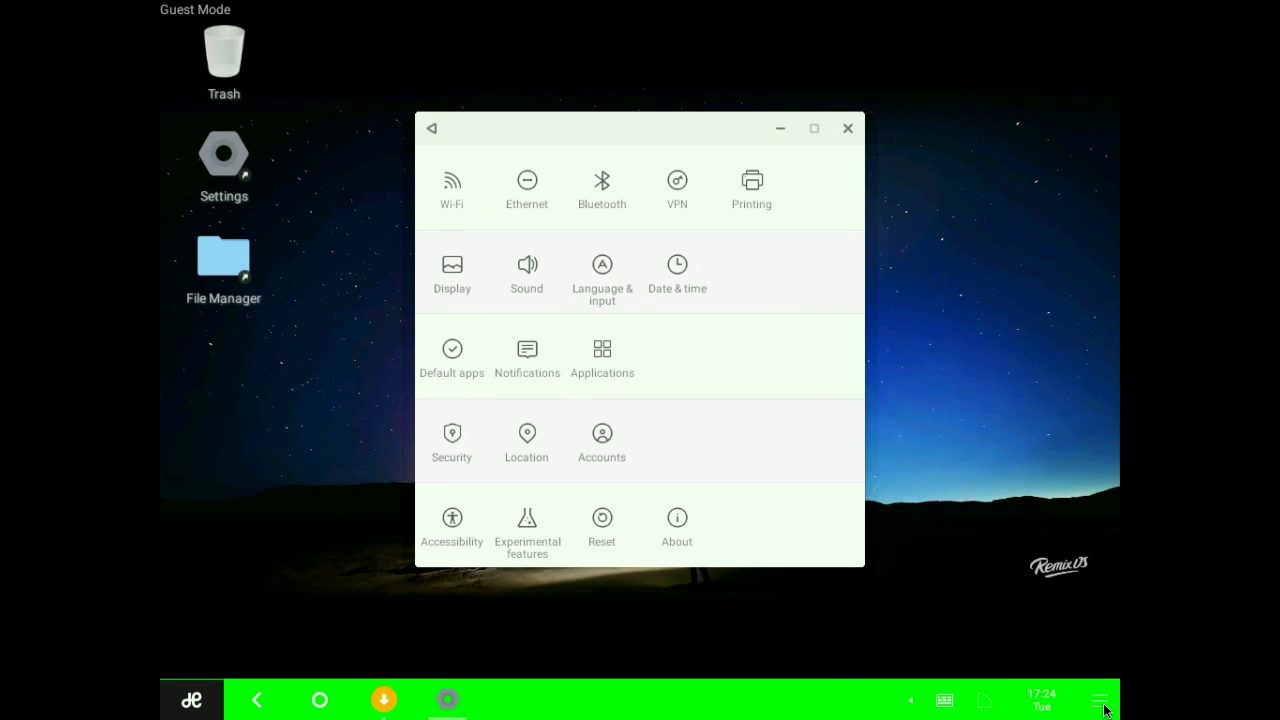
pyautogui.click(1104, 710)
pyautogui.click(971, 682)
# Show the taskbar's Hide taskbar option, dismiss it without applying it, and close the Settings window.
pyautogui.rightClick(696, 706)
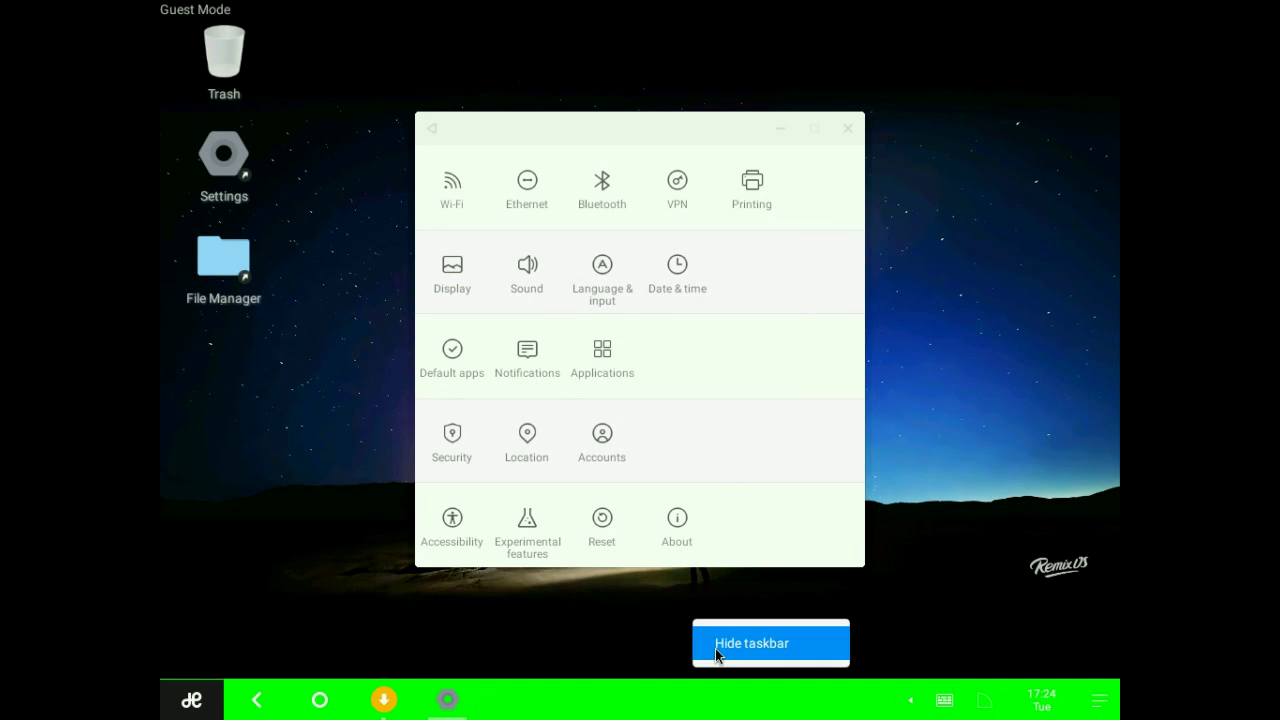
pyautogui.click(586, 690)
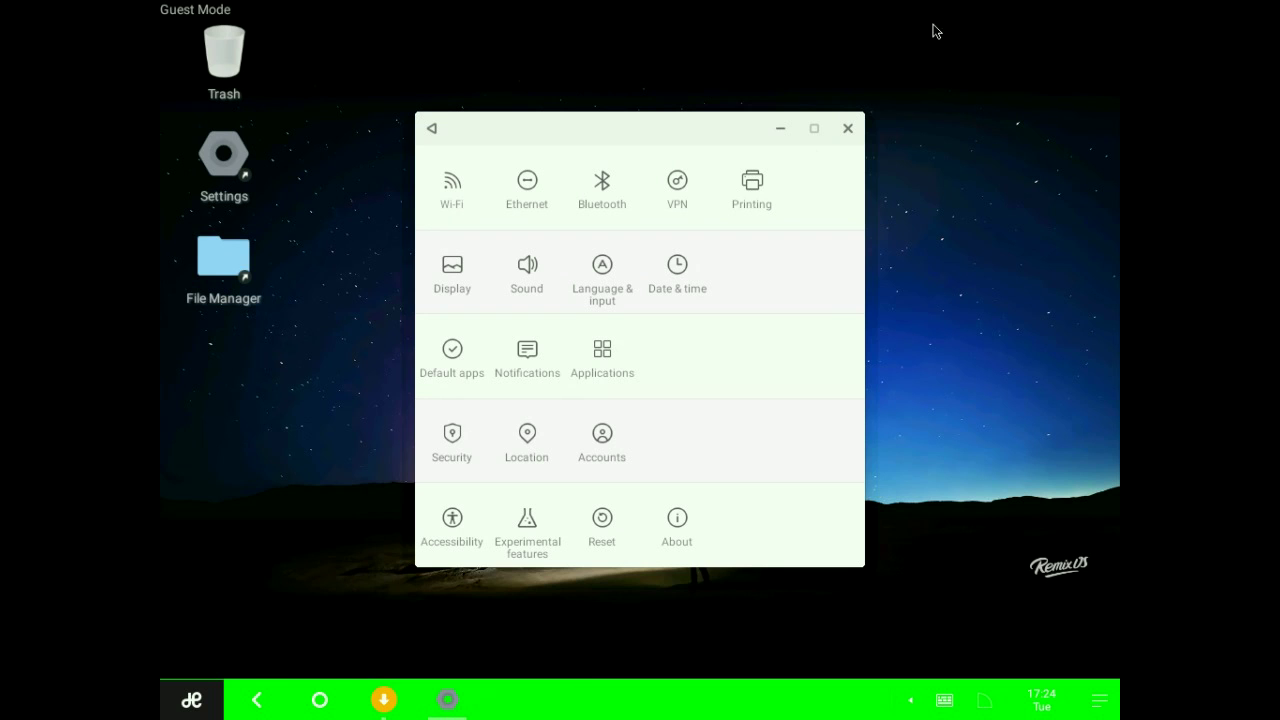
pyautogui.click(847, 128)
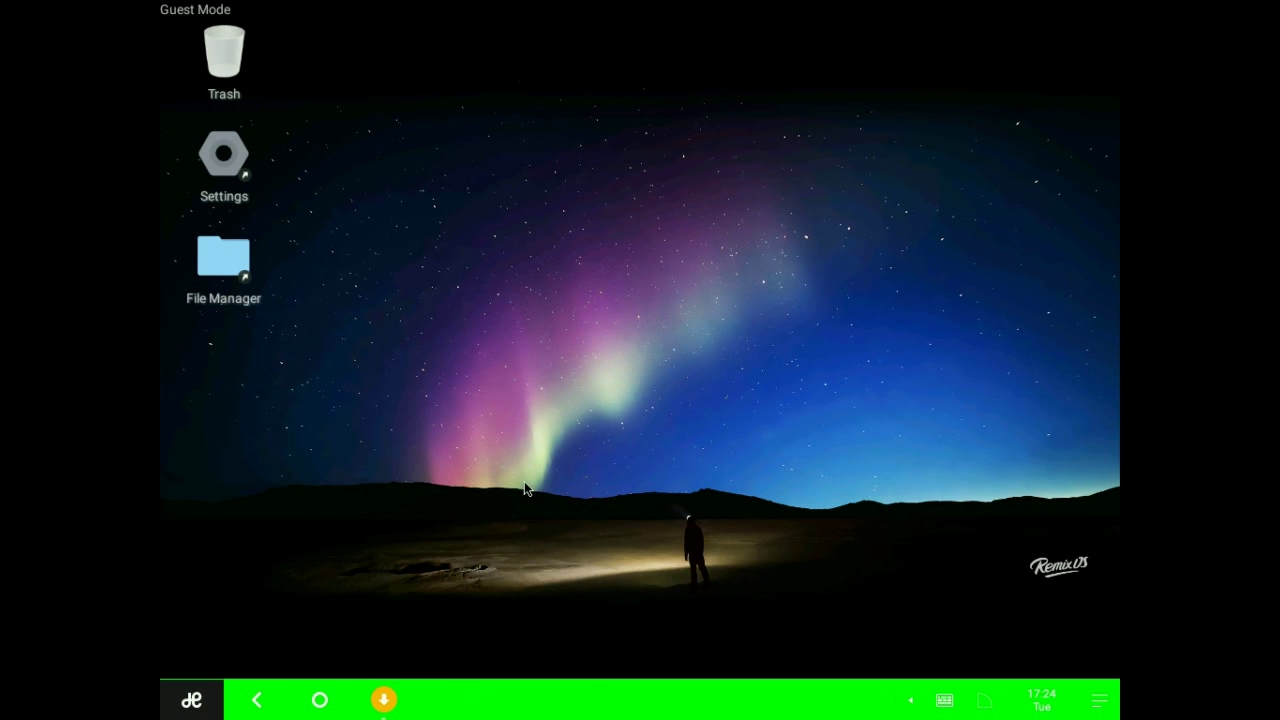